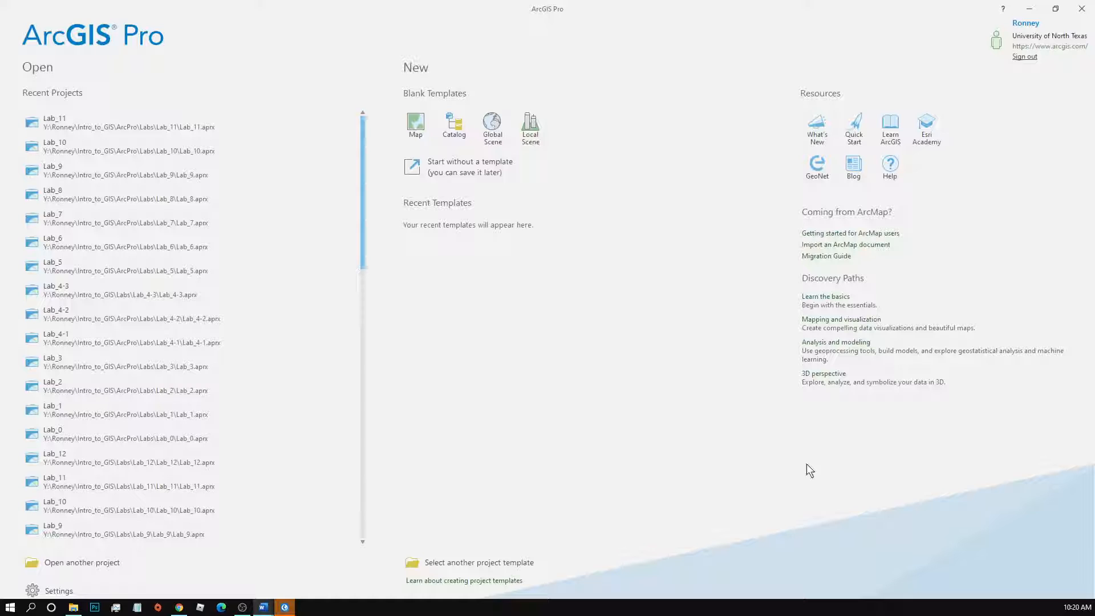
# Start a new project from the blank Map template and name it Lab_12
pyautogui.click(422, 126)
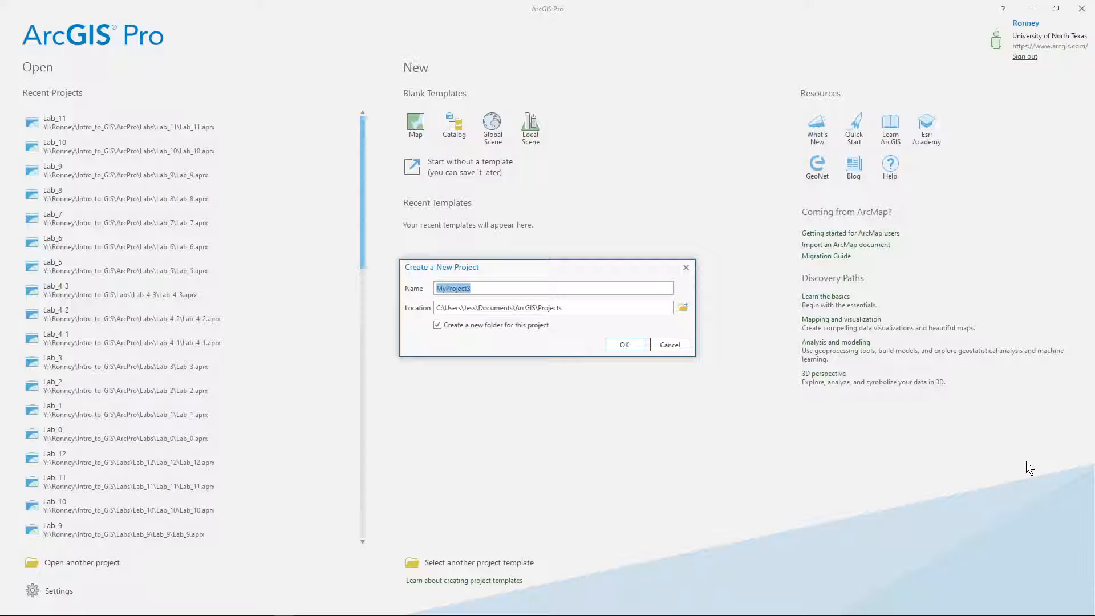
pyautogui.write('Lab_13')
pyautogui.press('BackSpace')
pyautogui.write('2')
# Set the project location to the Intro_to_GIS\ArcPro\Labs folder on the Public (Y:) drive and create the project
pyautogui.click(687, 307)
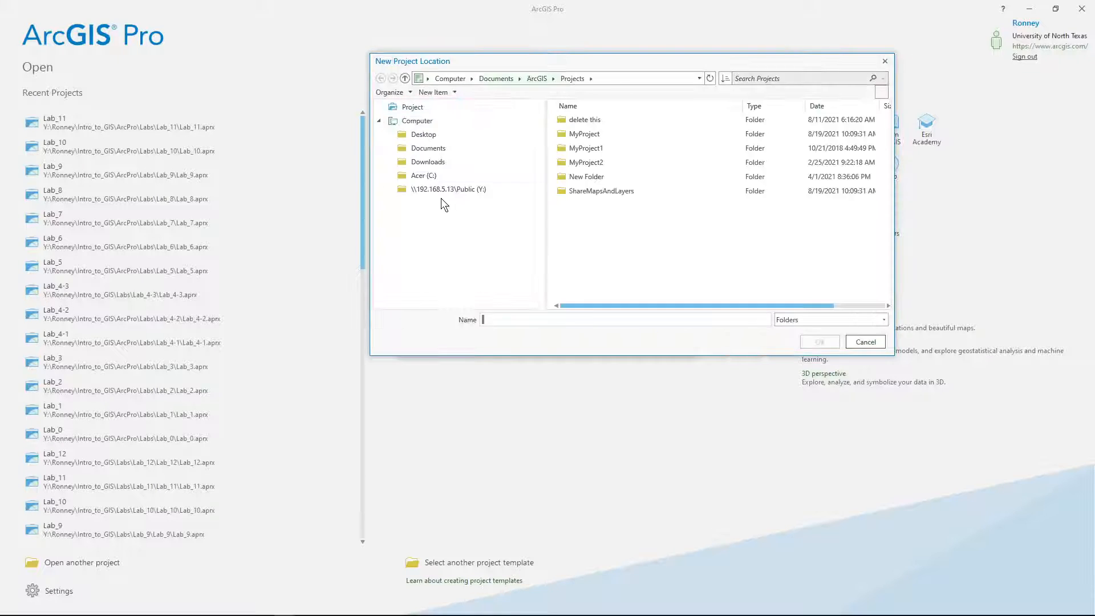
pyautogui.click(451, 189)
pyautogui.doubleClick(586, 149)
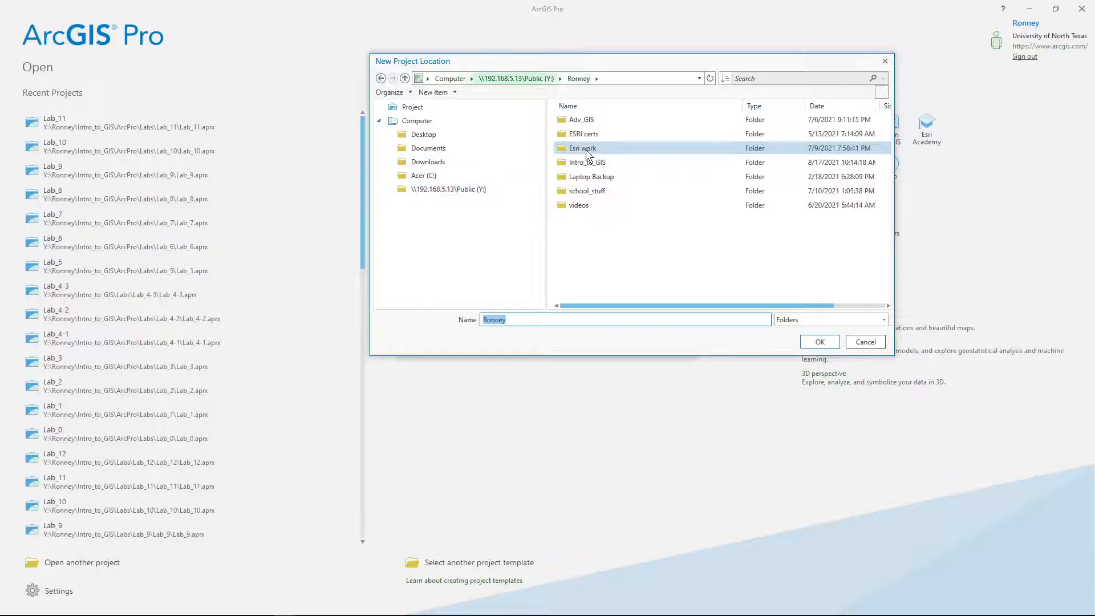
pyautogui.doubleClick(587, 163)
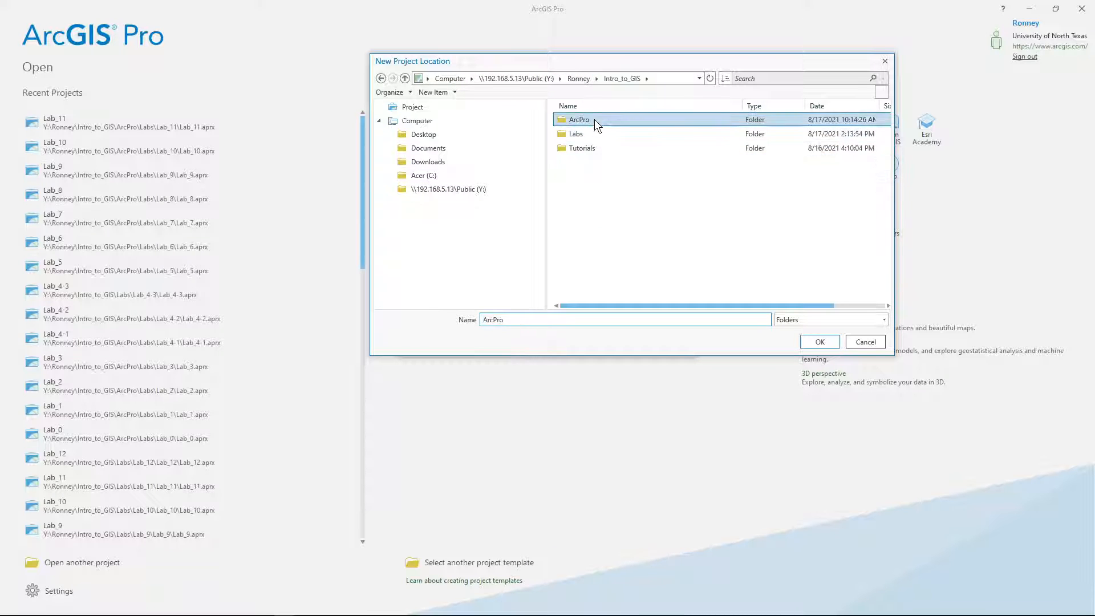
pyautogui.doubleClick(594, 119)
pyautogui.click(587, 119)
pyautogui.click(833, 344)
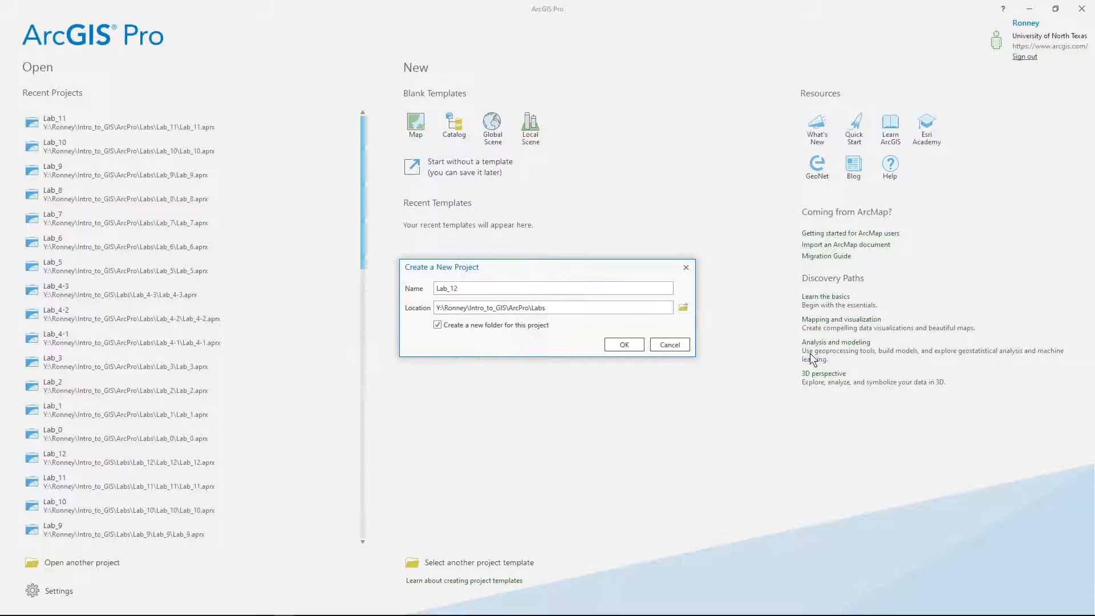
pyautogui.click(624, 344)
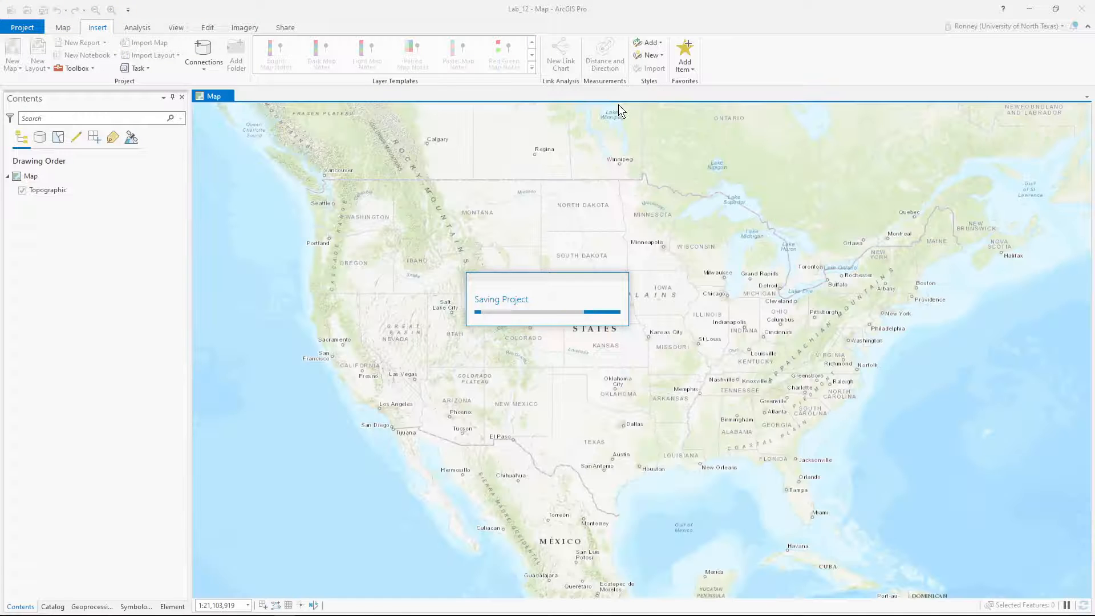
# Remove the Topographic basemap layer from the map
pyautogui.click(40, 193)
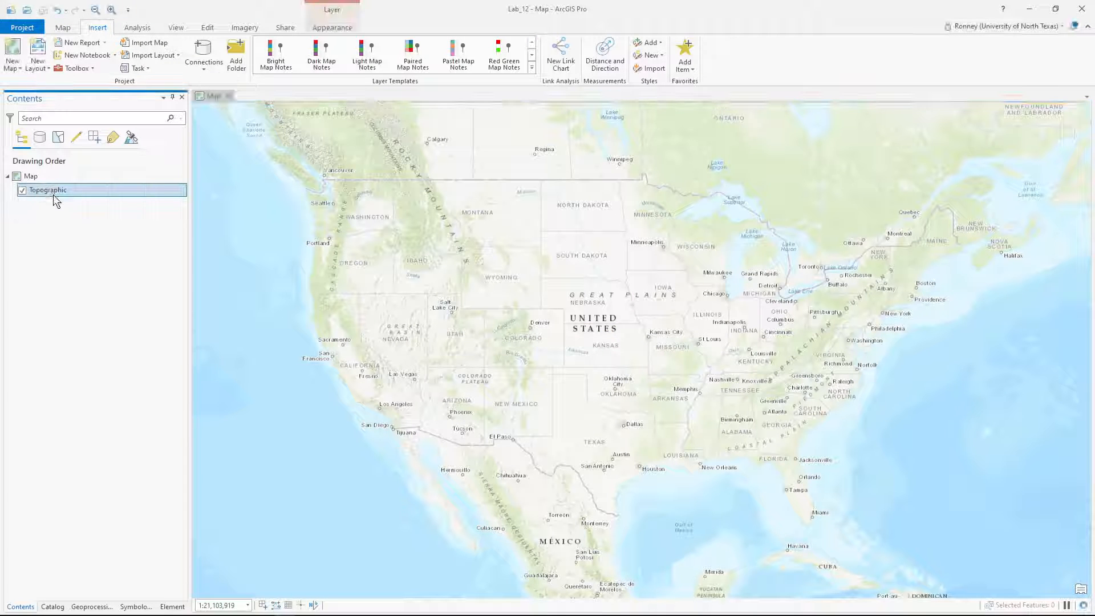
pyautogui.rightClick(39, 190)
pyautogui.click(62, 210)
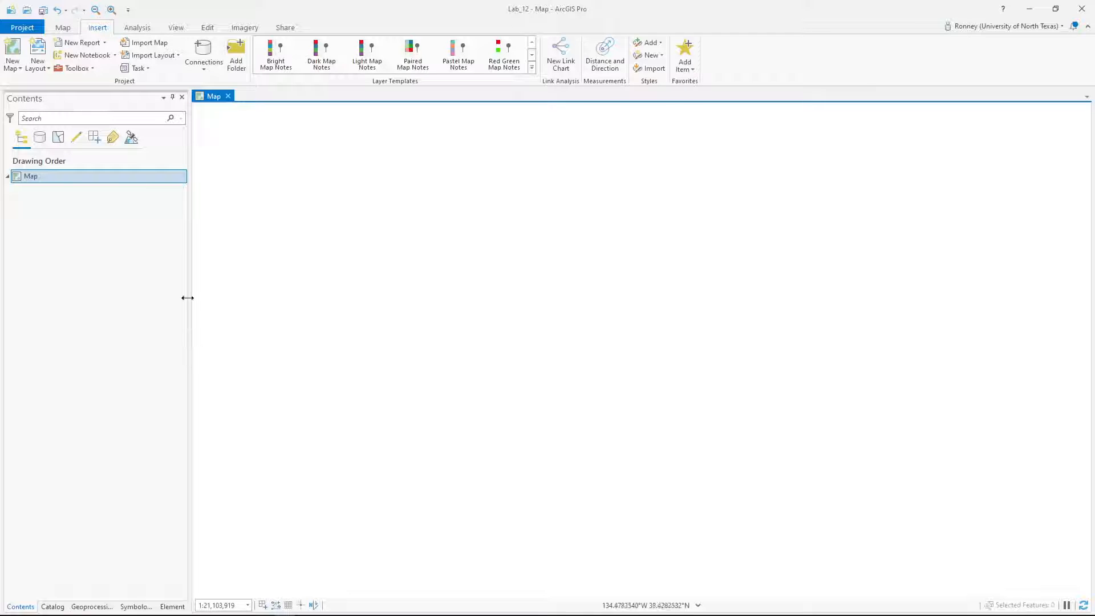
# Add the denton2001, denton2006 and denton2011 rasters from the inner DentonNLCD folder of the Lab_12 data to the map
pyautogui.click(64, 30)
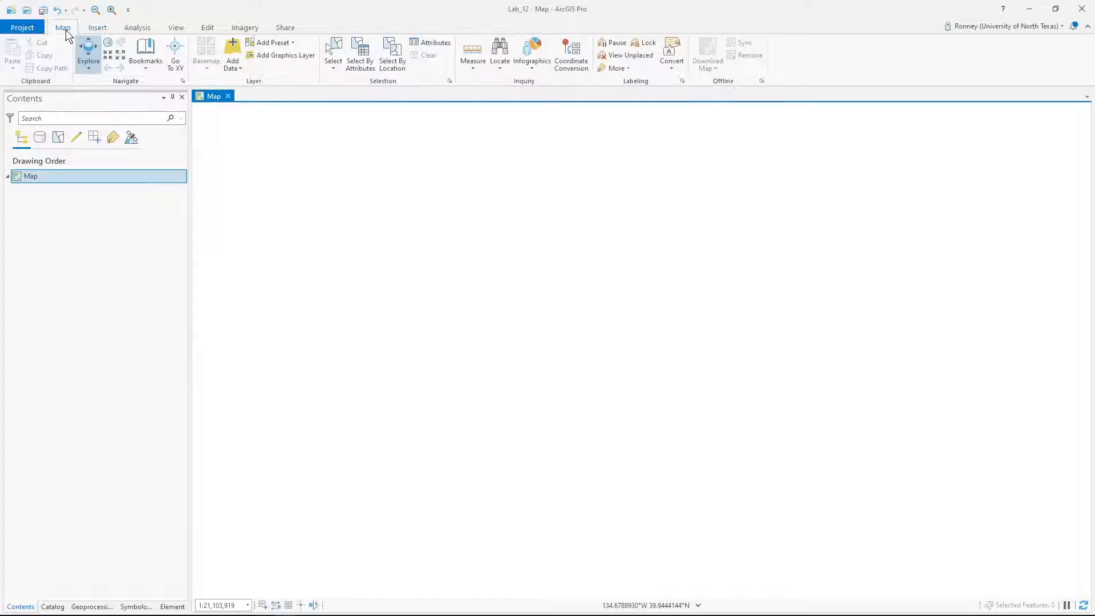
pyautogui.click(229, 49)
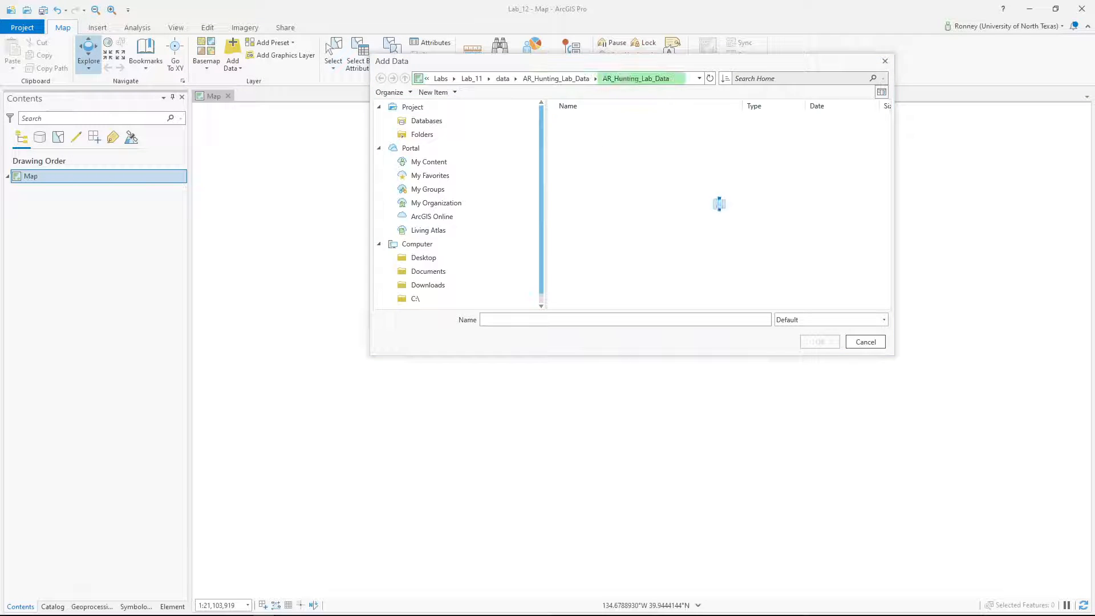
pyautogui.click(439, 78)
pyautogui.scroll(-1, 621, 244)
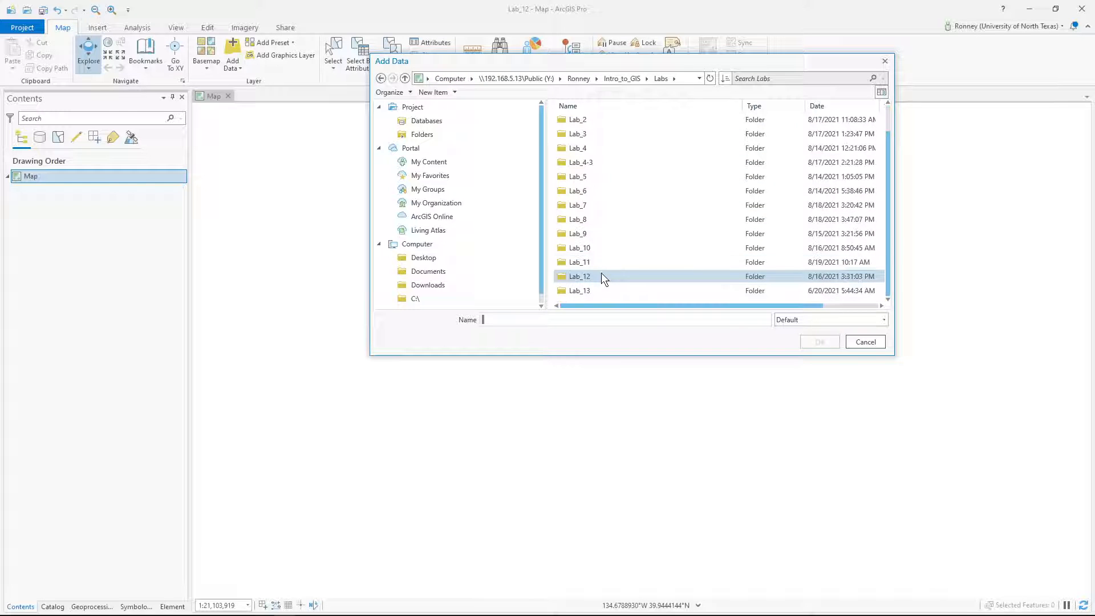
pyautogui.doubleClick(598, 272)
pyautogui.doubleClick(589, 118)
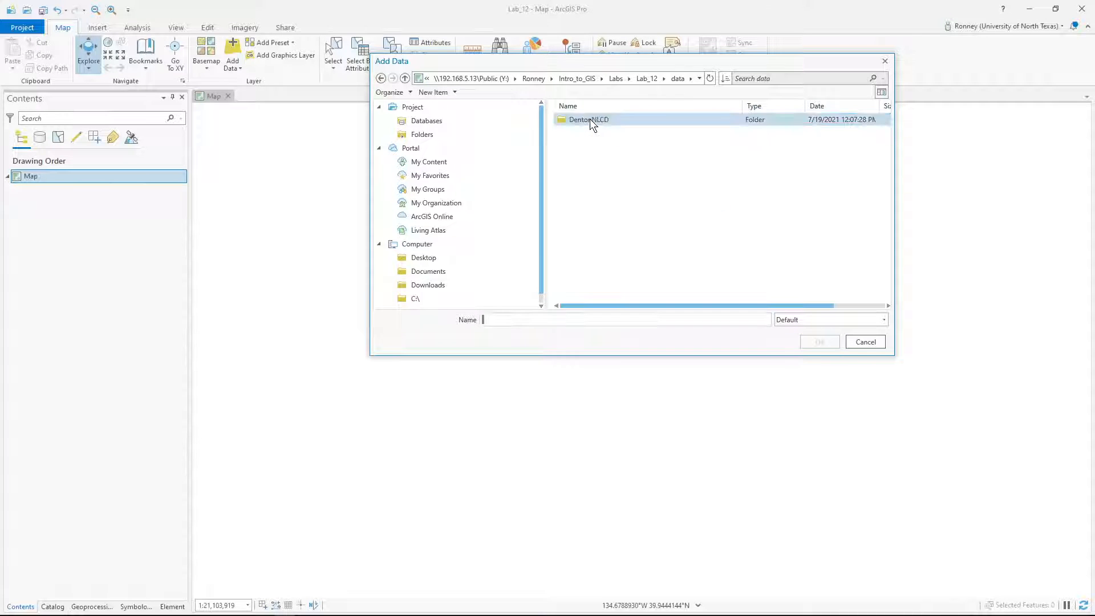
pyautogui.click(579, 118)
pyautogui.doubleClick(585, 120)
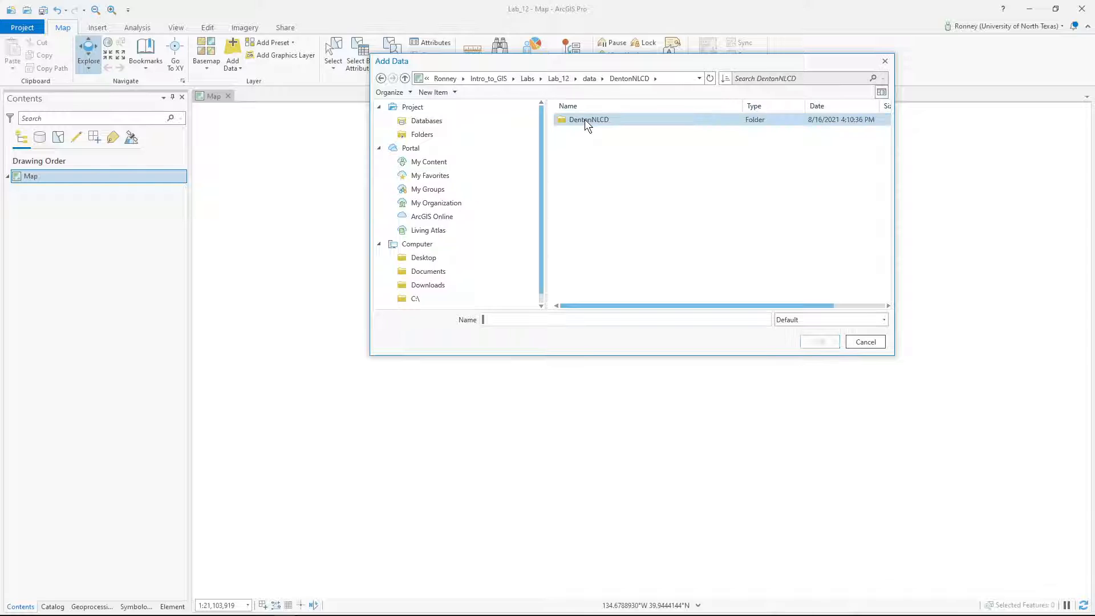
pyautogui.doubleClick(604, 121)
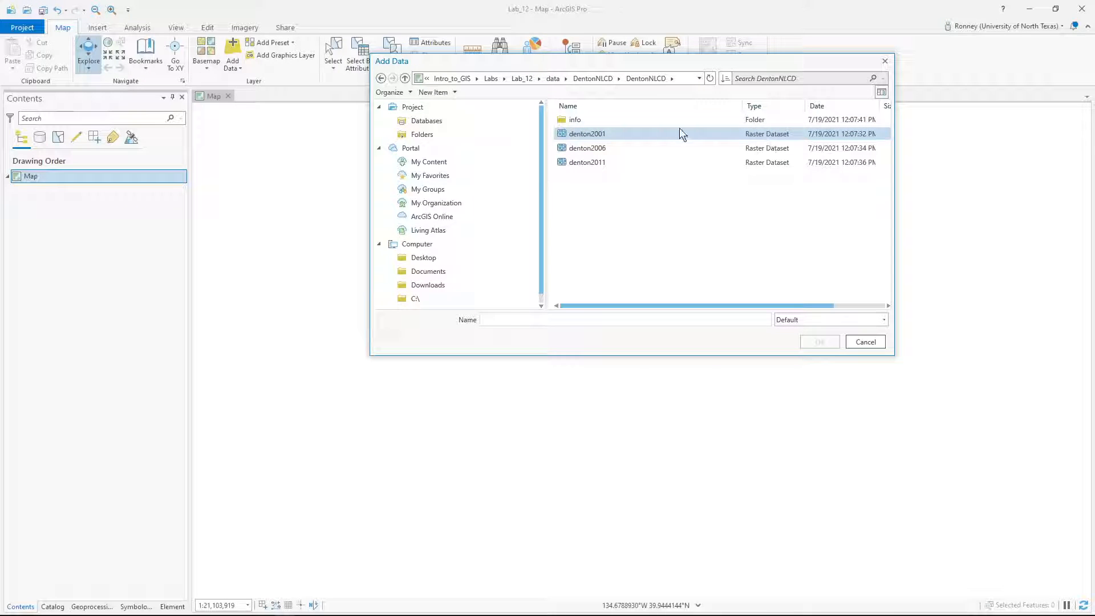
pyautogui.click(592, 137)
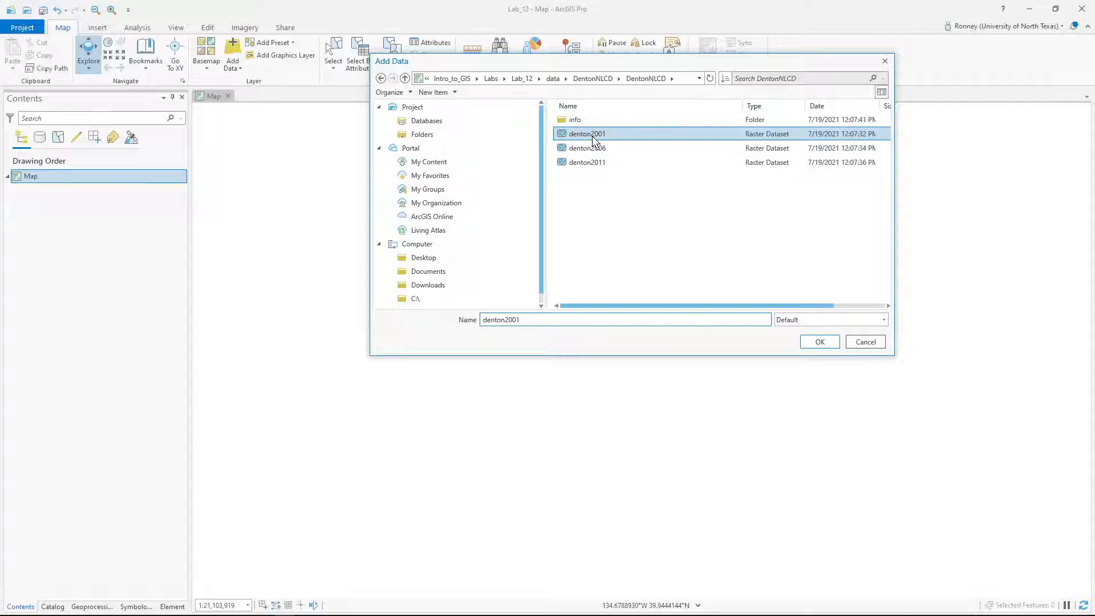
pyautogui.keyDown('shift'); pyautogui.click(587, 163); pyautogui.keyUp('shift')
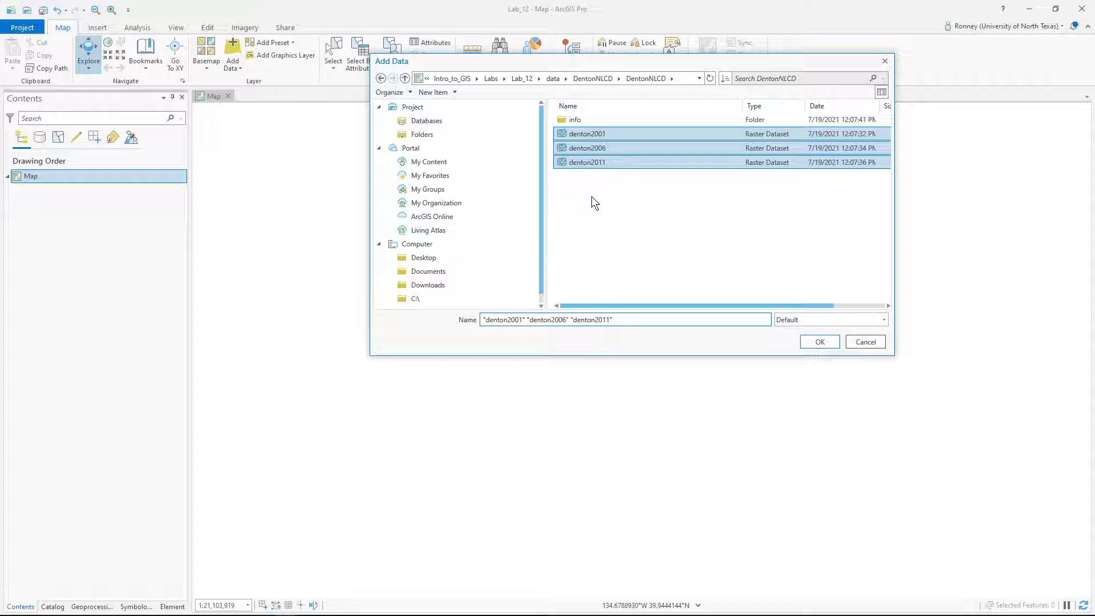
pyautogui.click(819, 341)
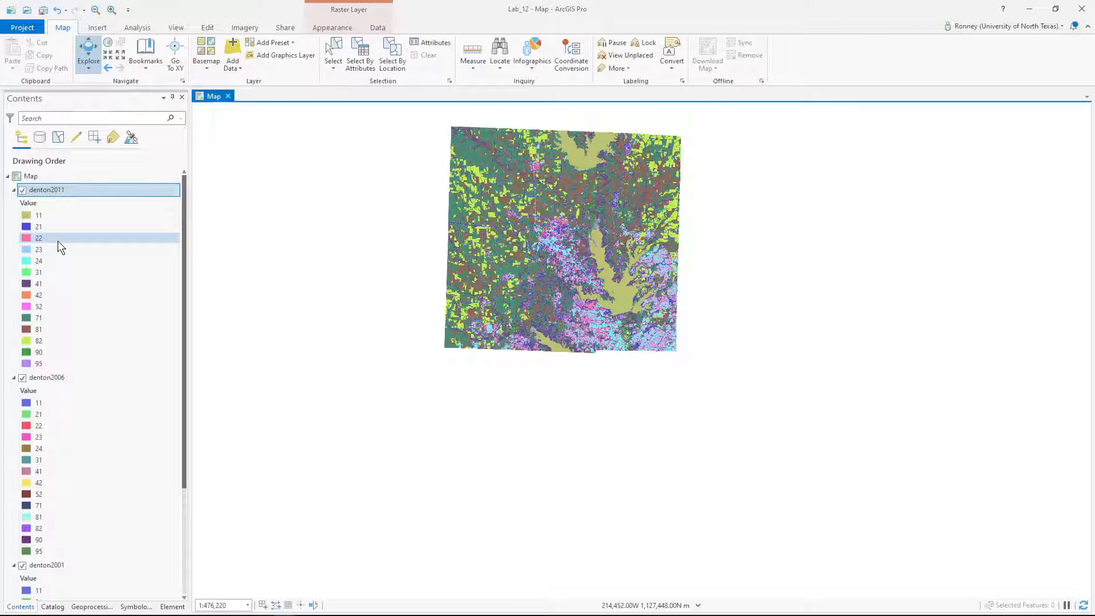
# Collapse the legends of the denton2011 and denton2006 layers, keeping the denton2001 legend expanded
pyautogui.scroll(2, 548, 171)
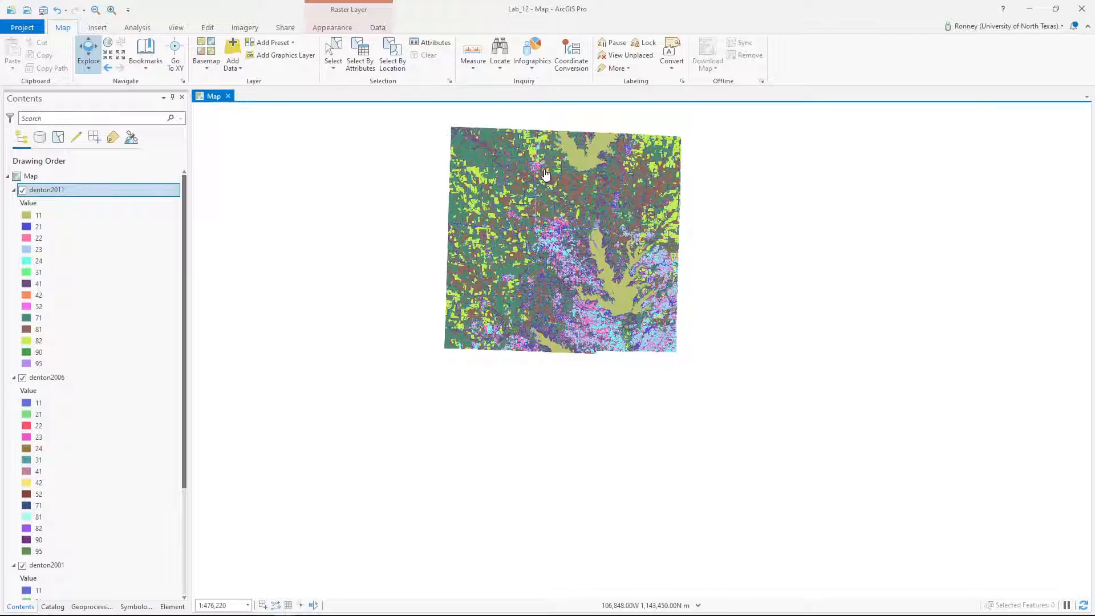
pyautogui.moveTo(529, 222); pyautogui.dragTo(528, 277)
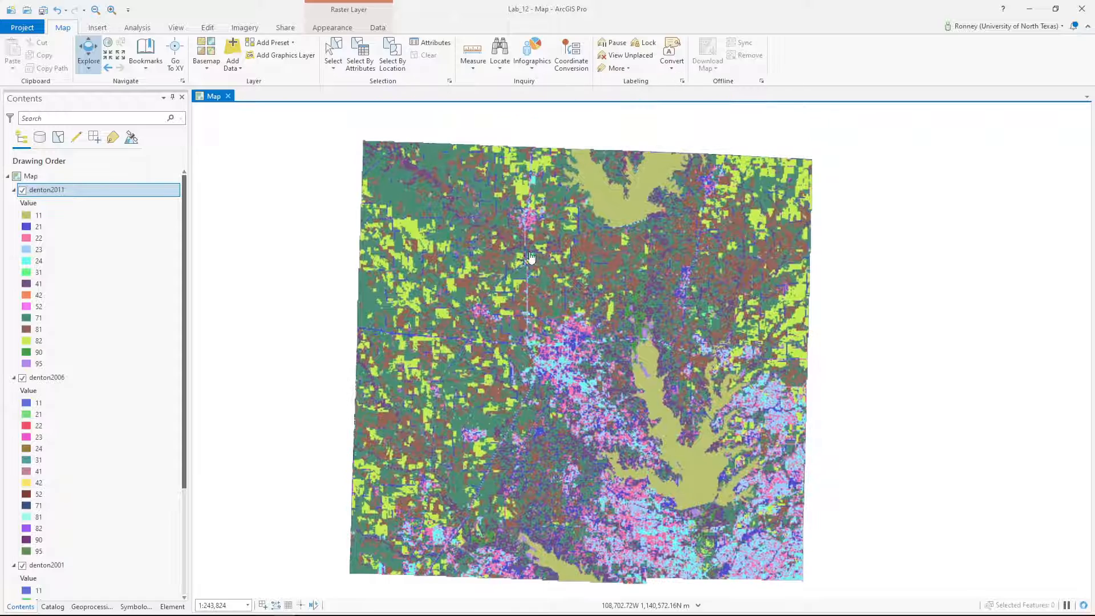
pyautogui.click(13, 378)
pyautogui.click(14, 391)
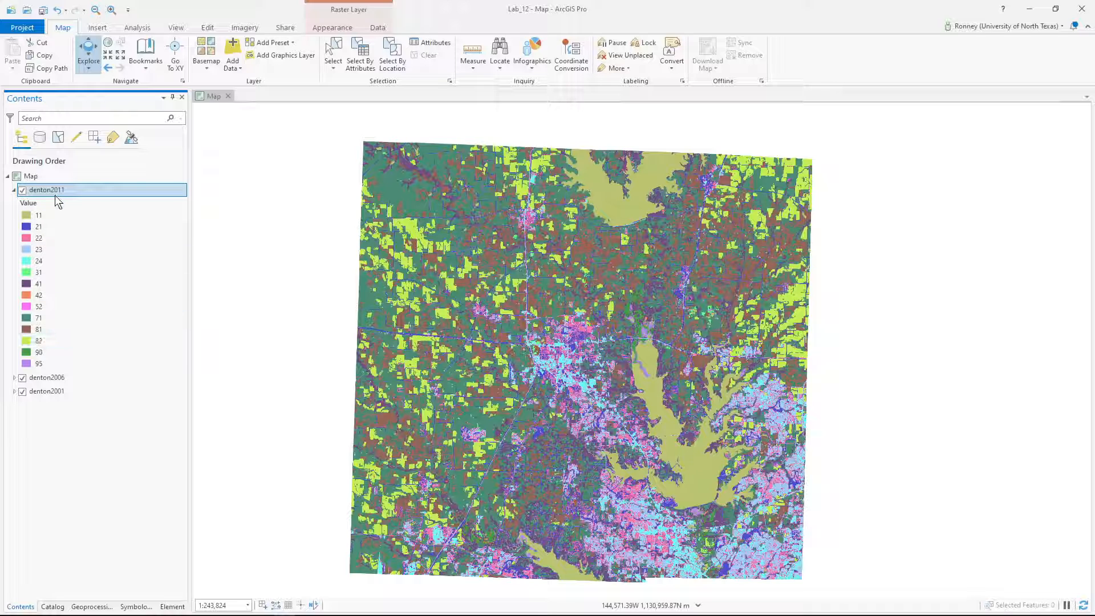
pyautogui.click(13, 190)
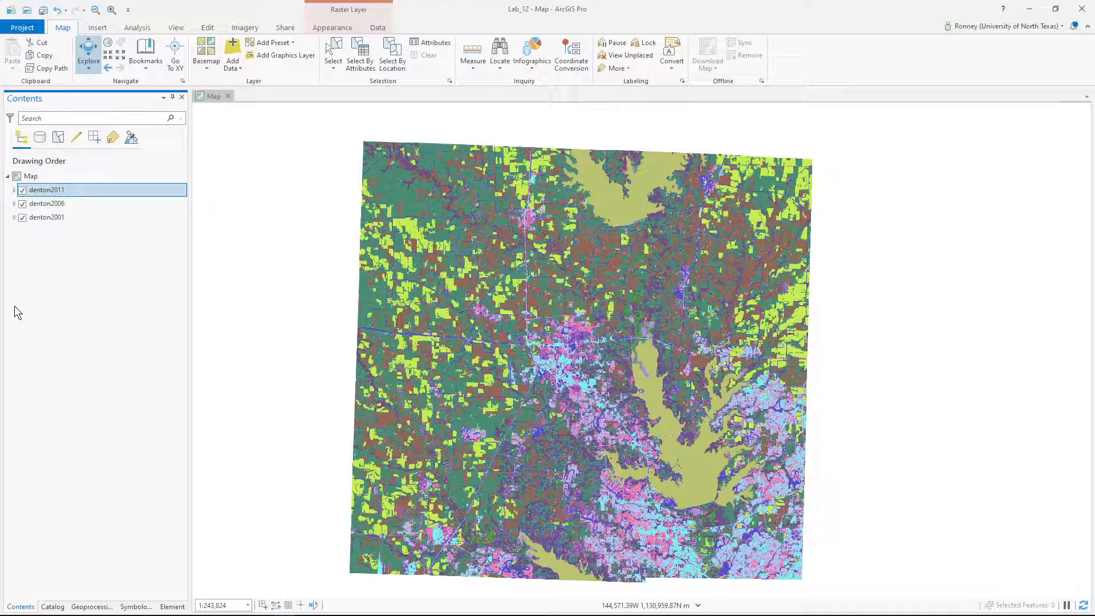
pyautogui.click(14, 217)
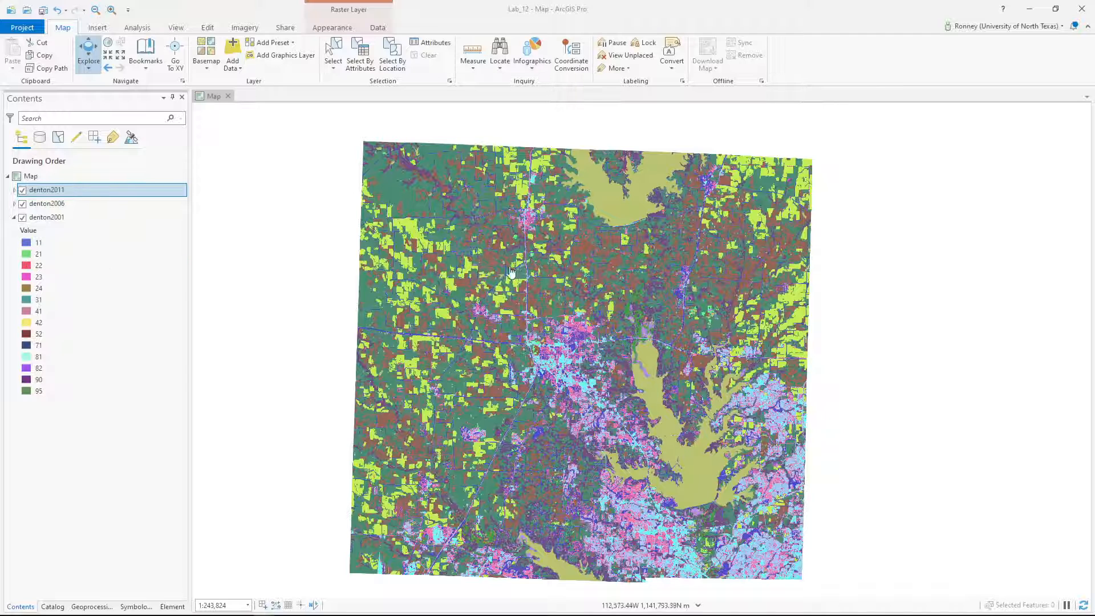
# Inspect the pixel values of the denton2011 raster at two places, including a close-up of the pink developed area
pyautogui.click(548, 451)
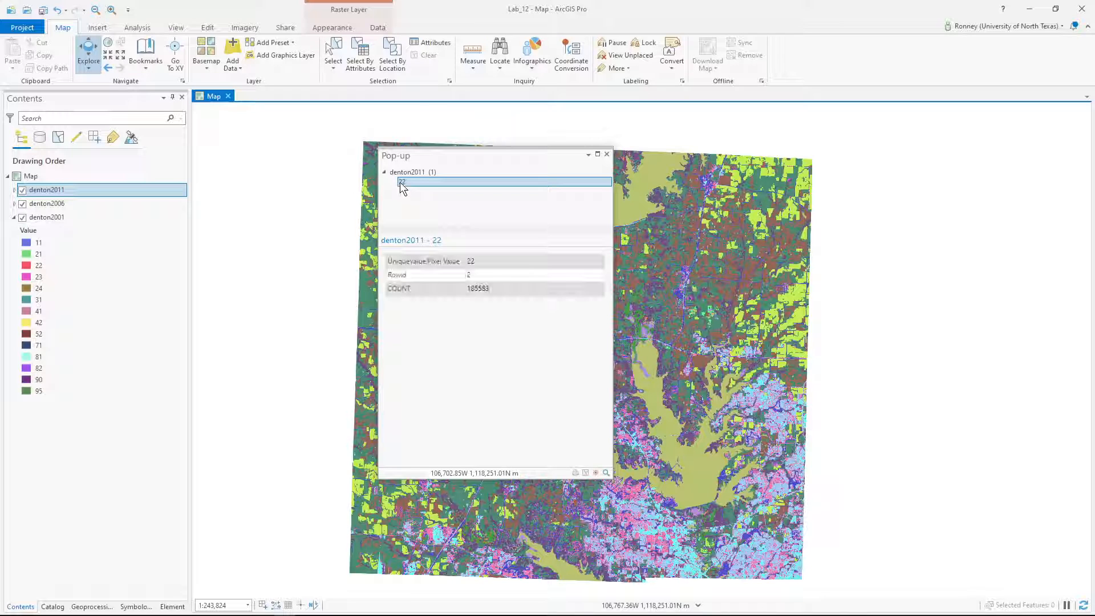
pyautogui.click(607, 154)
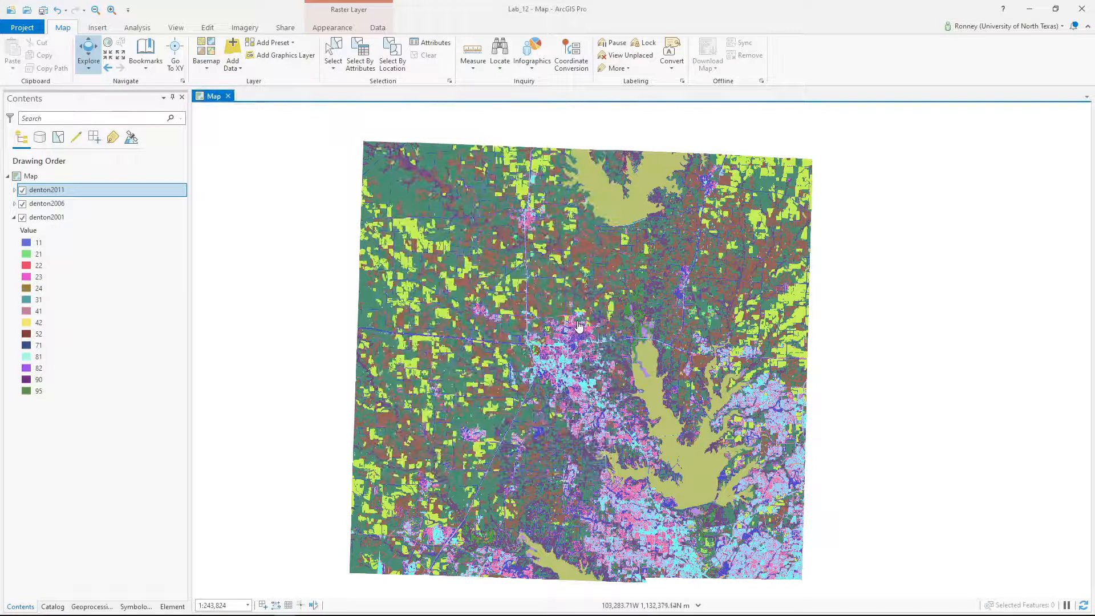
pyautogui.scroll(1, 578, 326)
pyautogui.scroll(5, 577, 326)
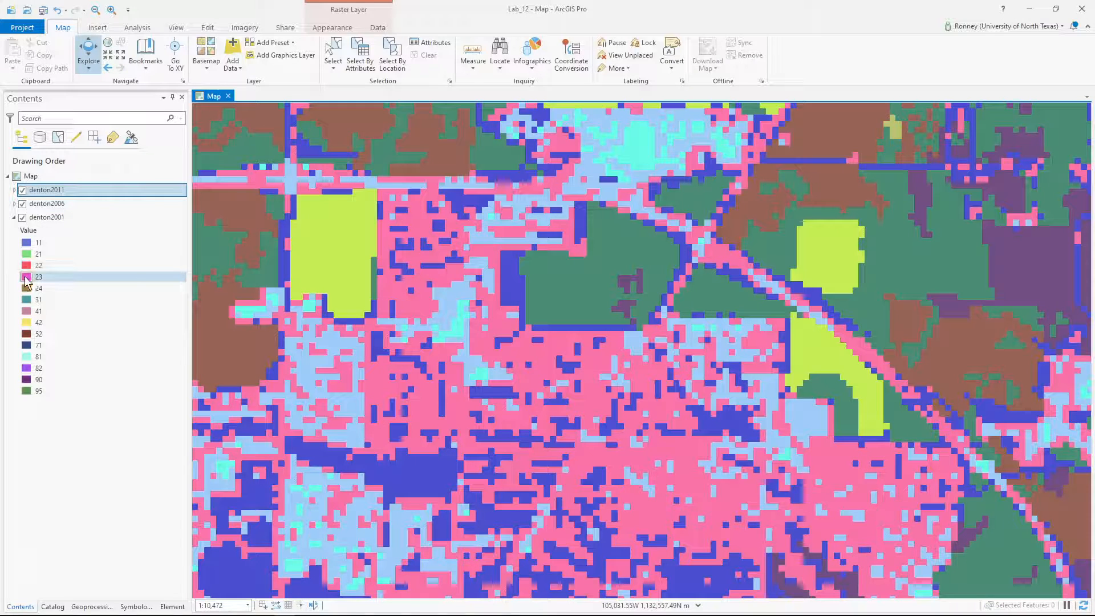
pyautogui.click(494, 259)
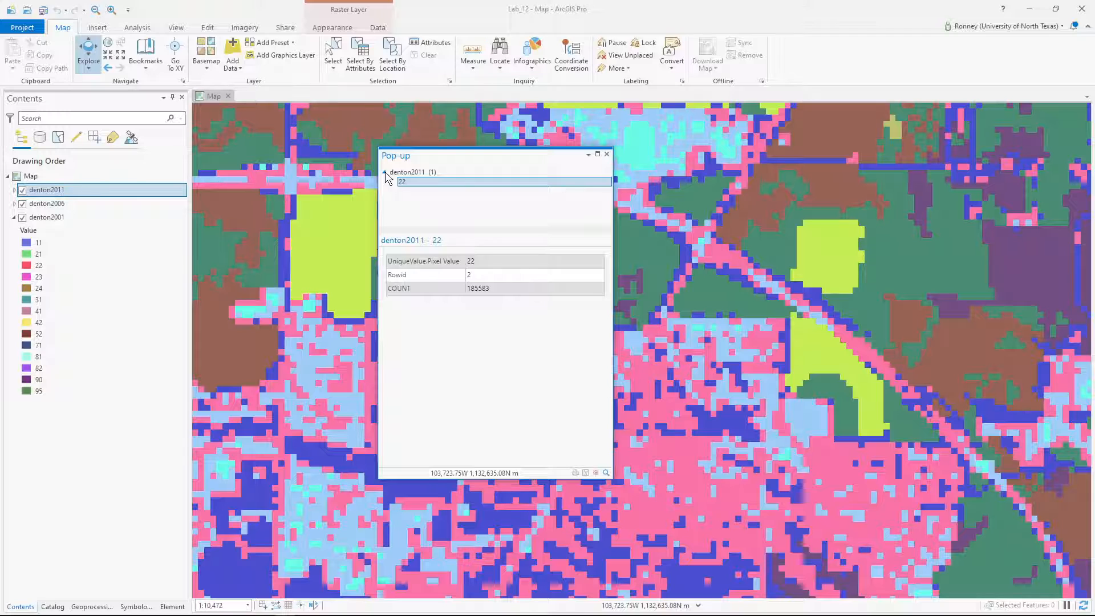
pyautogui.click(607, 154)
# Select the denton2001 layer and hide denton2011 and denton2006, closing the open pop-up
pyautogui.click(40, 217)
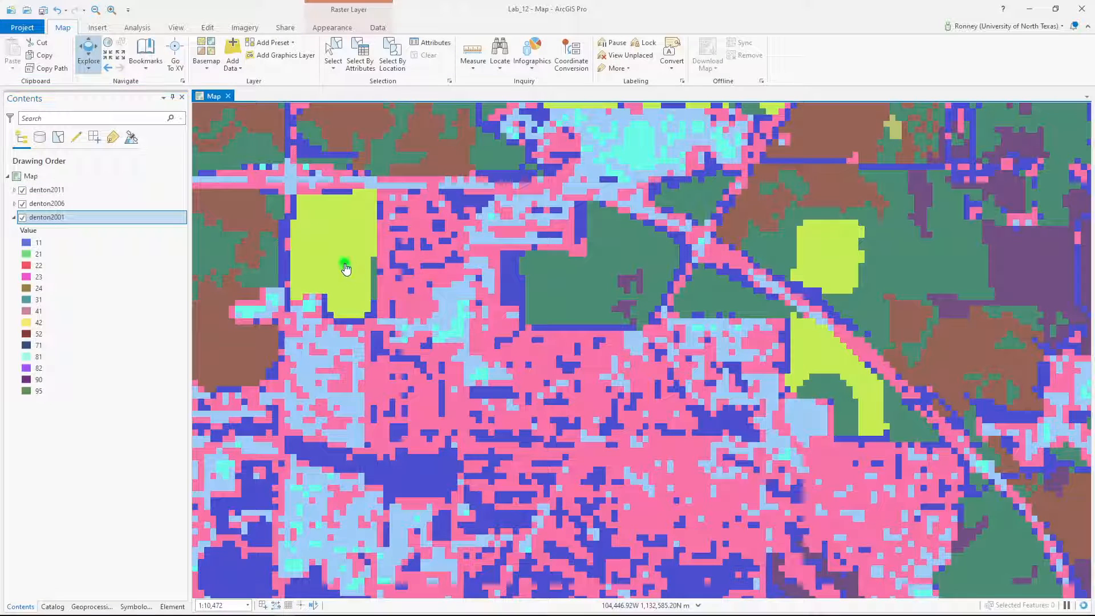
pyautogui.click(254, 305)
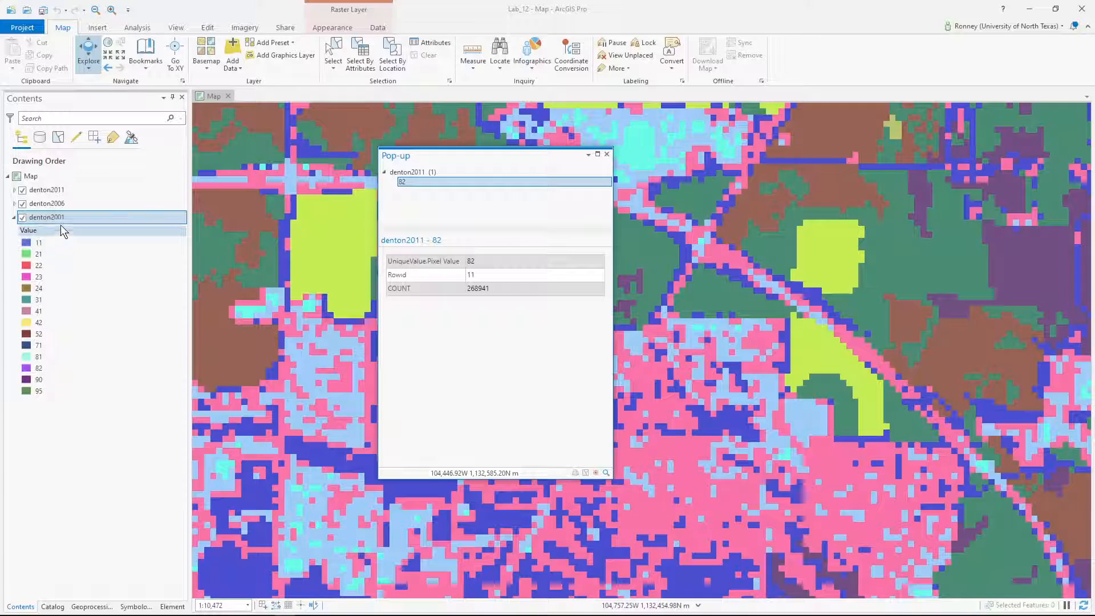
pyautogui.click(23, 190)
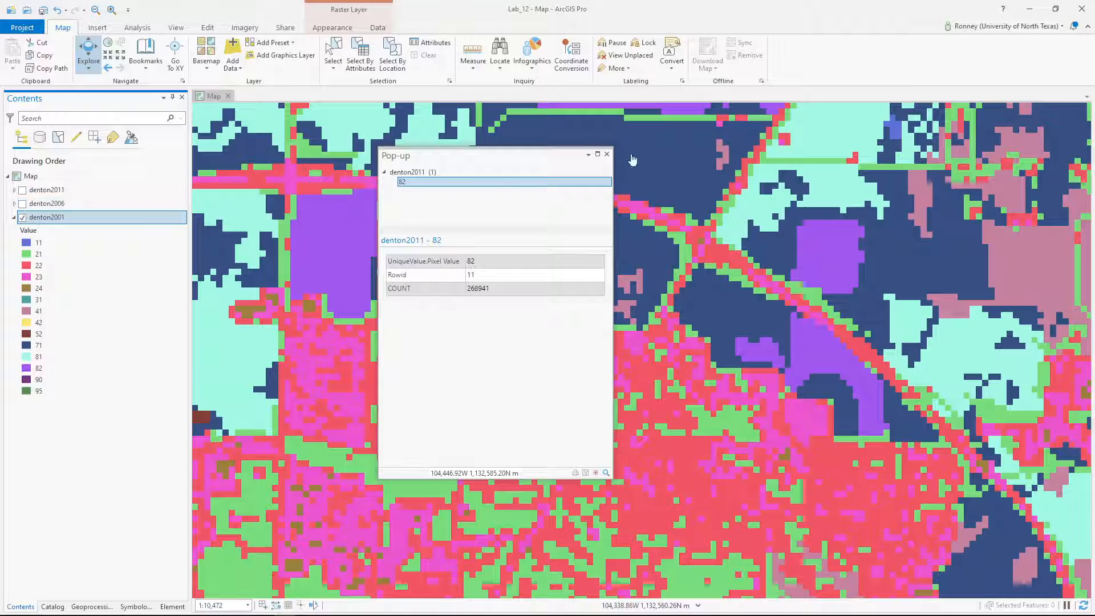
pyautogui.click(606, 154)
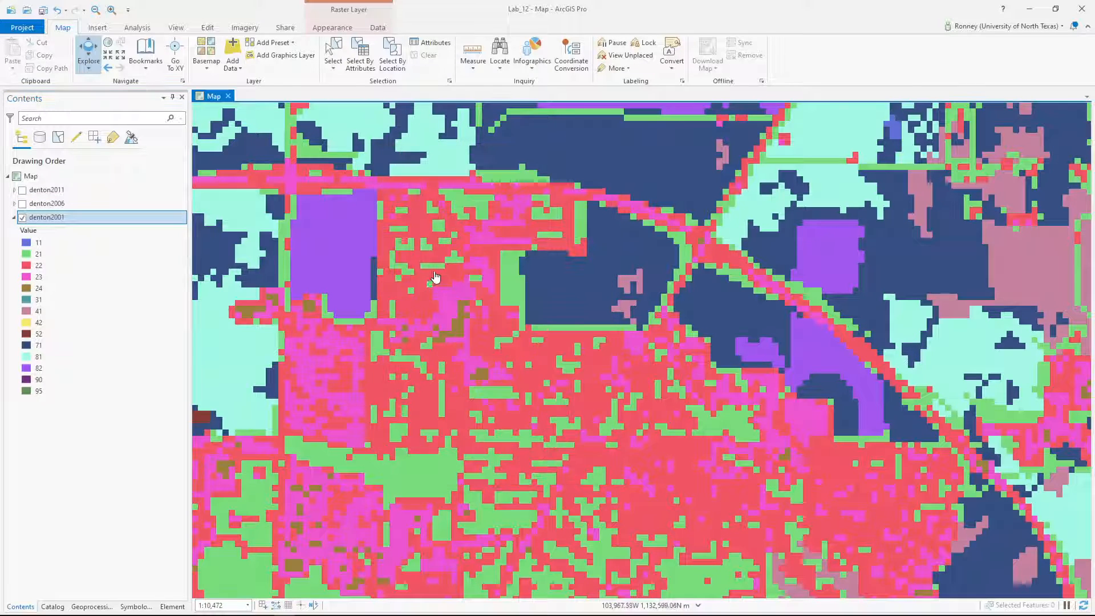
# Identify a purple and a dark blue pixel of denton2001 and compare their pixel values with the layer's legend
pyautogui.click(335, 260)
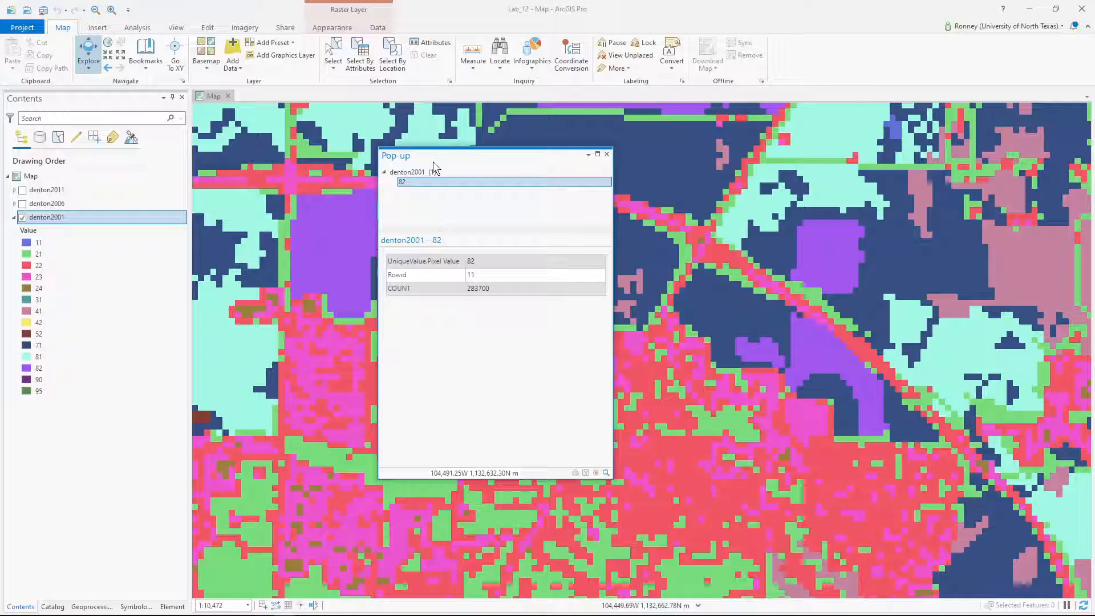
pyautogui.moveTo(440, 159); pyautogui.dragTo(514, 170)
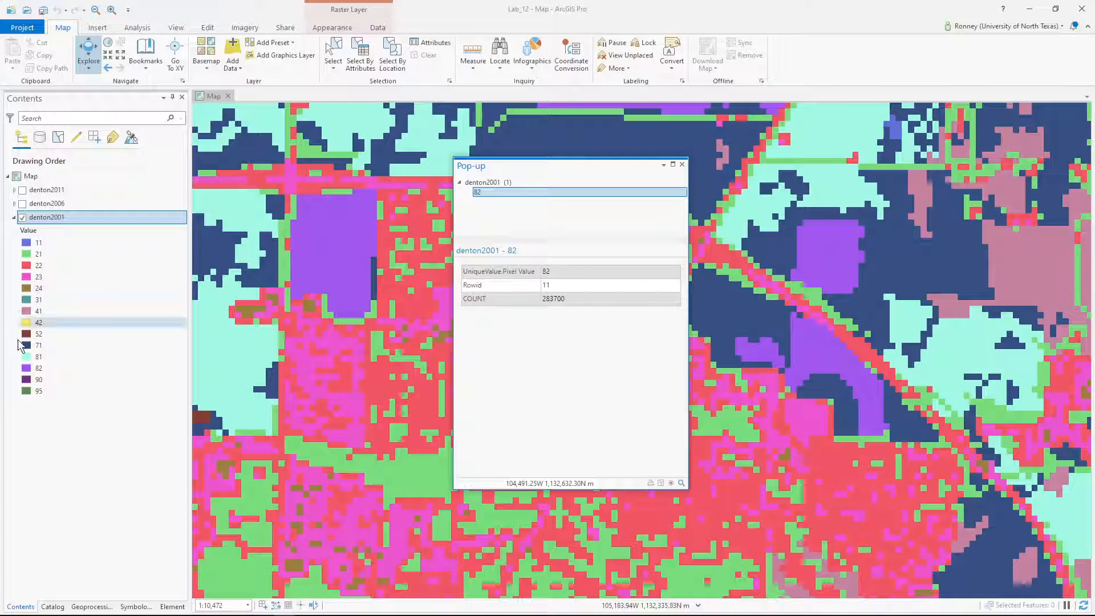
pyautogui.click(34, 371)
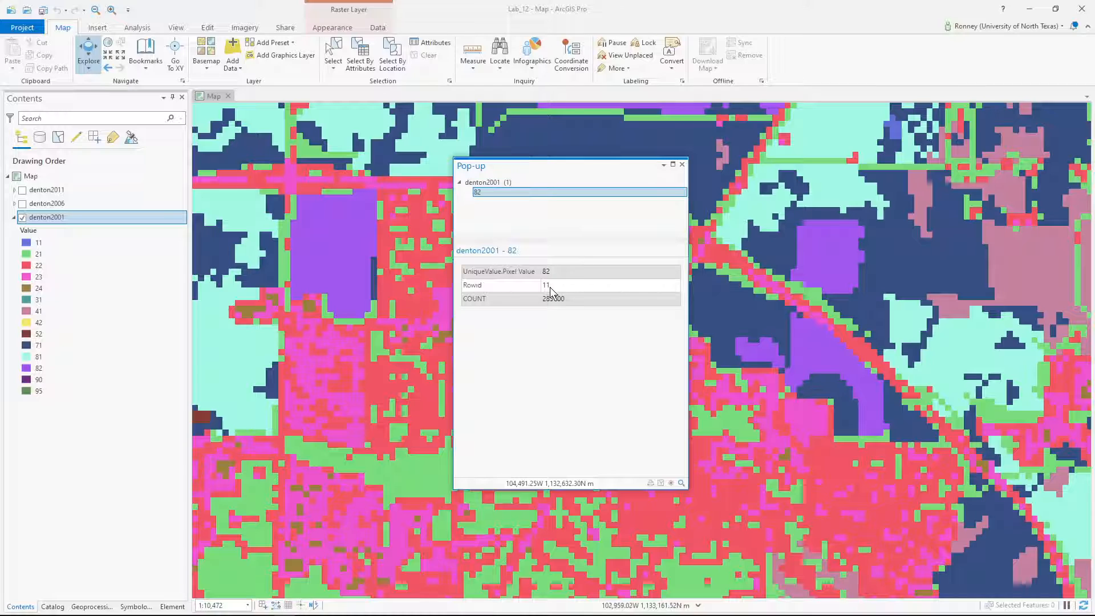
pyautogui.click(37, 369)
pyautogui.click(687, 142)
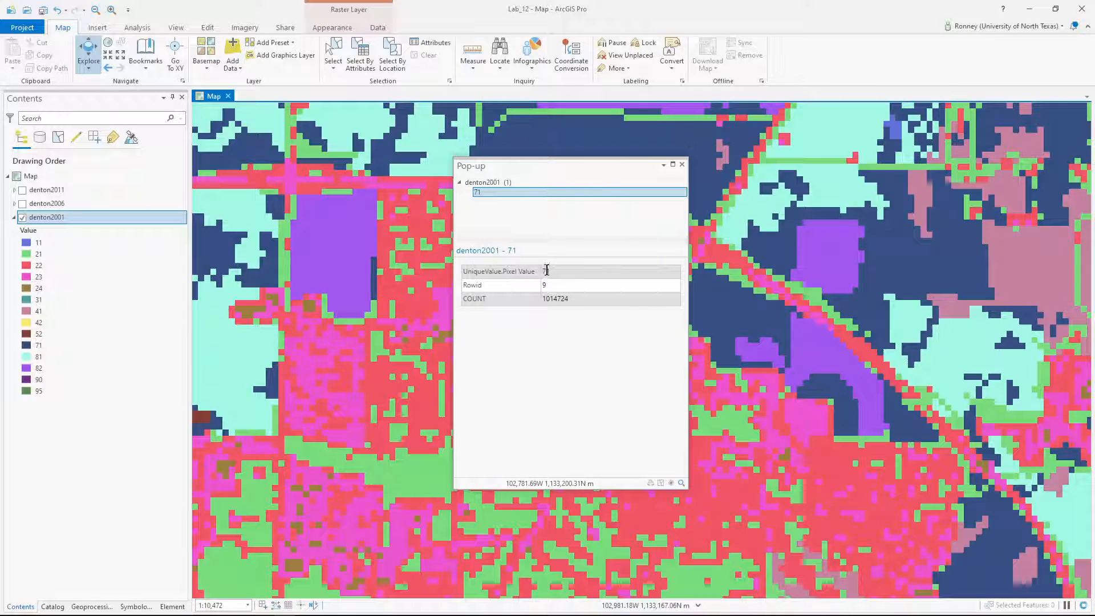
pyautogui.click(35, 344)
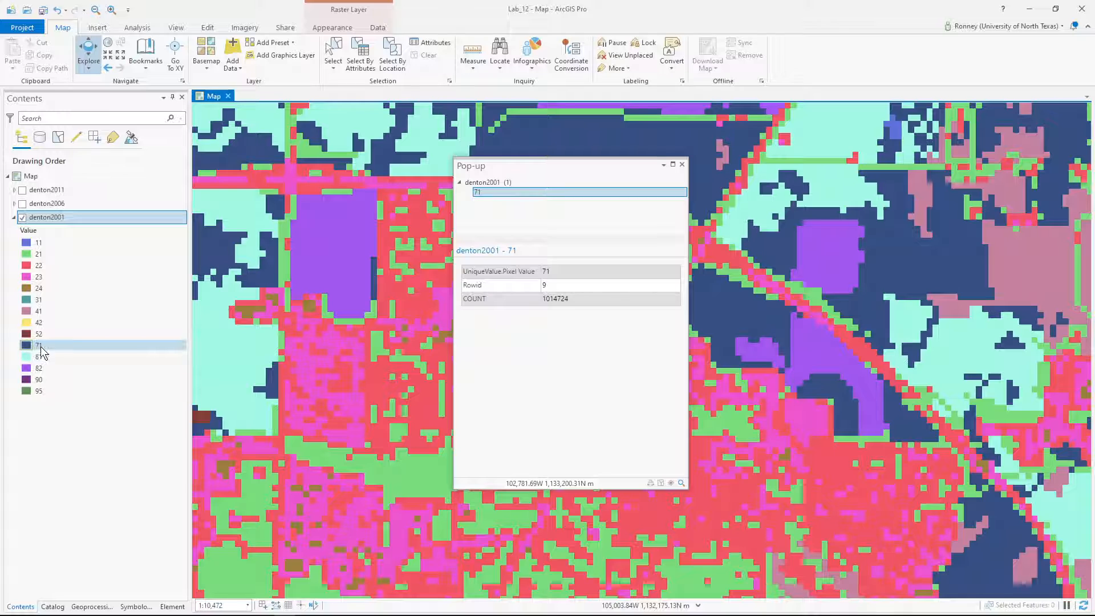
# Identify a pixel of the northern lake in denton2001, compare its value with the layer's legend, and close the pop-up
pyautogui.click(682, 165)
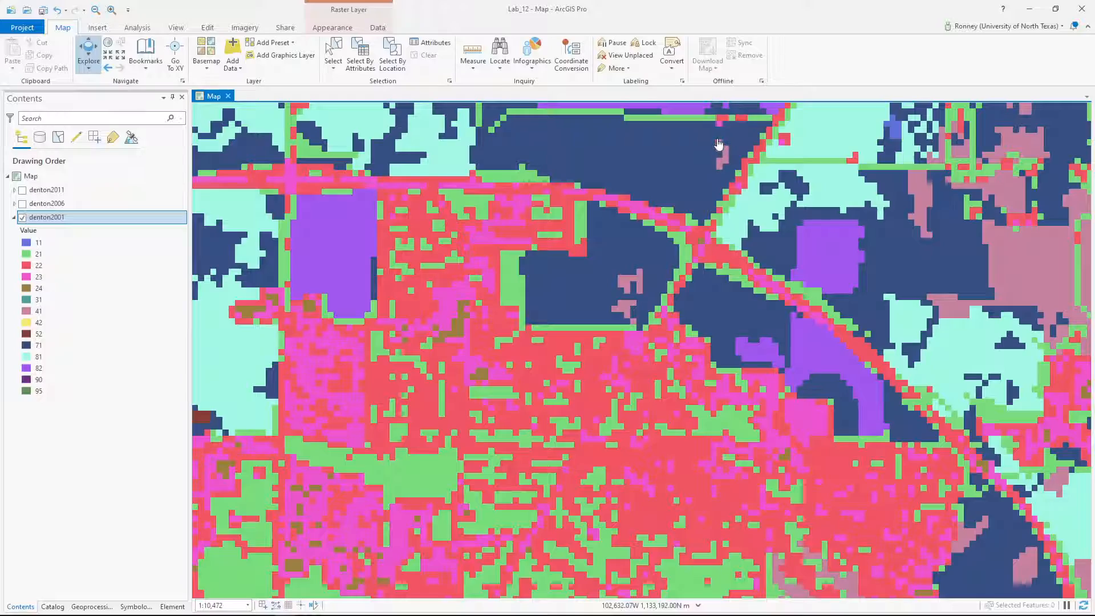
pyautogui.scroll(-2, 717, 149)
pyautogui.scroll(-4, 565, 396)
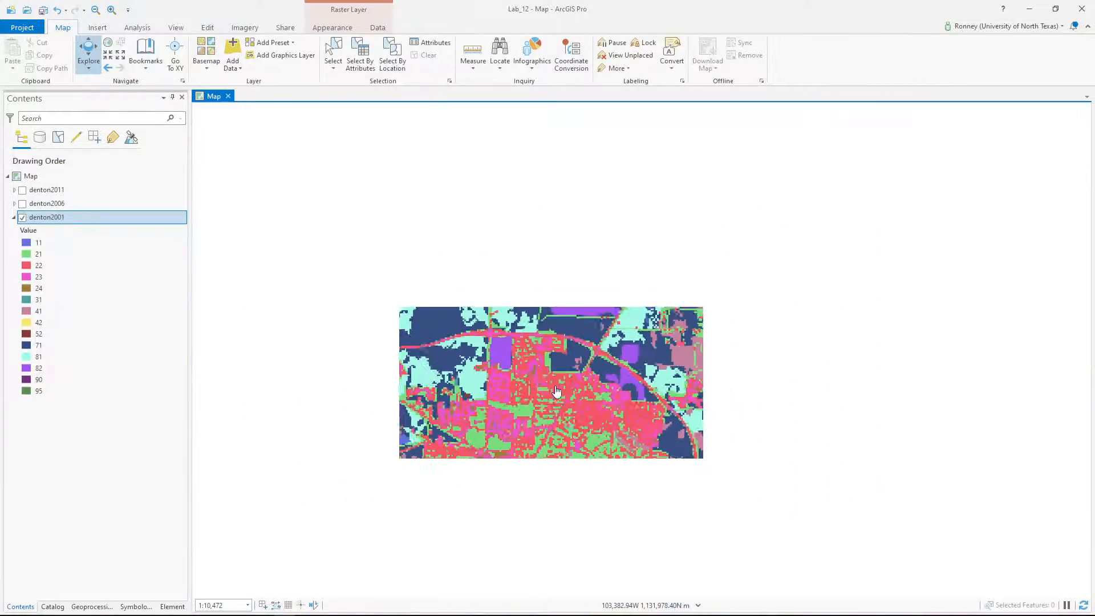
pyautogui.scroll(-4, 544, 404)
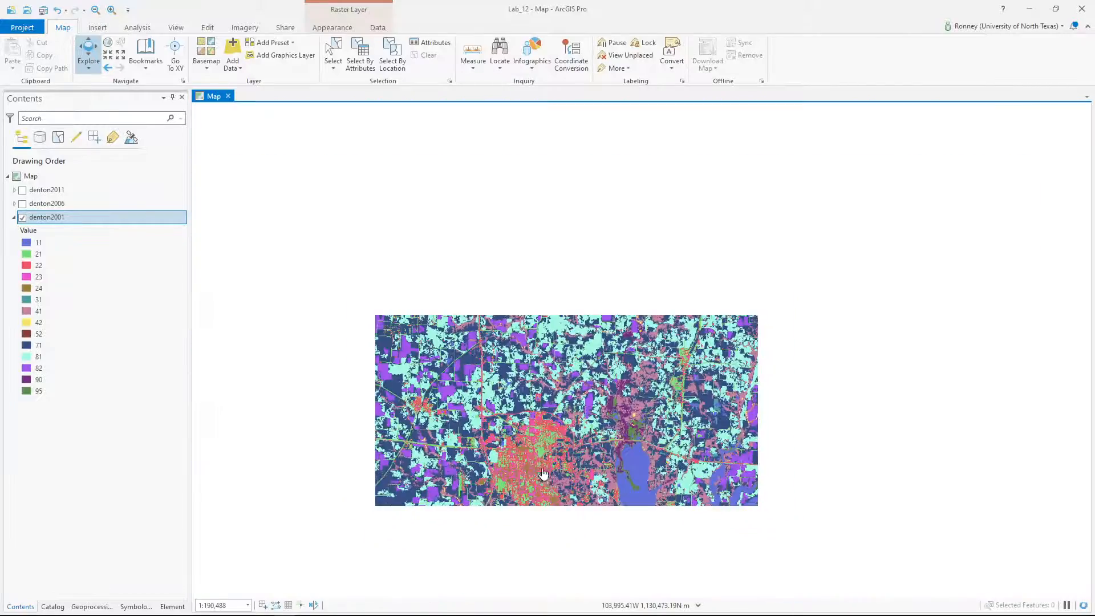
pyautogui.moveTo(571, 499); pyautogui.dragTo(579, 412)
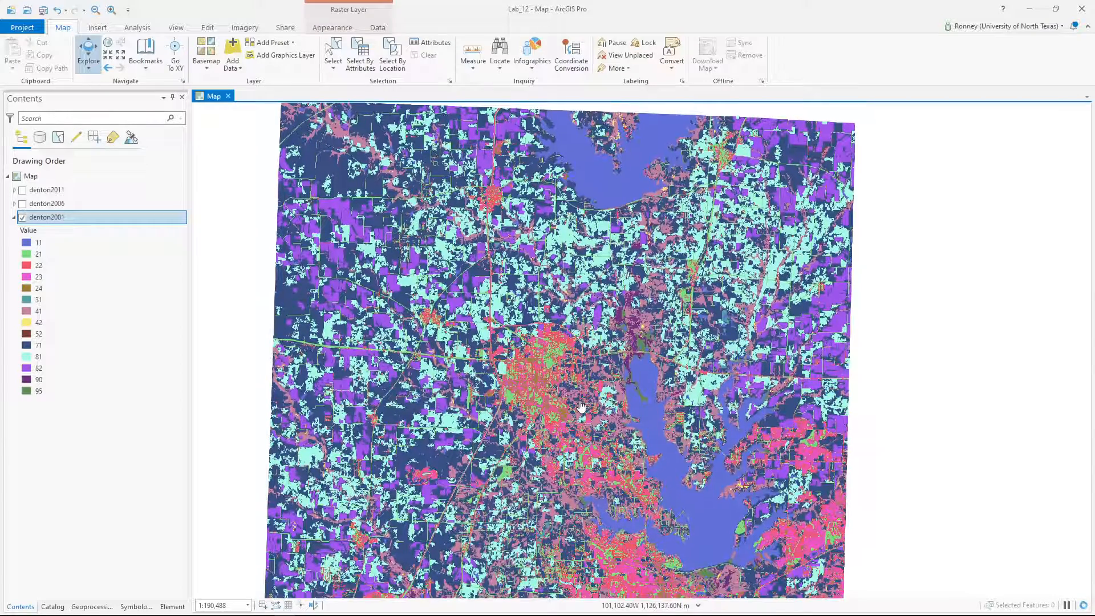
pyautogui.click(583, 157)
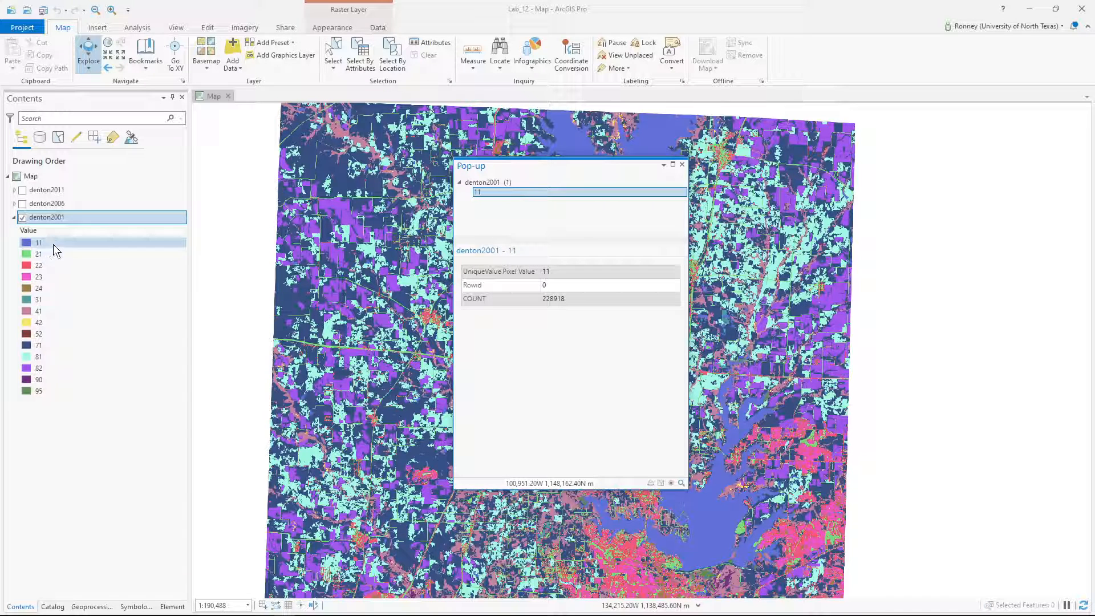
pyautogui.click(682, 165)
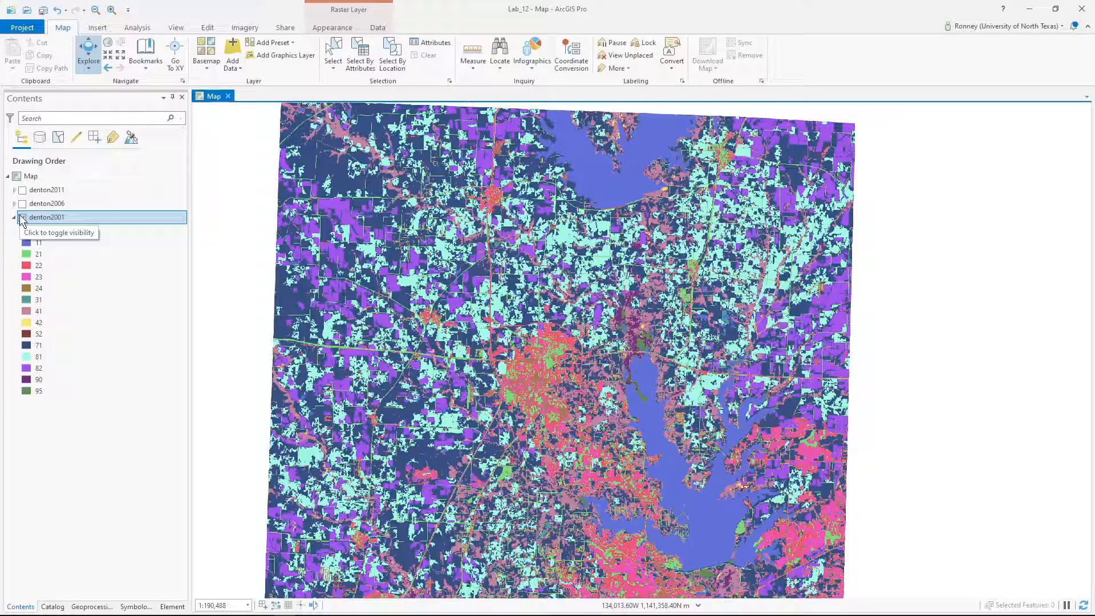
# Show the denton2006 layer, view its legend values, and collapse the legends of both denton2001 and denton2006
pyautogui.click(22, 217)
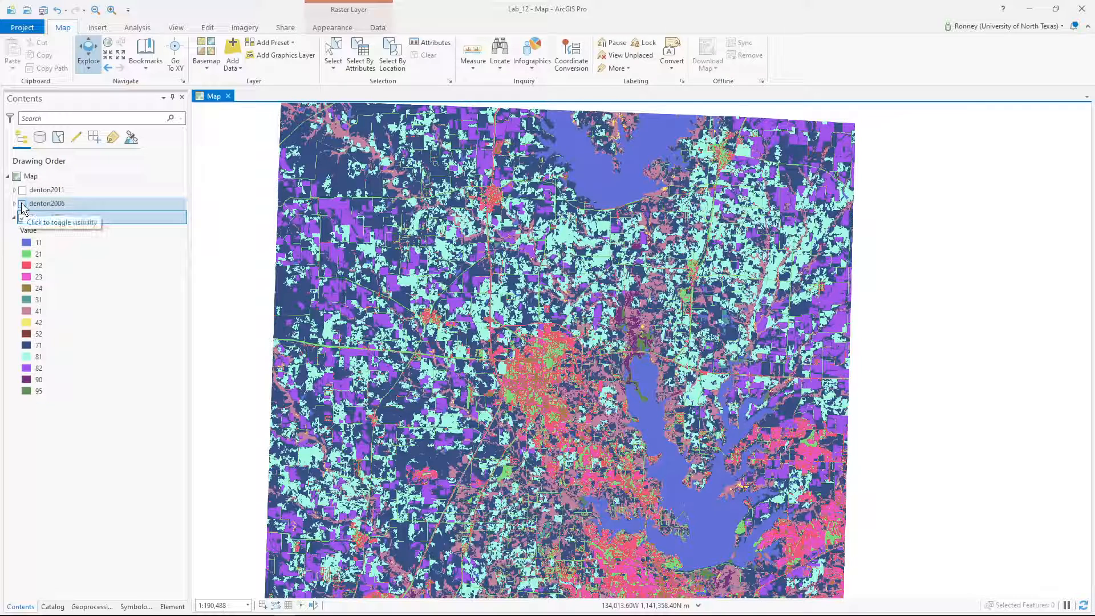
pyautogui.click(23, 204)
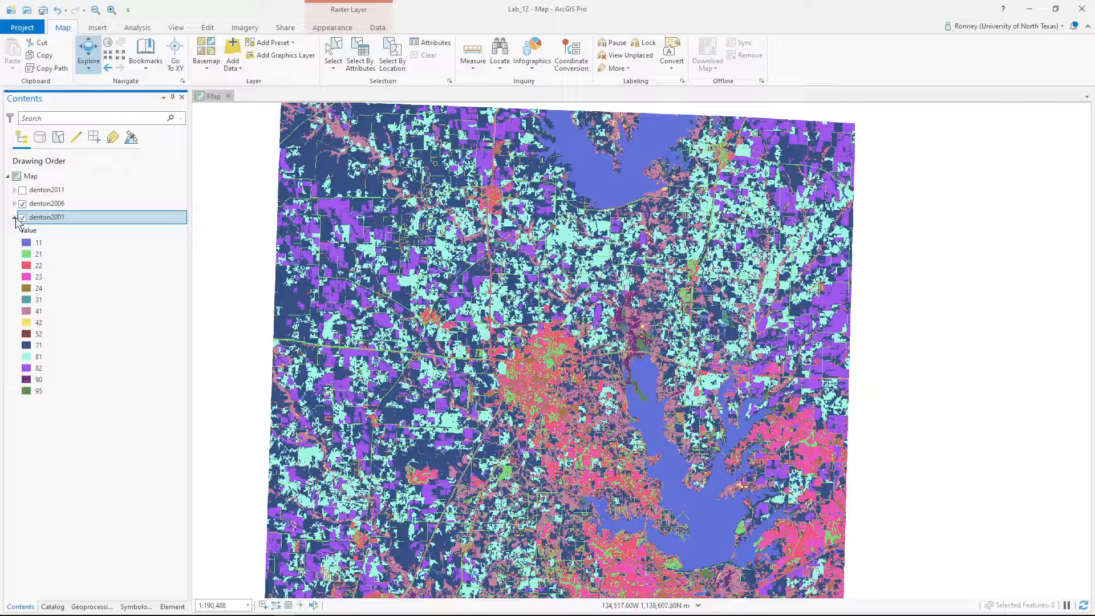
pyautogui.click(15, 217)
pyautogui.click(14, 204)
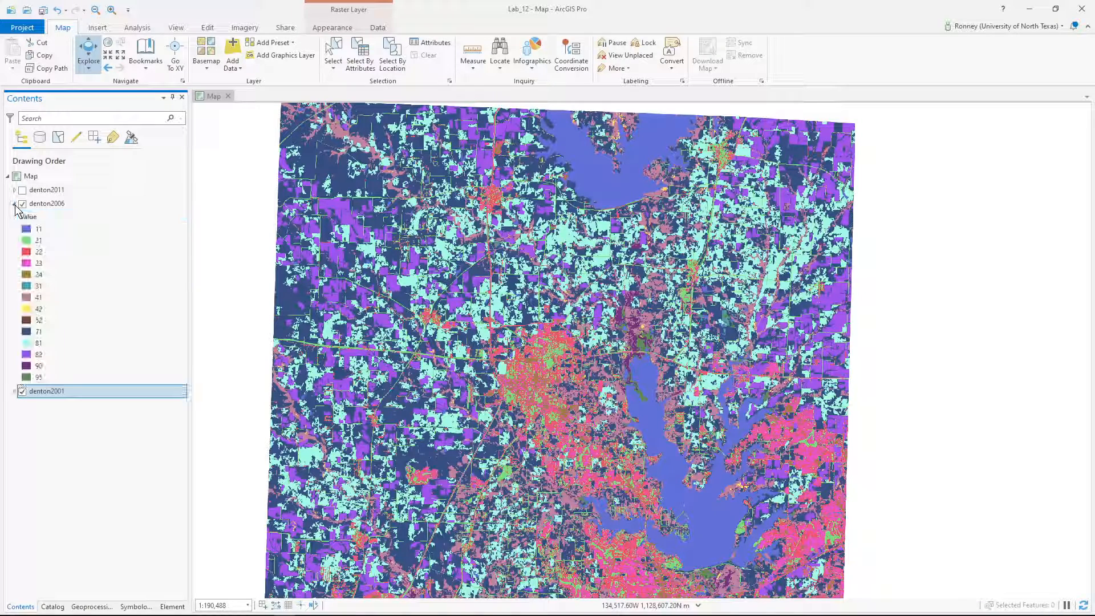
pyautogui.click(15, 207)
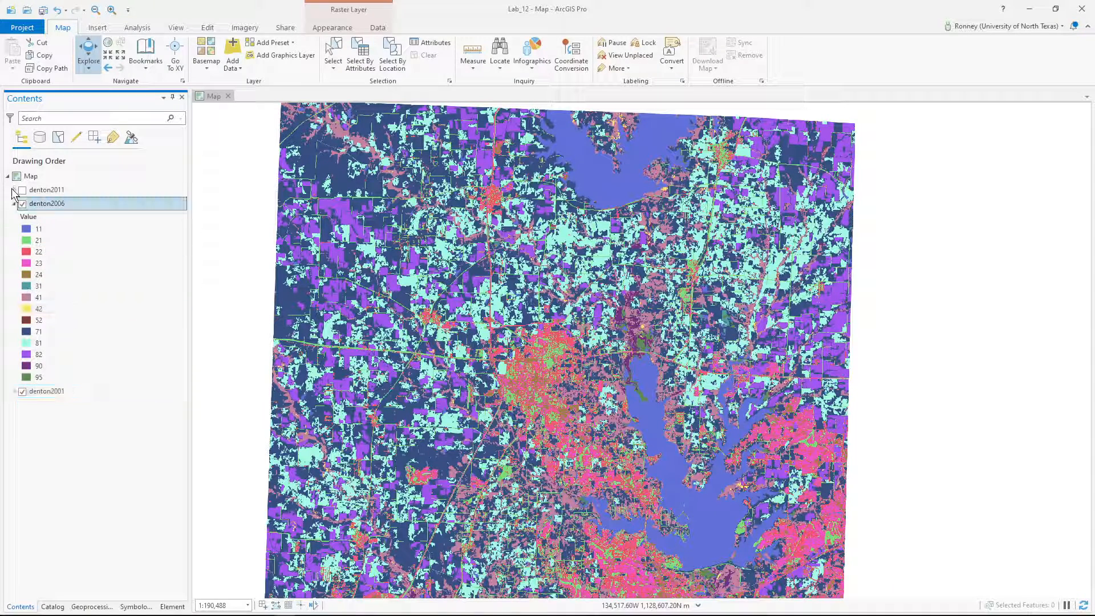
pyautogui.click(14, 204)
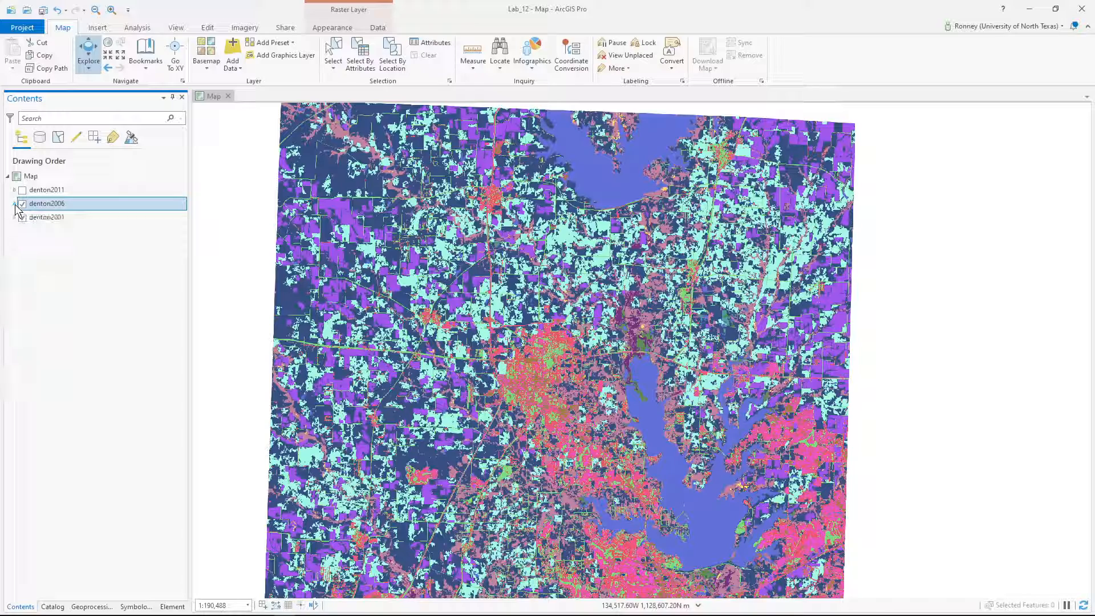
# Show the denton2011 layer for a color comparison, and hide denton2011 and denton2006 so only denton2001 is displayed
pyautogui.click(22, 190)
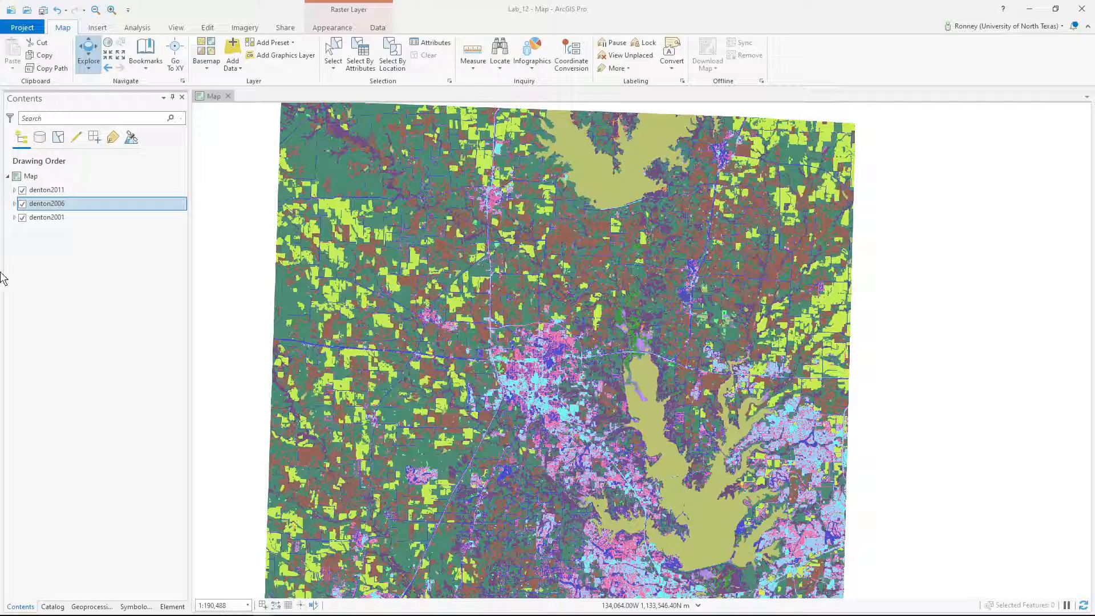
pyautogui.click(22, 189)
pyautogui.click(22, 204)
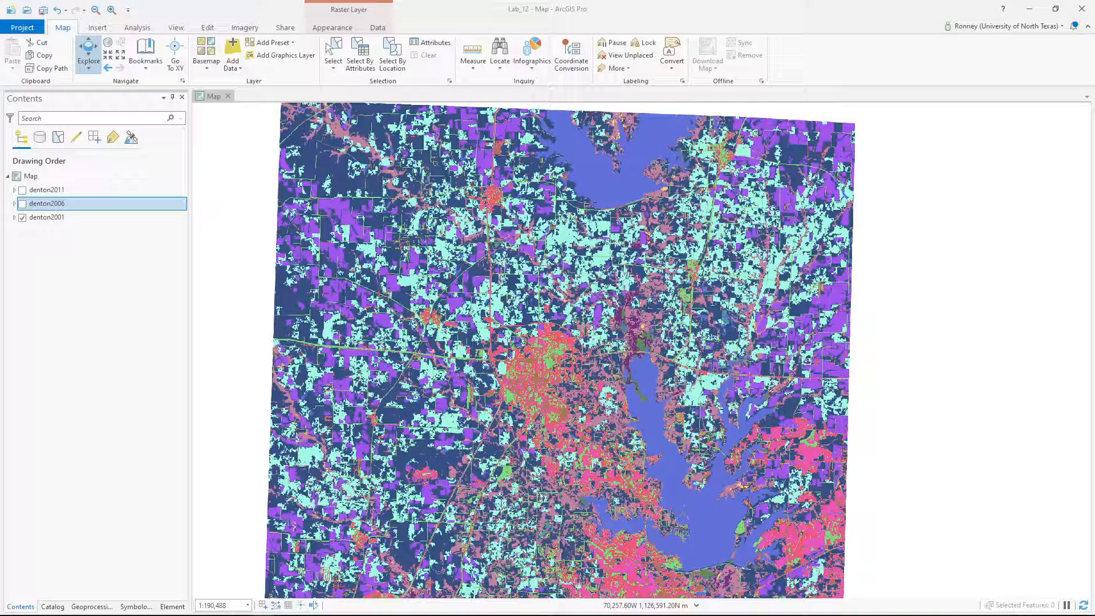
# Place the Lab 12 Word document beside the map, and look up an identified denton2001 lake pixel in its land cover legend
pyautogui.moveTo(871, 87); pyautogui.dragTo(959, 42)
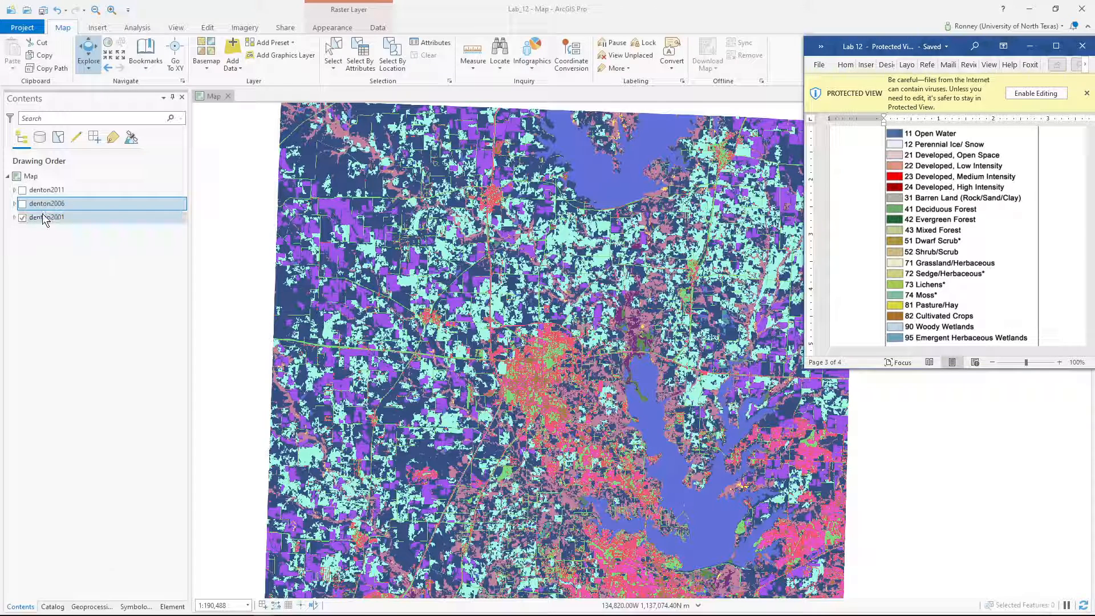
pyautogui.click(593, 181)
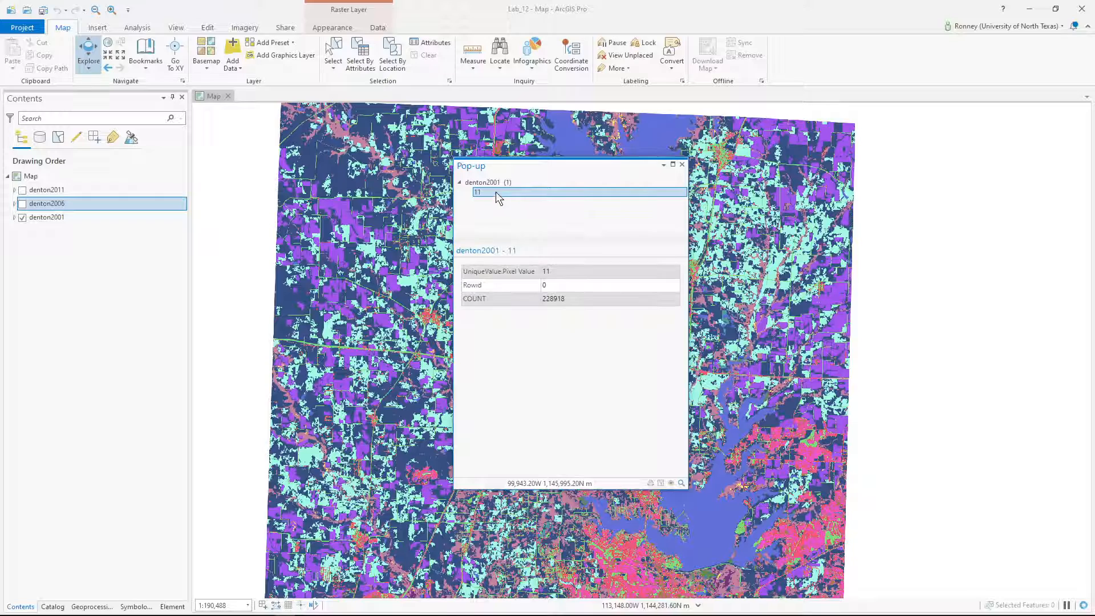
pyautogui.moveTo(263, 606)
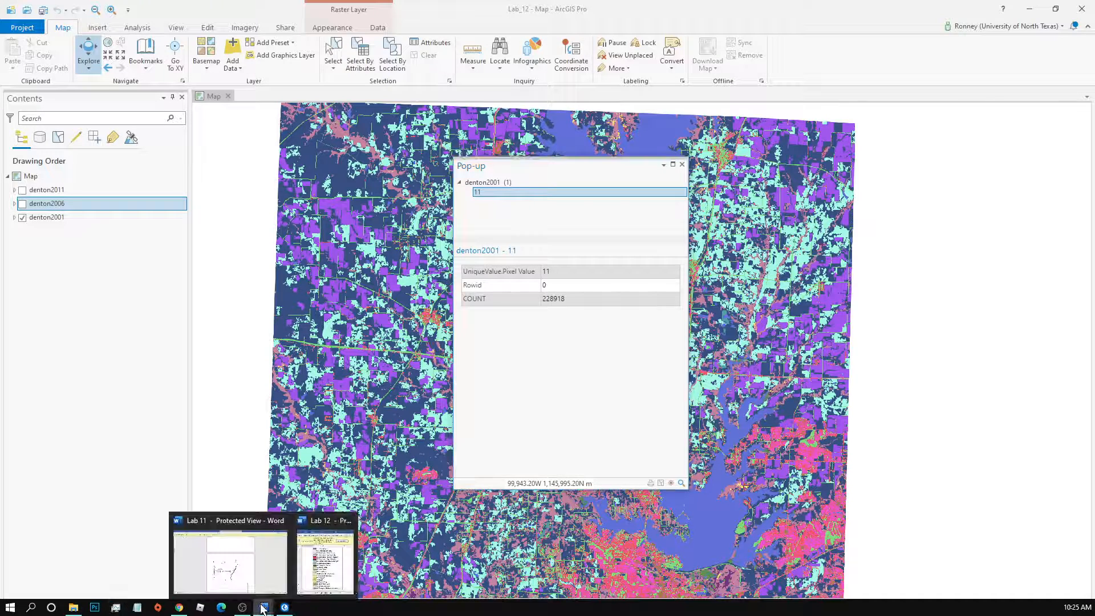
pyautogui.click(325, 556)
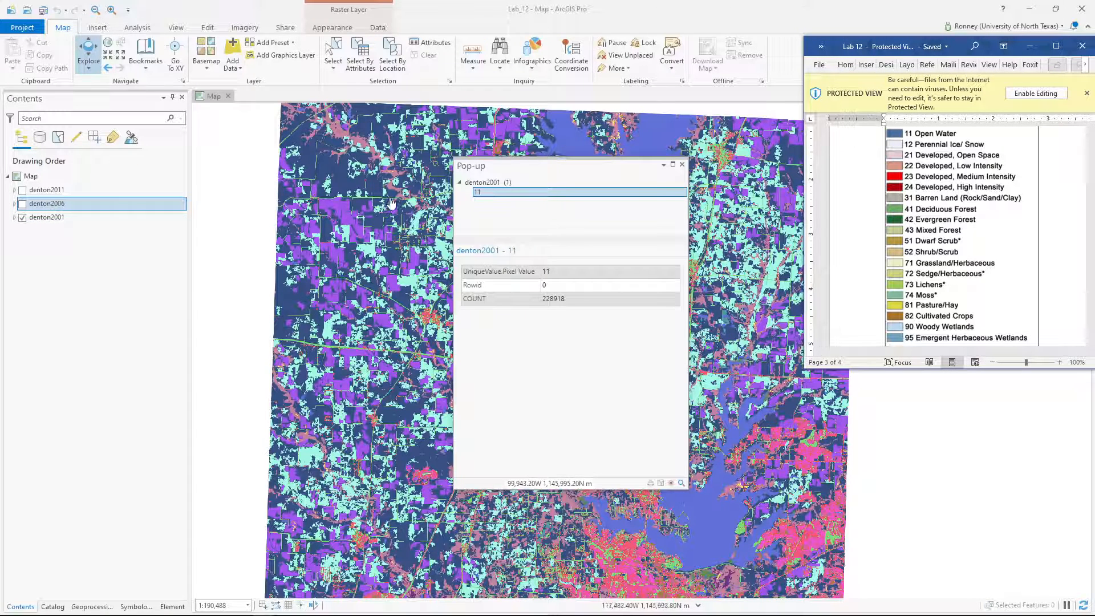
# Identify a purple pixel in the northwest of denton2001 and look up its class in the Lab 12 document's legend
pyautogui.click(342, 208)
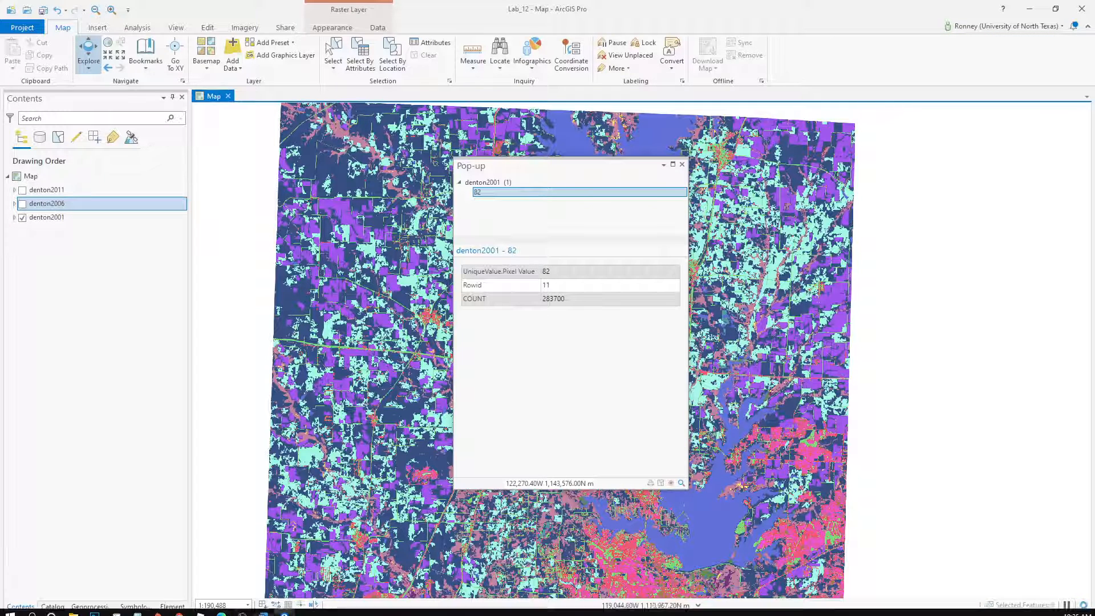
pyautogui.moveTo(264, 610)
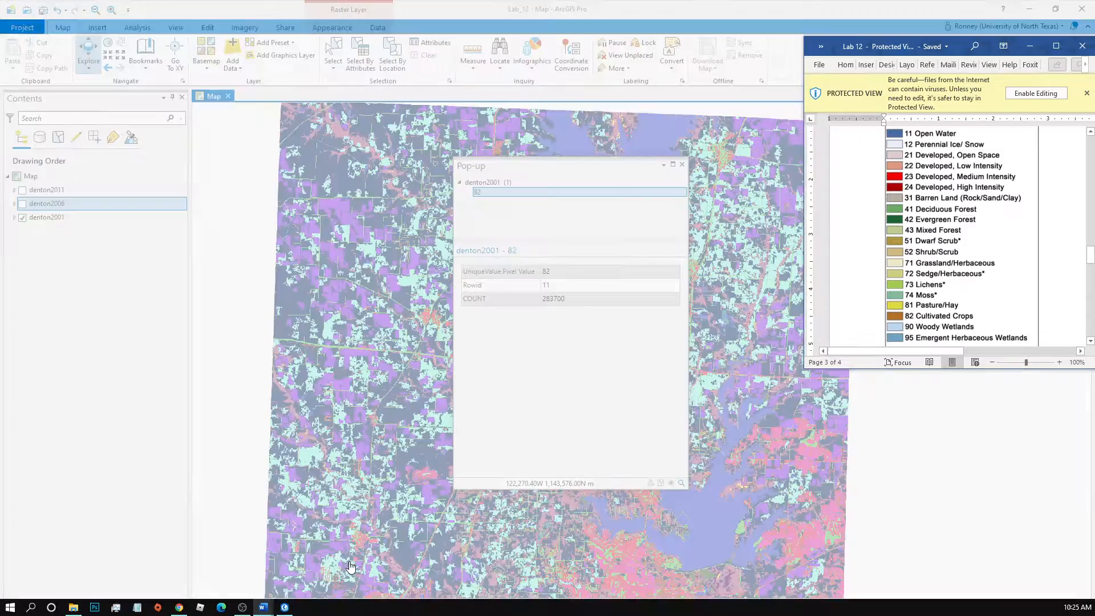
pyautogui.click(325, 556)
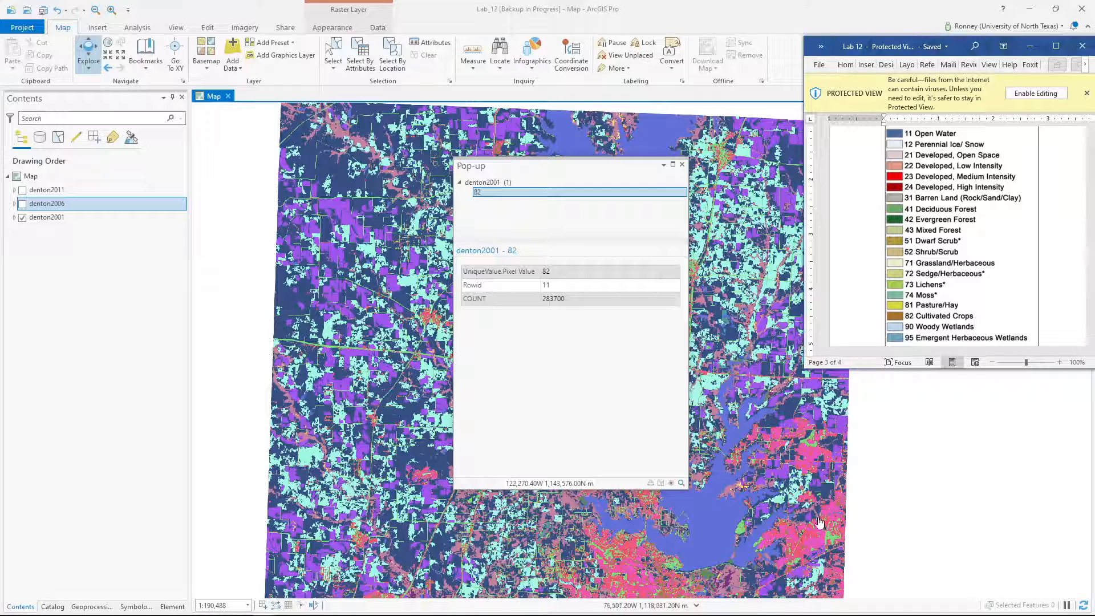
# Identify a pixel in the southeastern developed area of denton2001 and find its class in the Lab 12 document's legend
pyautogui.click(770, 540)
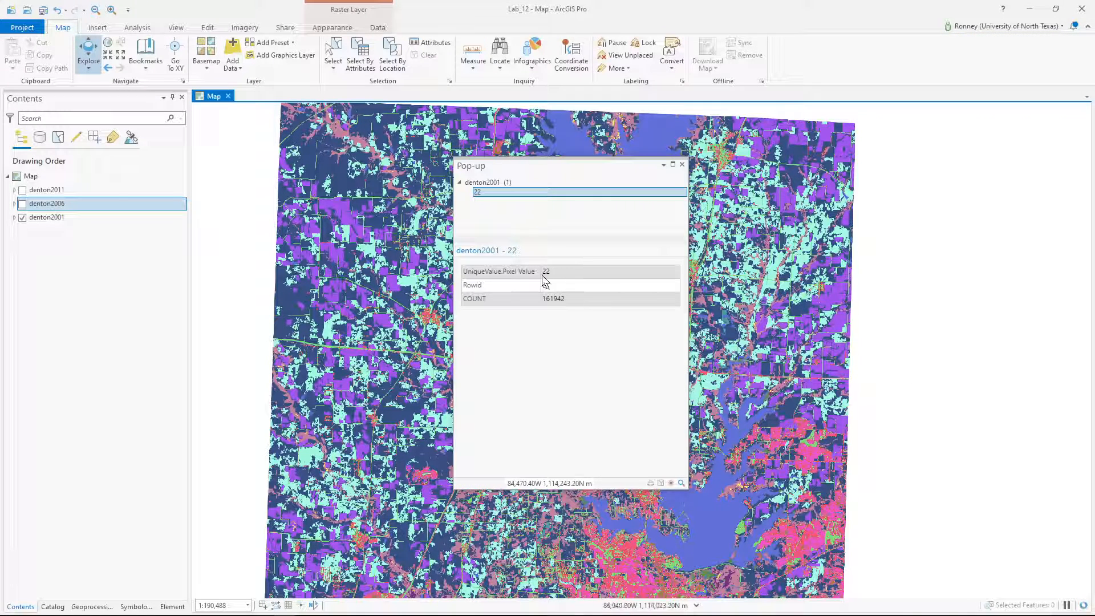
pyautogui.moveTo(323, 613)
pyautogui.moveTo(264, 607)
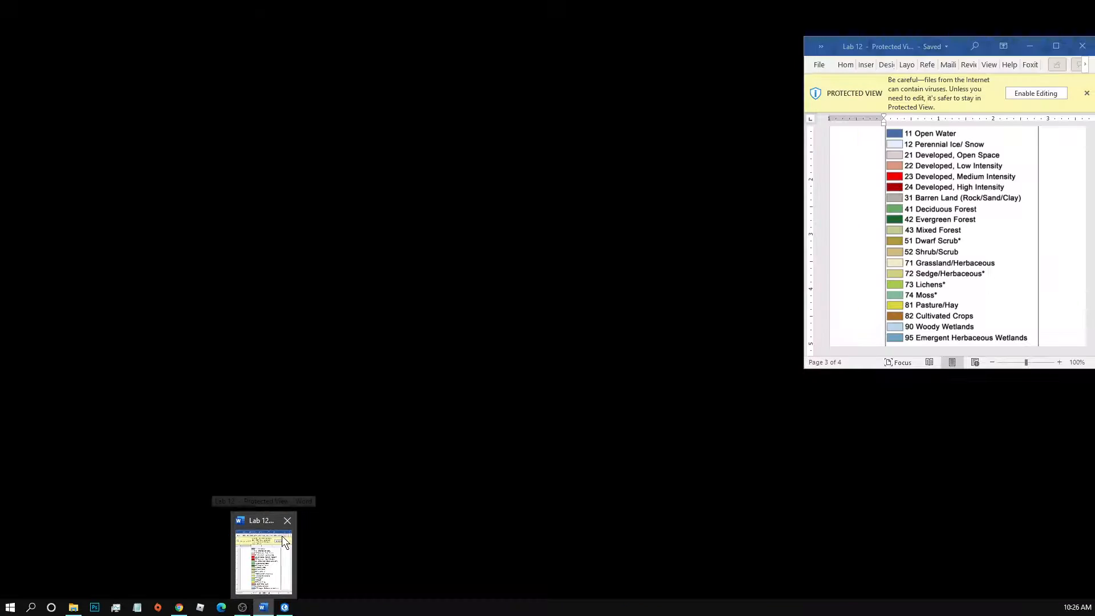
pyautogui.click(281, 536)
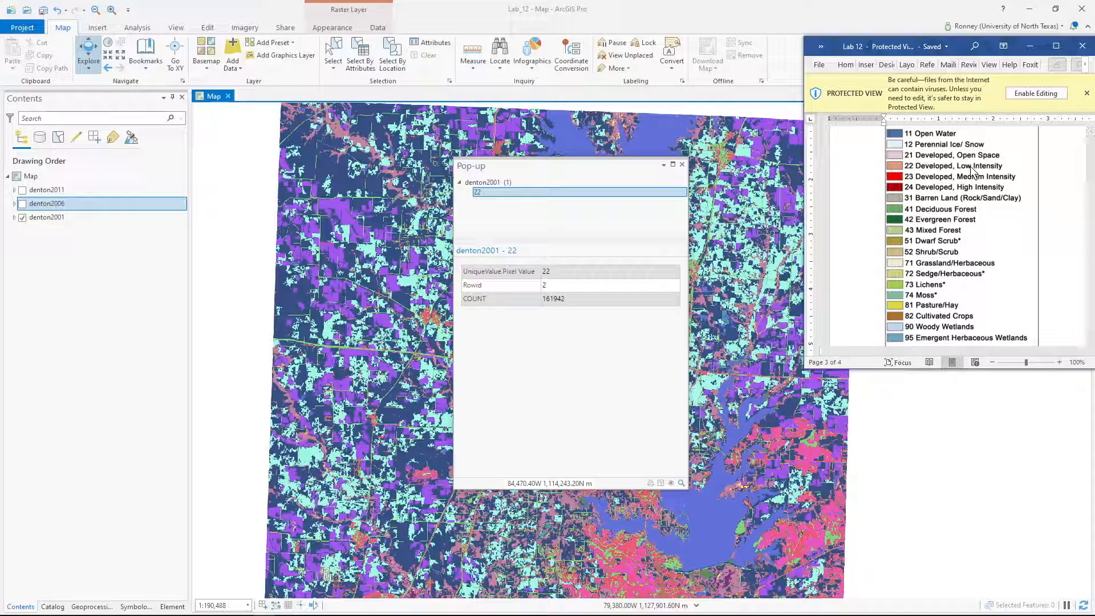
# Close the pixel pop-up and move the Lab 12 Word document away from the map
pyautogui.click(681, 164)
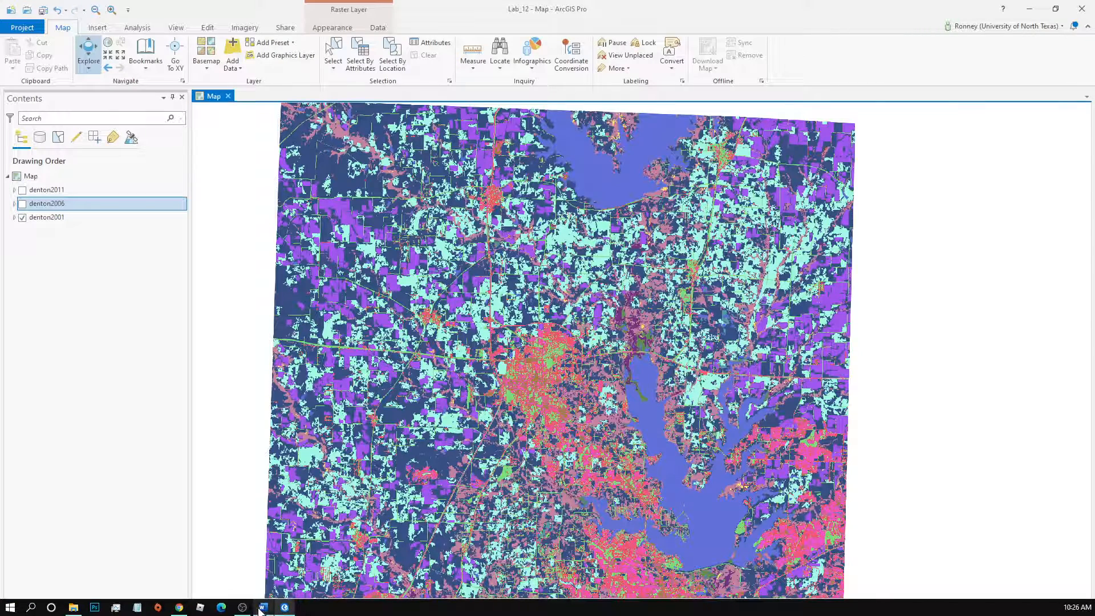
pyautogui.click(263, 607)
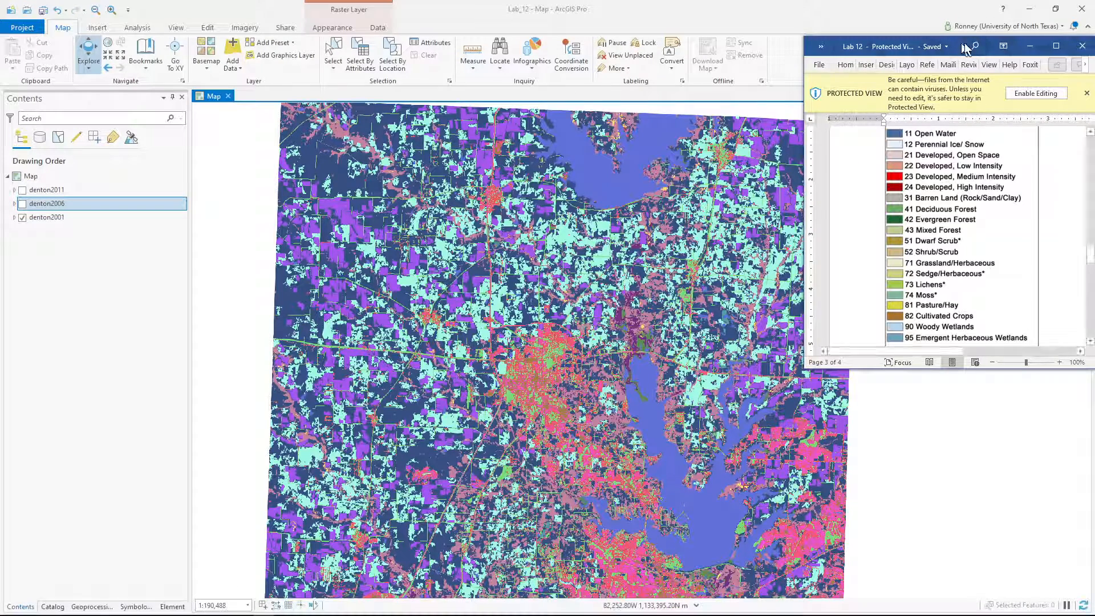
pyautogui.moveTo(964, 47); pyautogui.dragTo(1094, 47)
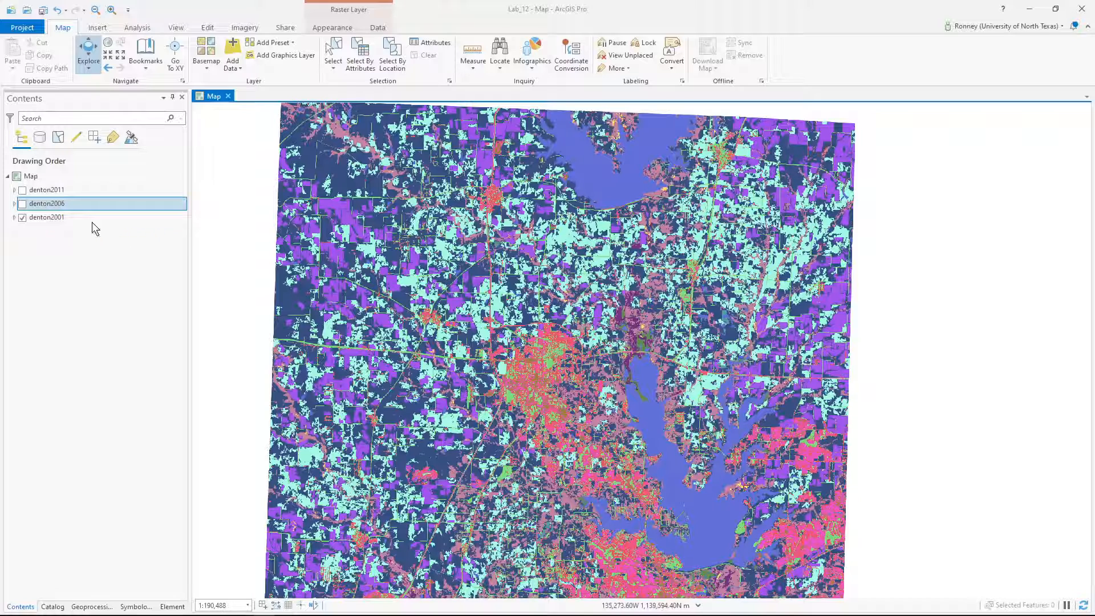
# Open the properties of the denton2001 layer and expand the raster information of its data source
pyautogui.click(47, 215)
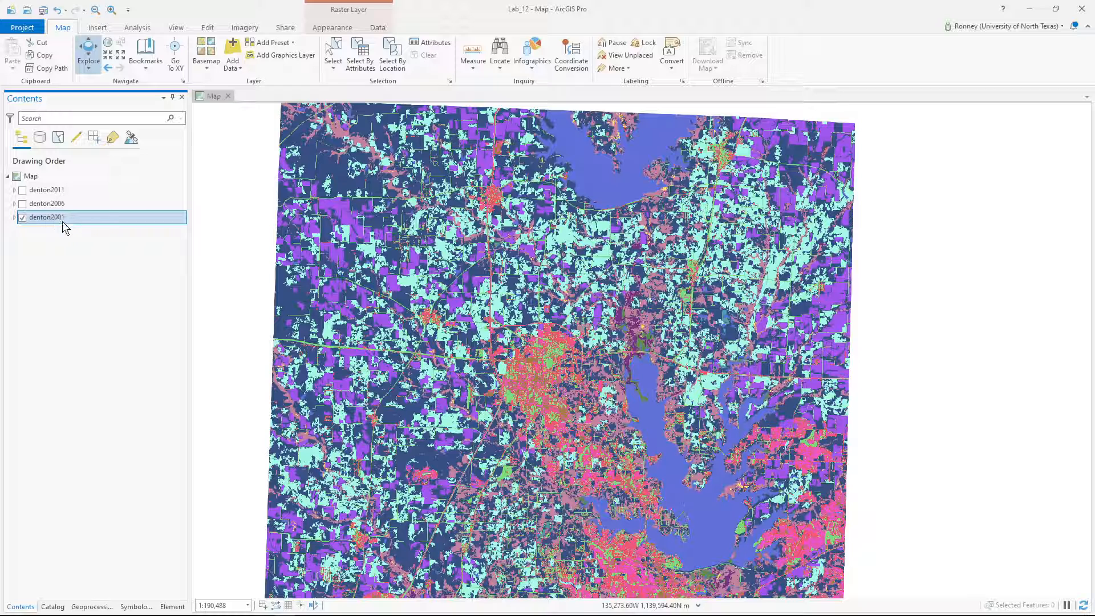
pyautogui.doubleClick(94, 217)
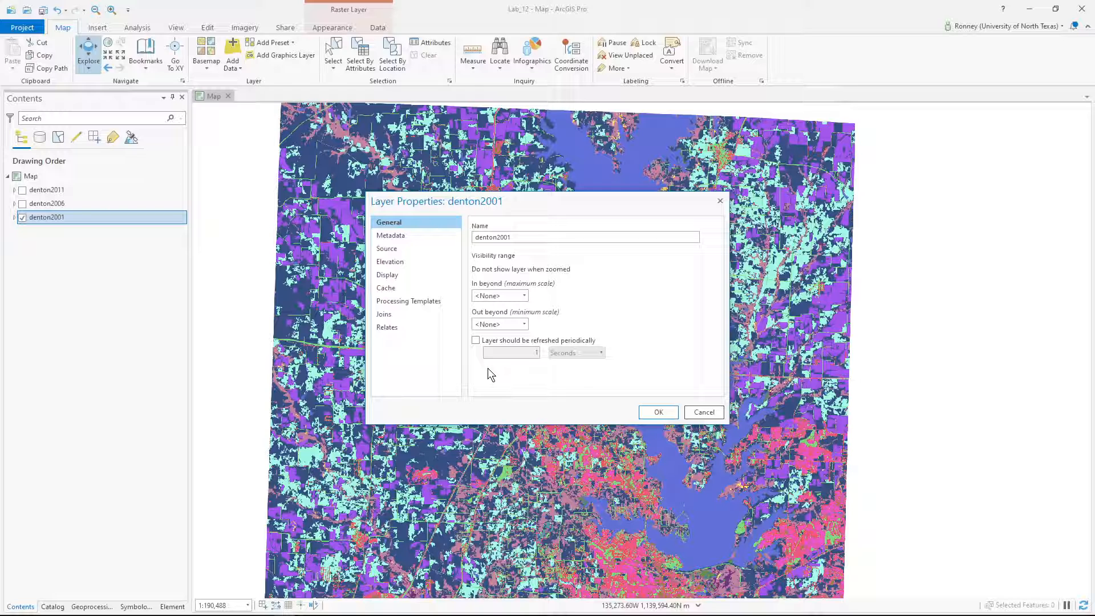
pyautogui.click(388, 250)
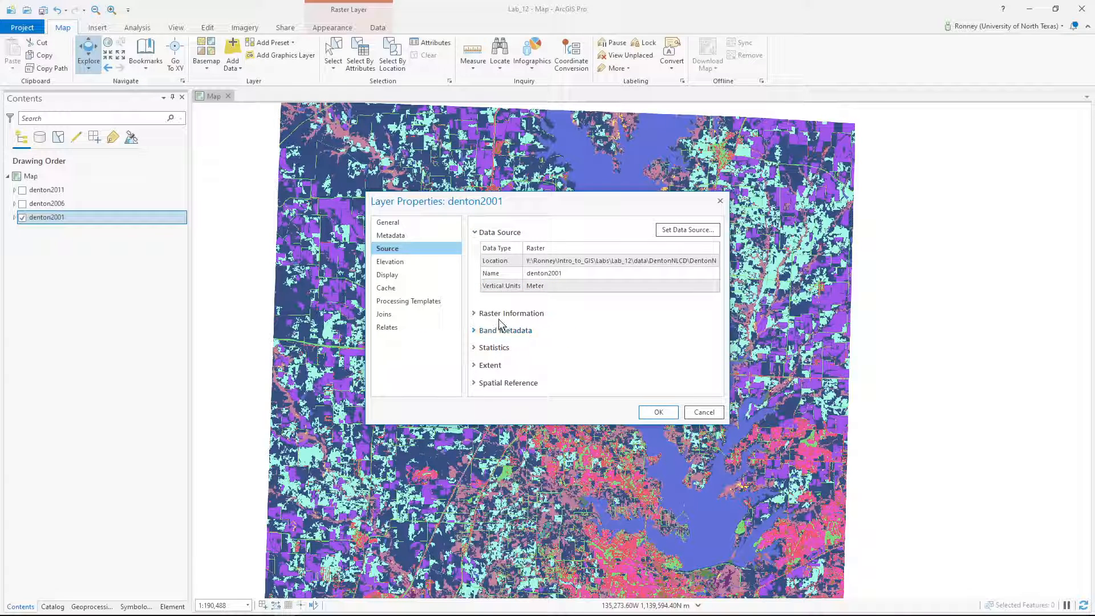
pyautogui.click(479, 312)
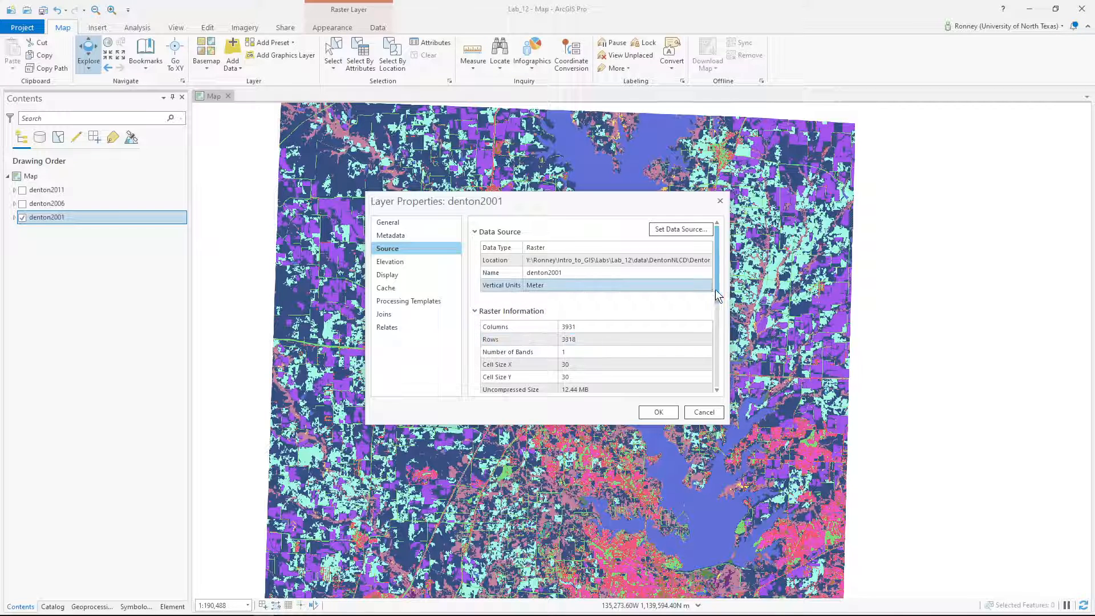
# Review the columns, rows, cell size, format, pixel depth and pyramids of denton2001, and close the layer properties
pyautogui.moveTo(716, 290); pyautogui.dragTo(716, 315)
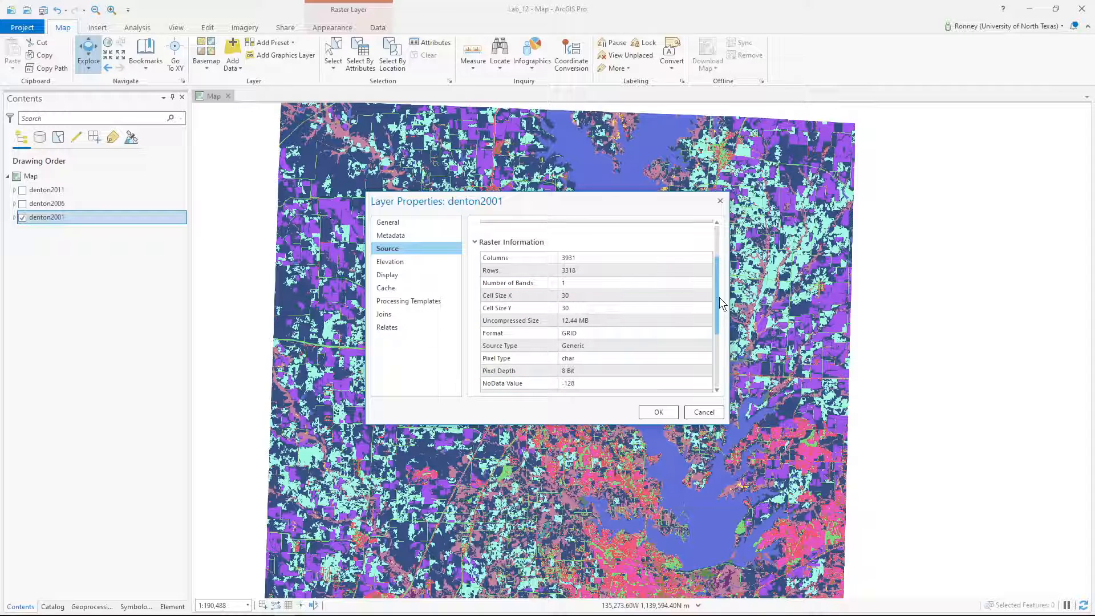
pyautogui.moveTo(716, 299); pyautogui.dragTo(718, 234)
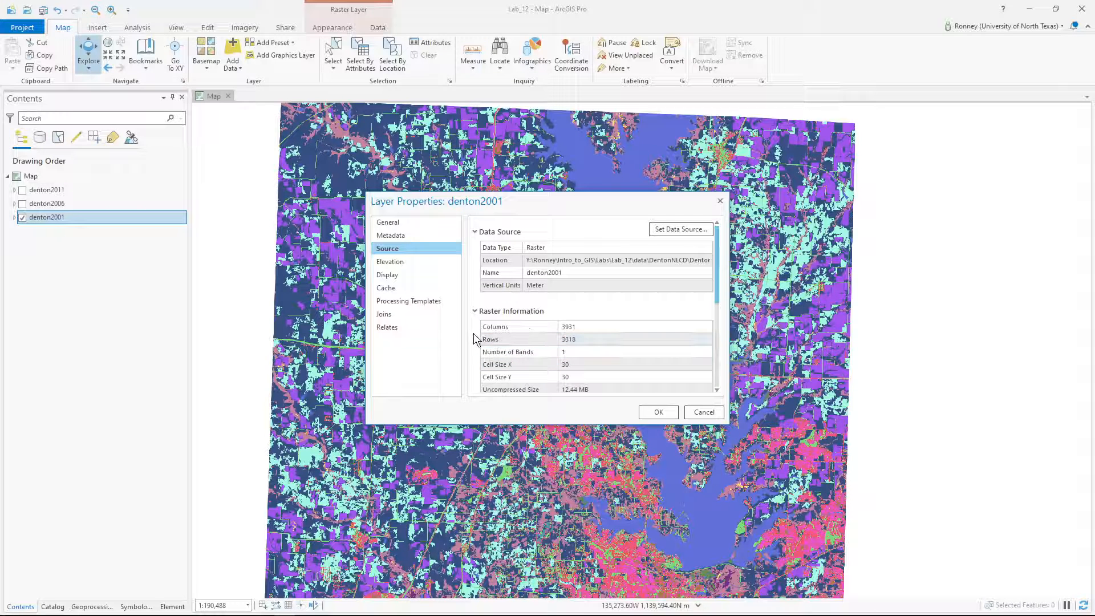
pyautogui.click(490, 339)
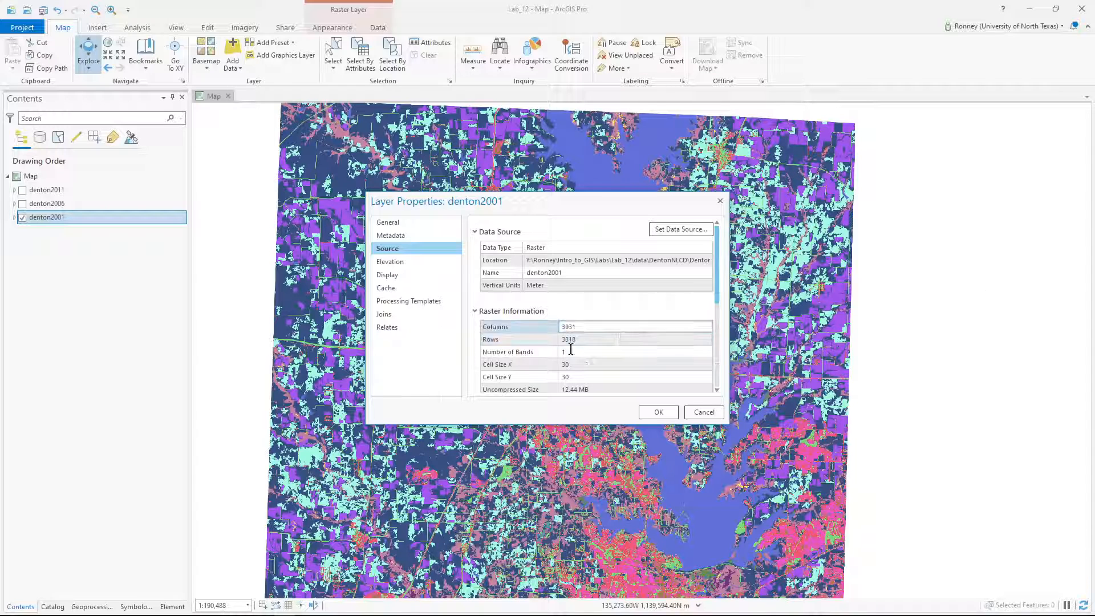
pyautogui.scroll(-2, 599, 342)
pyautogui.click(599, 320)
pyautogui.scroll(-2, 599, 320)
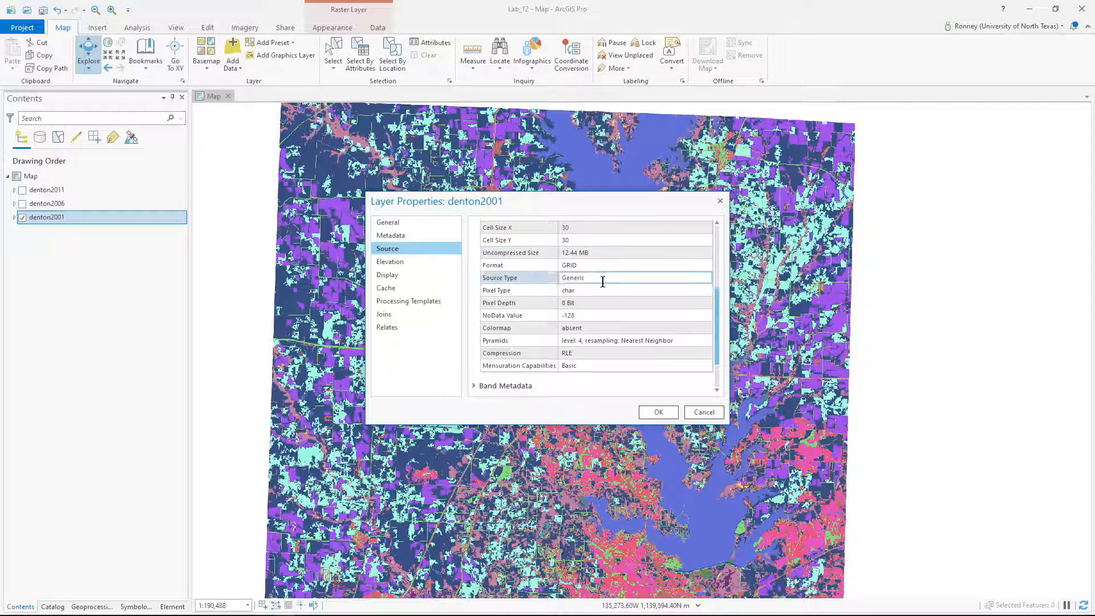
pyautogui.click(660, 412)
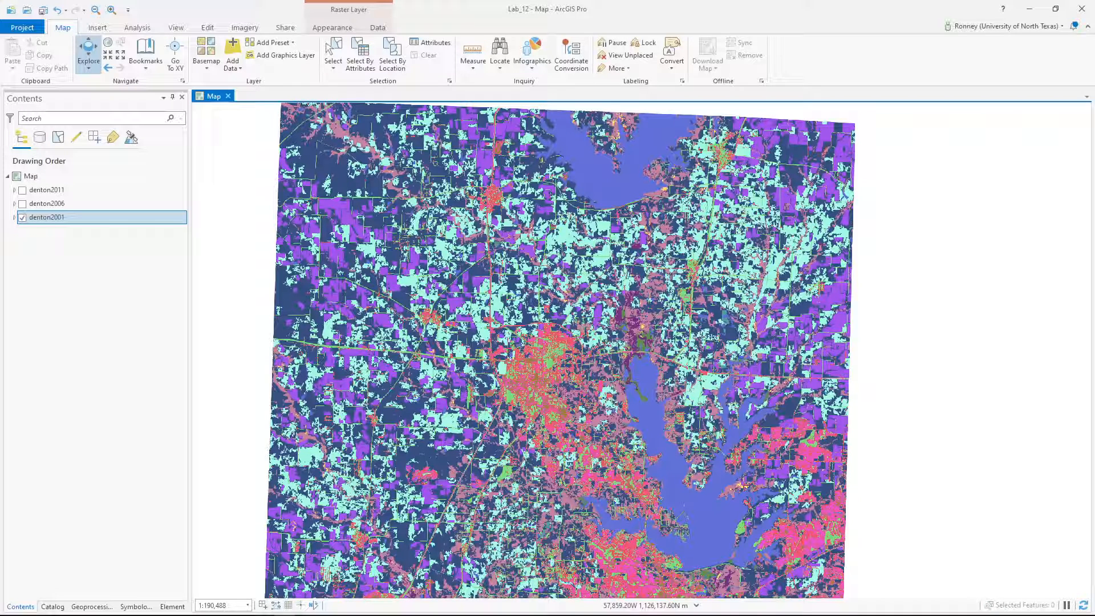
# Open the attribute table of the denton2001 layer and enlarge the table pane over the map
pyautogui.rightClick(68, 214)
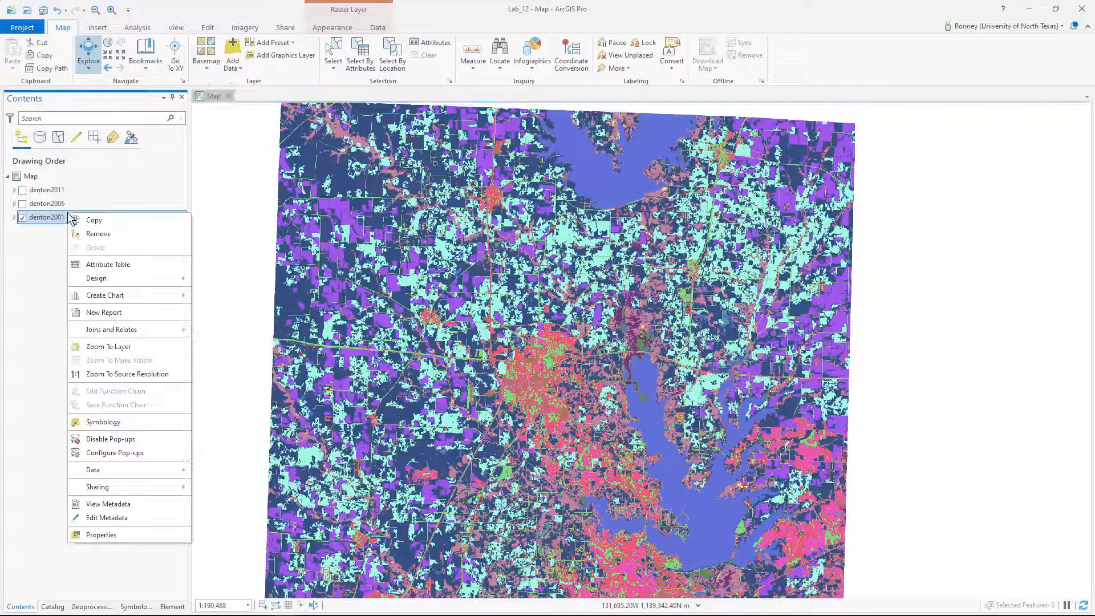
pyautogui.click(97, 264)
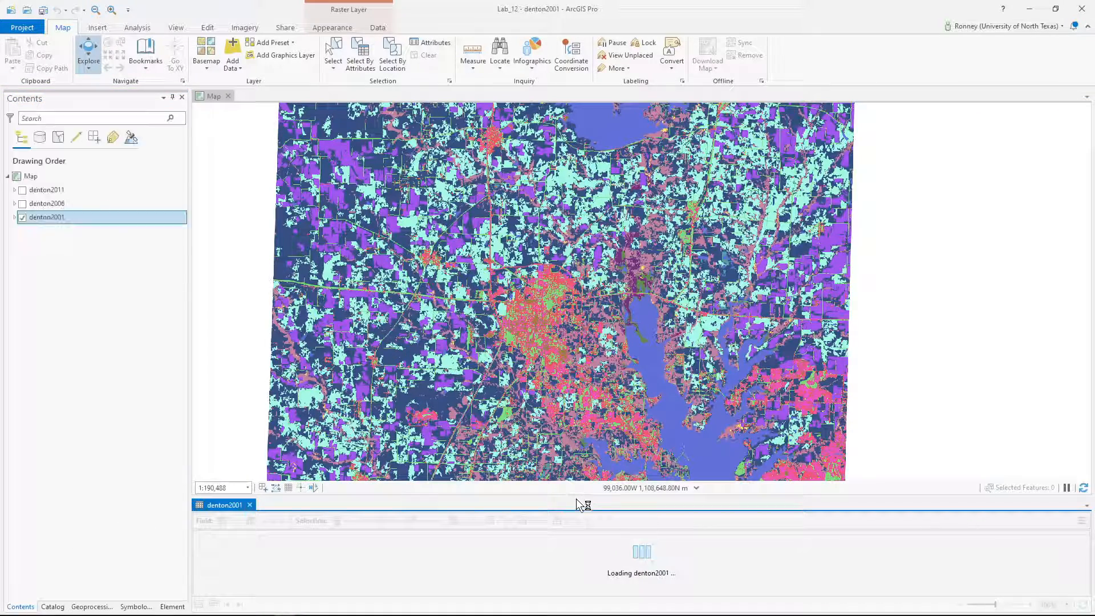
pyautogui.moveTo(575, 499); pyautogui.dragTo(576, 330)
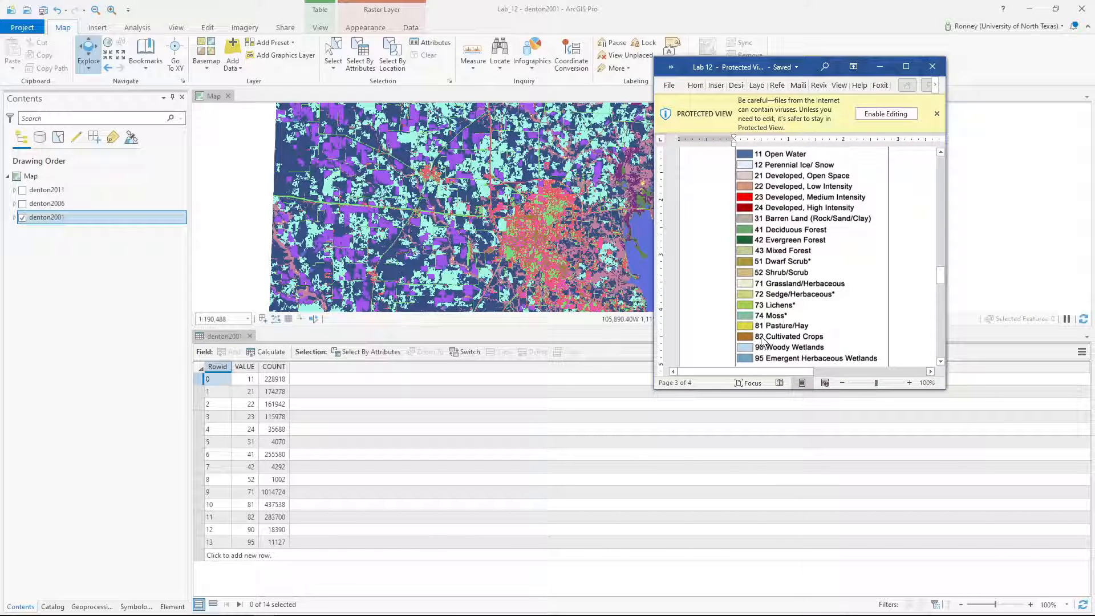
# Select the record with VALUE 11, view its pixels on the map, and bring up the Lab 12 Word document's legend
pyautogui.click(199, 380)
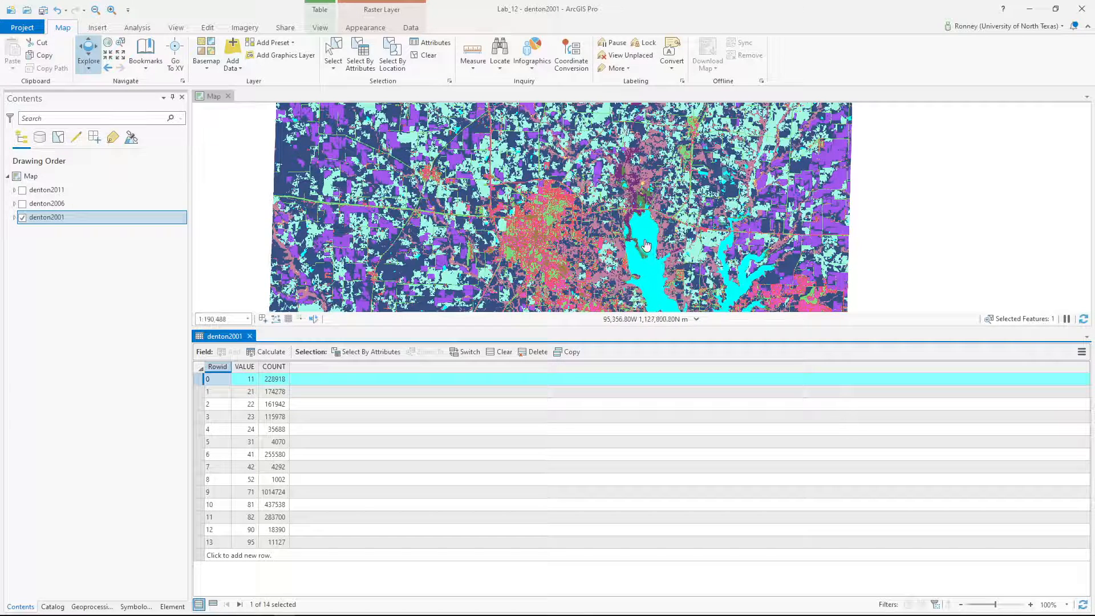
pyautogui.moveTo(653, 285); pyautogui.dragTo(618, 212)
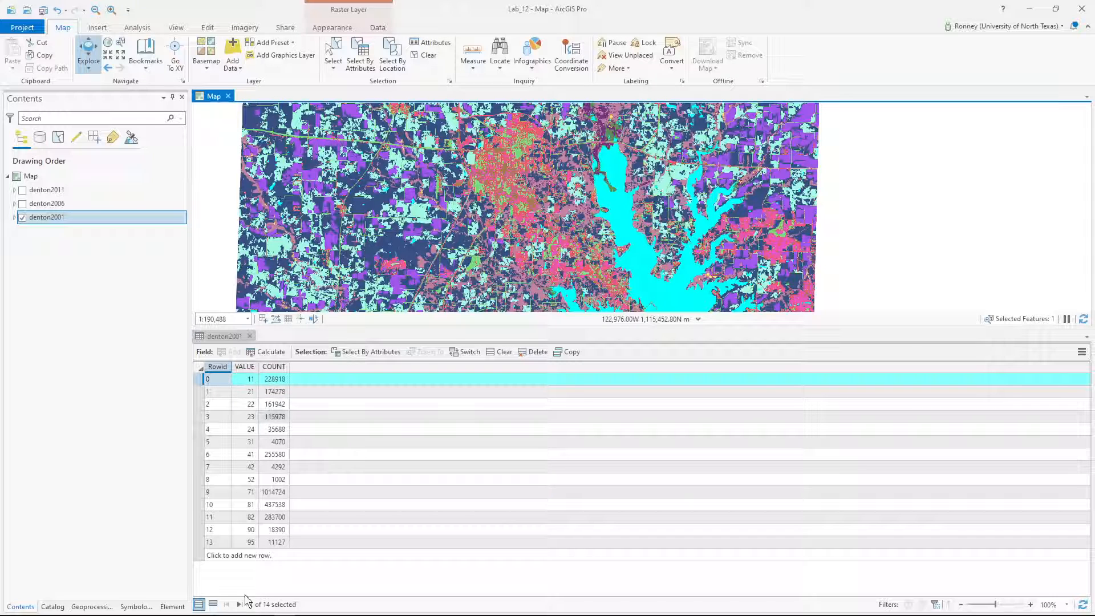
pyautogui.moveTo(248, 611)
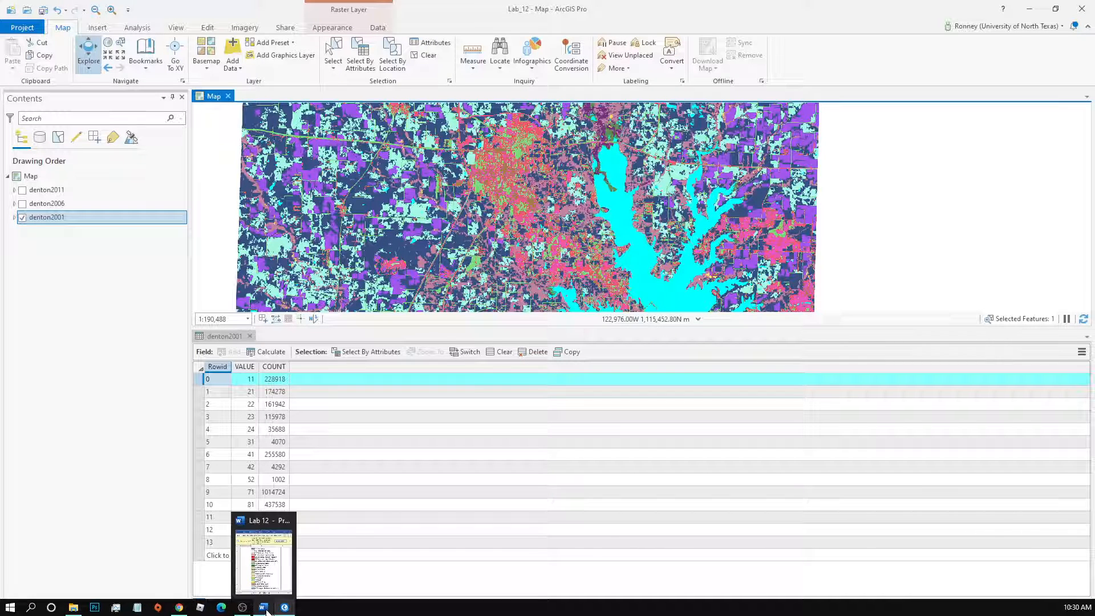
pyautogui.click(267, 573)
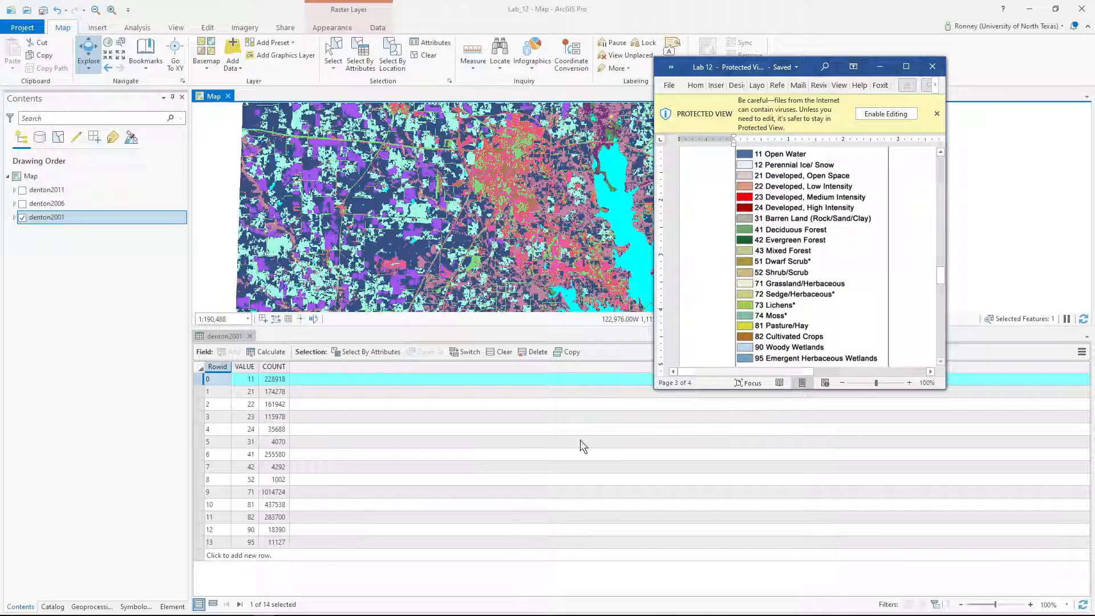
# Select the VALUE 42 record in the denton2001 table, check the Word legend, and move the document away
pyautogui.click(201, 467)
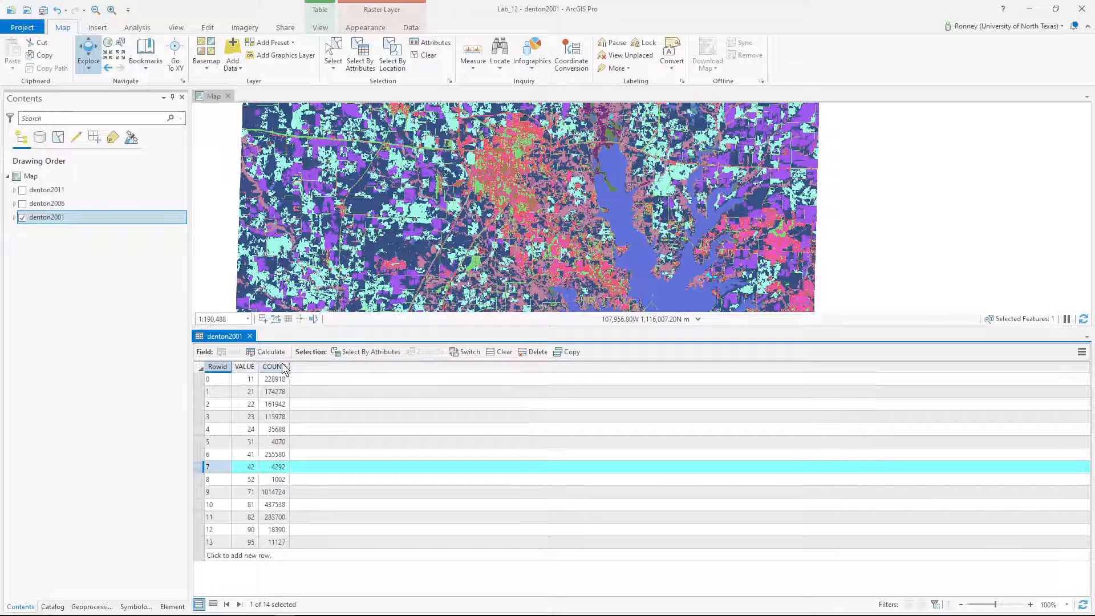
pyautogui.moveTo(272, 613)
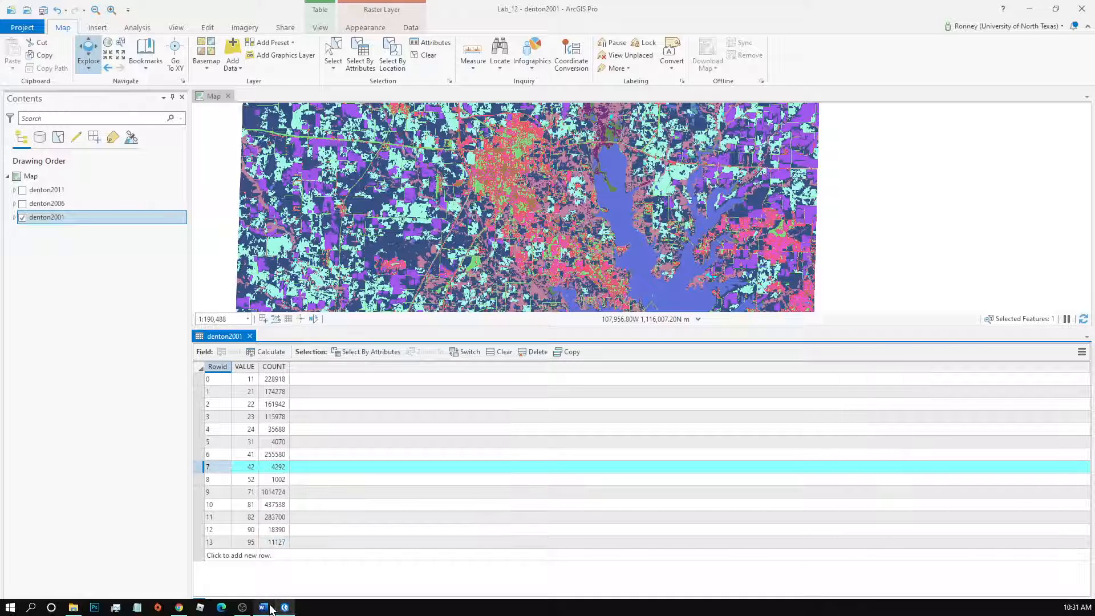
pyautogui.click(264, 547)
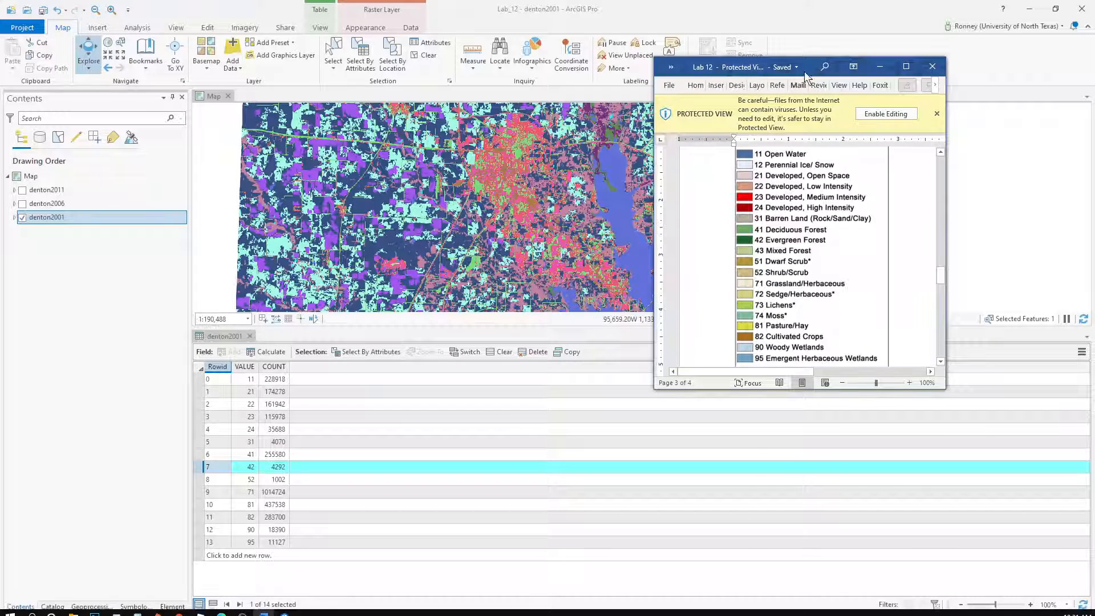
pyautogui.moveTo(810, 63); pyautogui.dragTo(1094, 64)
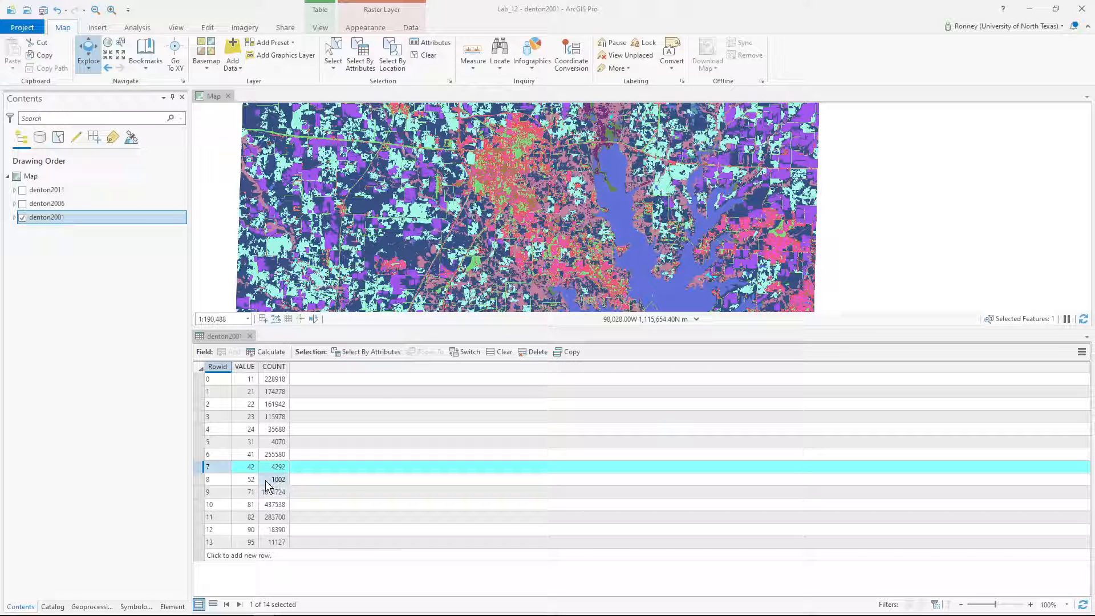
# Select the VALUE 52 record in the denton2001 table, and open Calculator beside the table's COUNT column
pyautogui.click(200, 479)
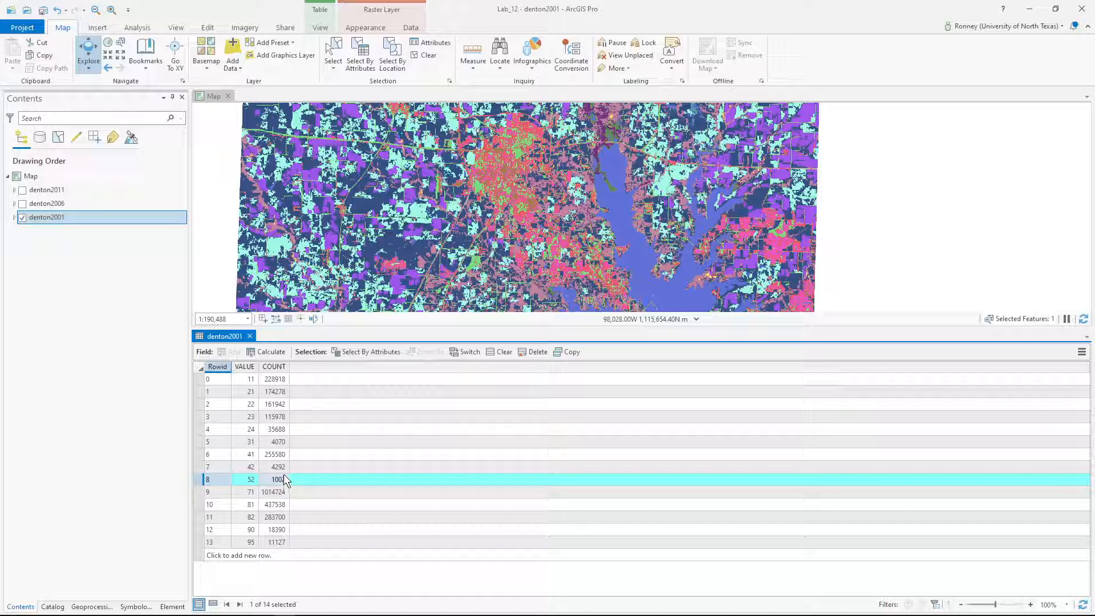
pyautogui.click(16, 609)
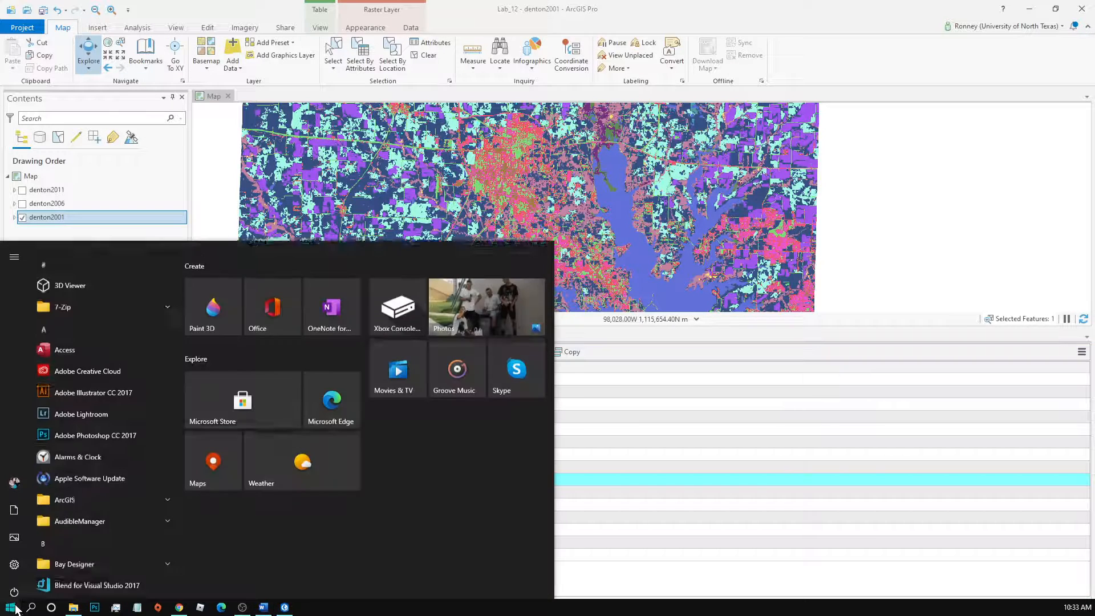
pyautogui.scroll(-5, 85, 484)
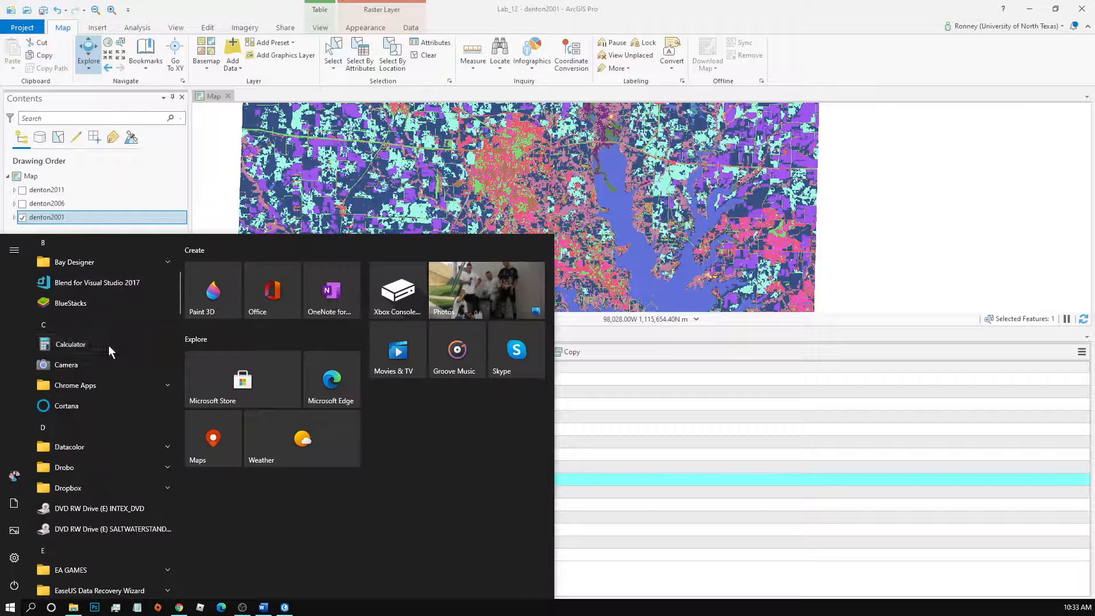
pyautogui.click(109, 344)
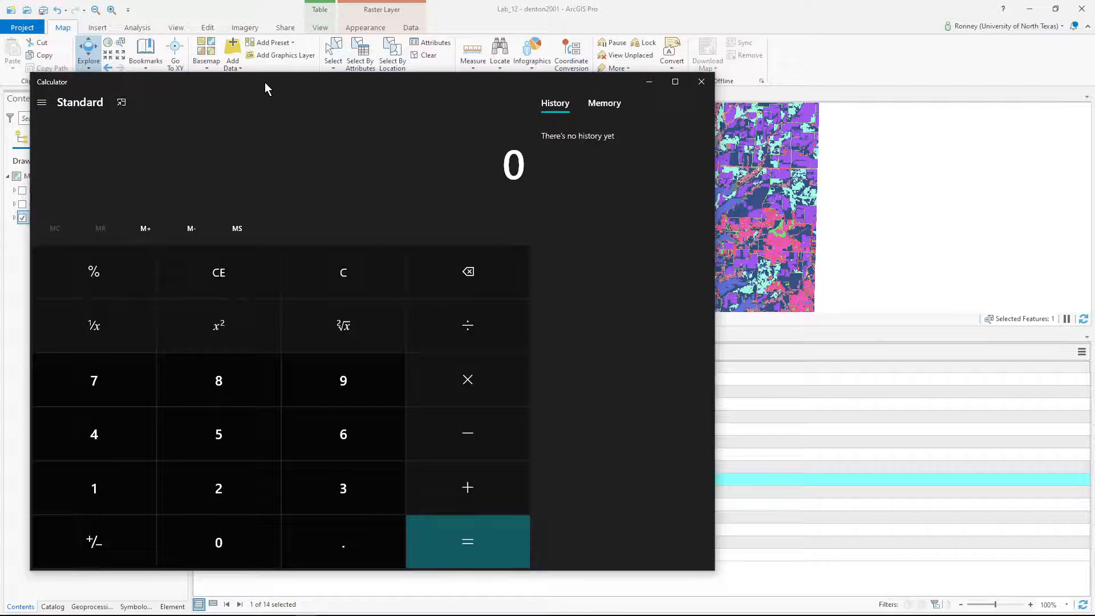
pyautogui.moveTo(264, 82); pyautogui.dragTo(672, 30)
# Calculate the area of the VALUE 52 class as 1002 × 30 × 30
pyautogui.click(513, 439)
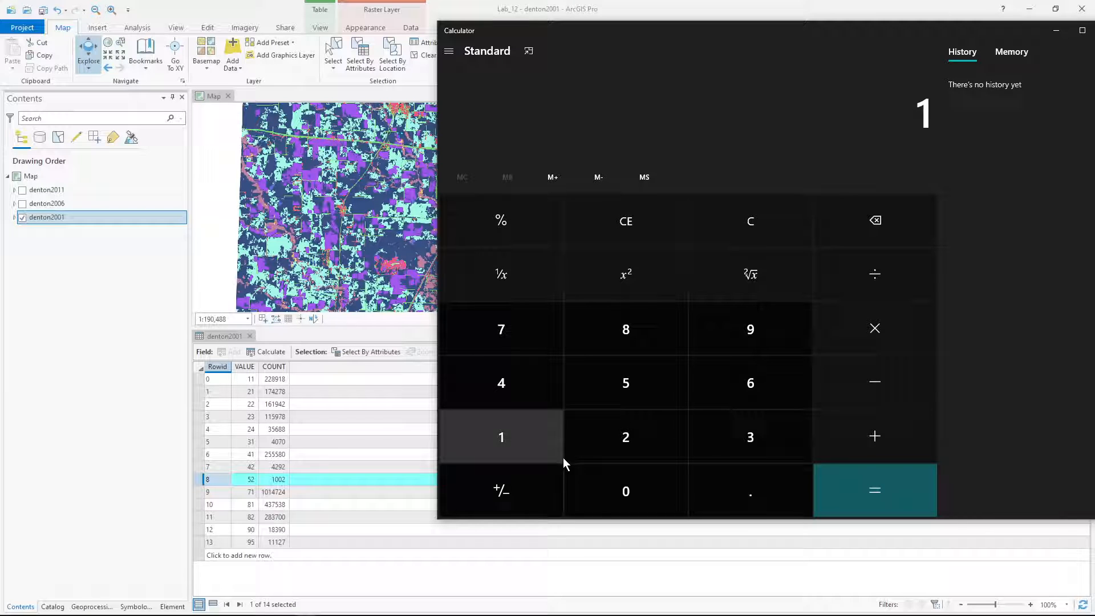
pyautogui.click(595, 497)
pyautogui.click(595, 498)
pyautogui.click(594, 440)
pyautogui.click(843, 336)
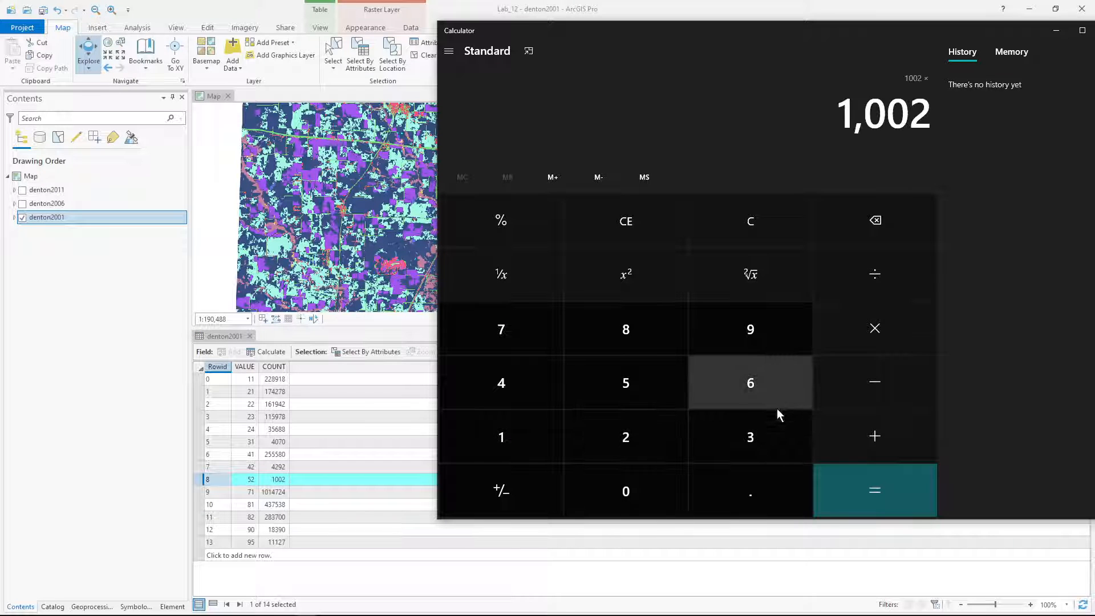
pyautogui.click(764, 433)
pyautogui.click(669, 473)
pyautogui.click(766, 433)
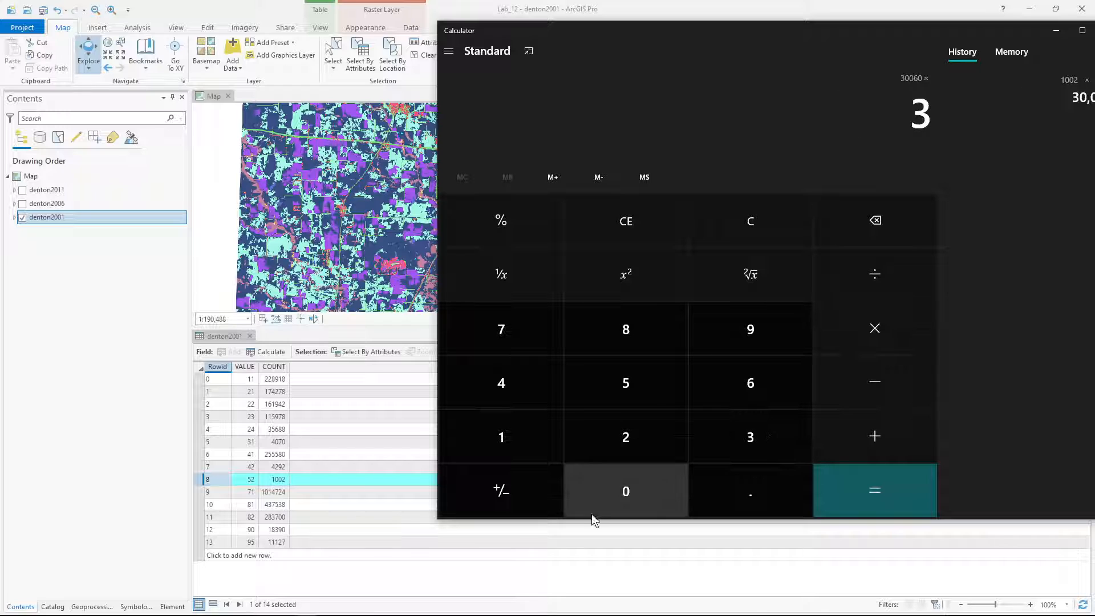
pyautogui.click(672, 491)
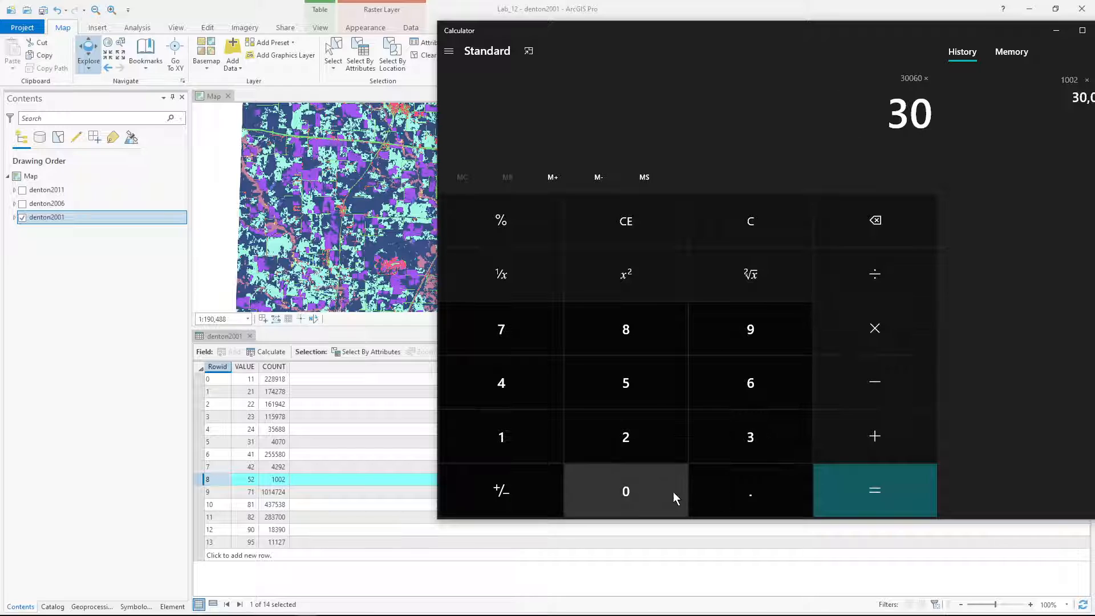
pyautogui.click(866, 491)
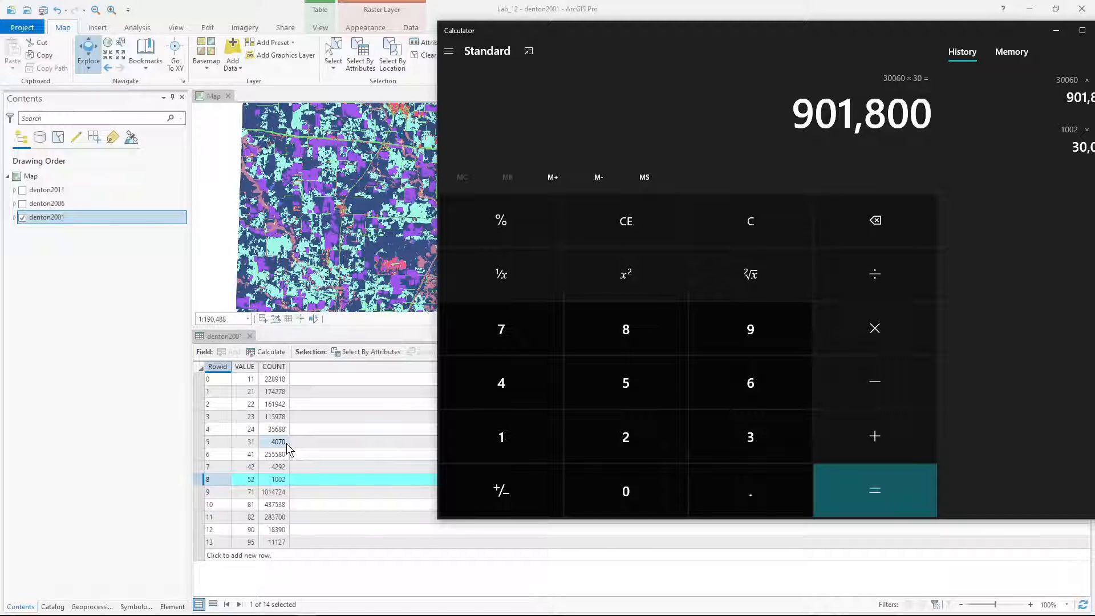
# Calculate the area of the VALUE 31 class by multiplying 30 × 30 by its pixel count of 4070
pyautogui.click(736, 450)
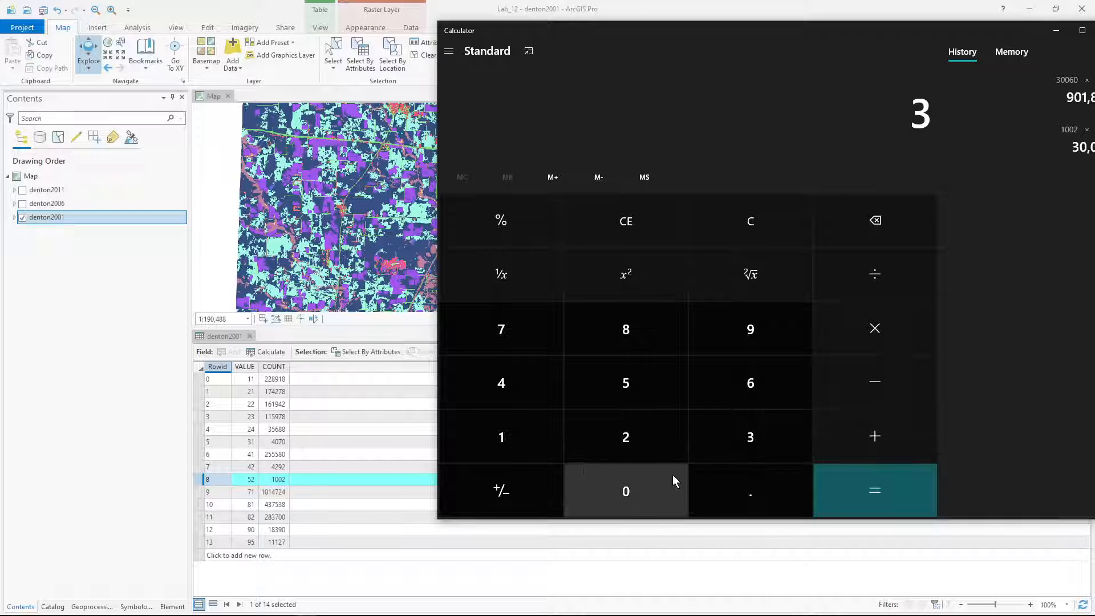
pyautogui.click(652, 473)
pyautogui.click(912, 323)
pyautogui.click(716, 440)
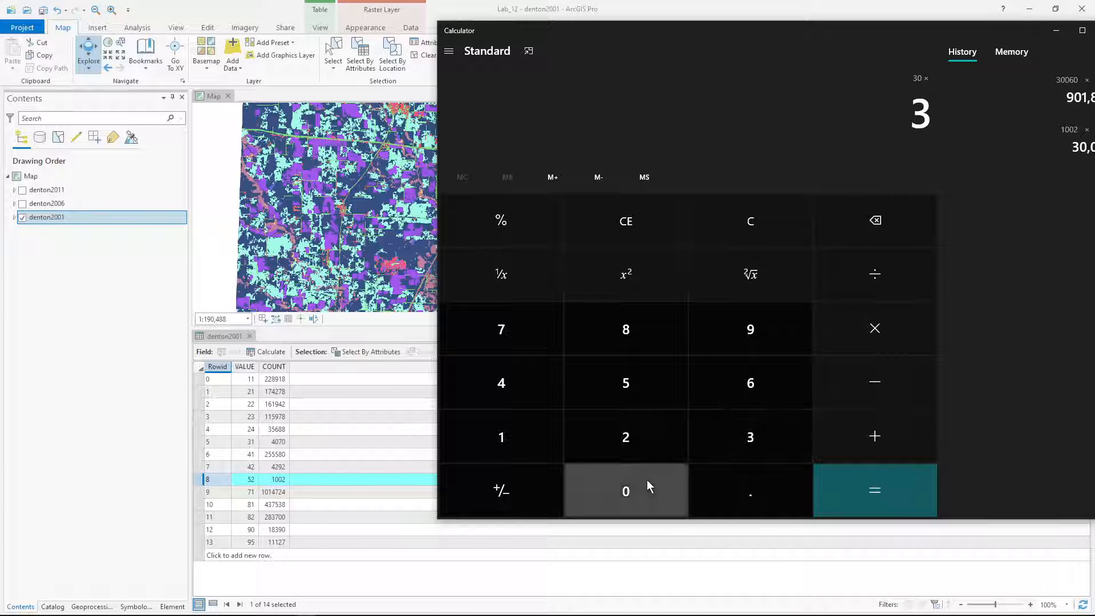
pyautogui.click(646, 480)
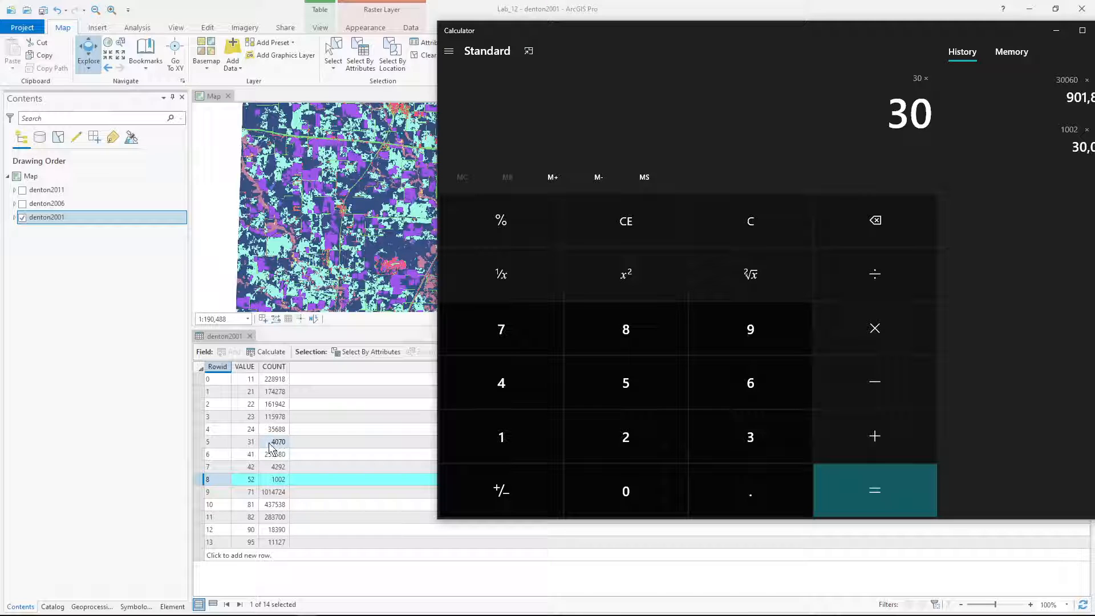
pyautogui.click(890, 334)
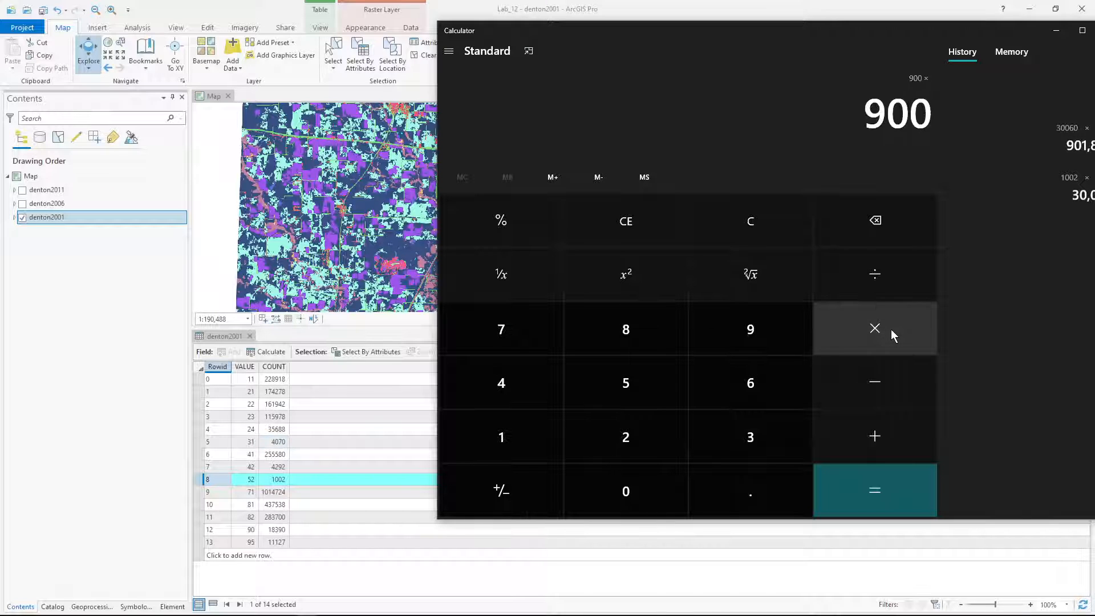
pyautogui.click(516, 384)
pyautogui.click(607, 496)
pyautogui.click(501, 329)
pyautogui.click(621, 490)
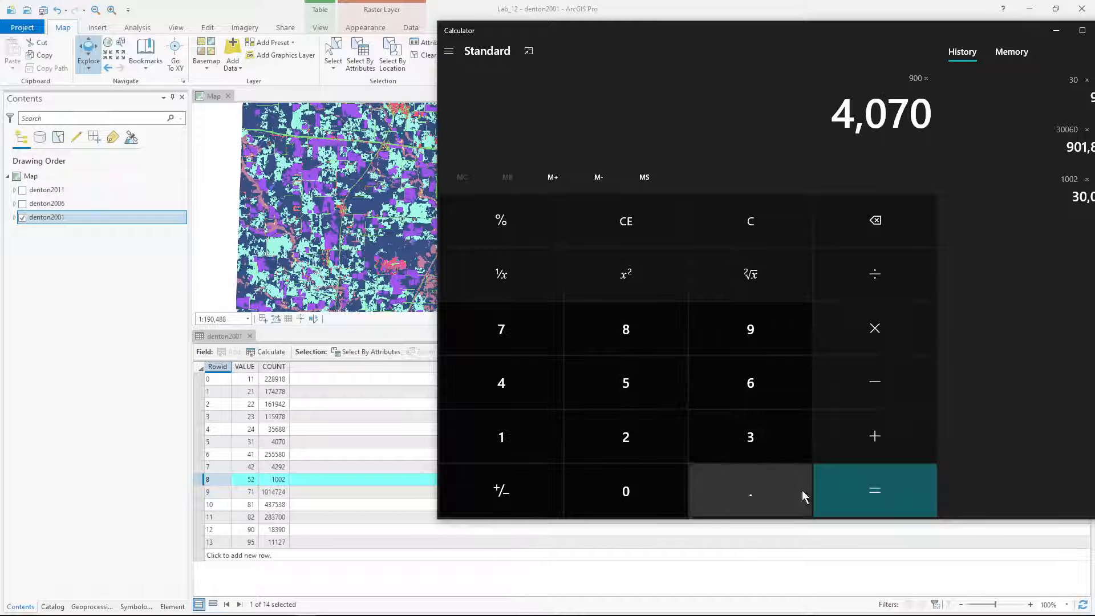
pyautogui.click(863, 490)
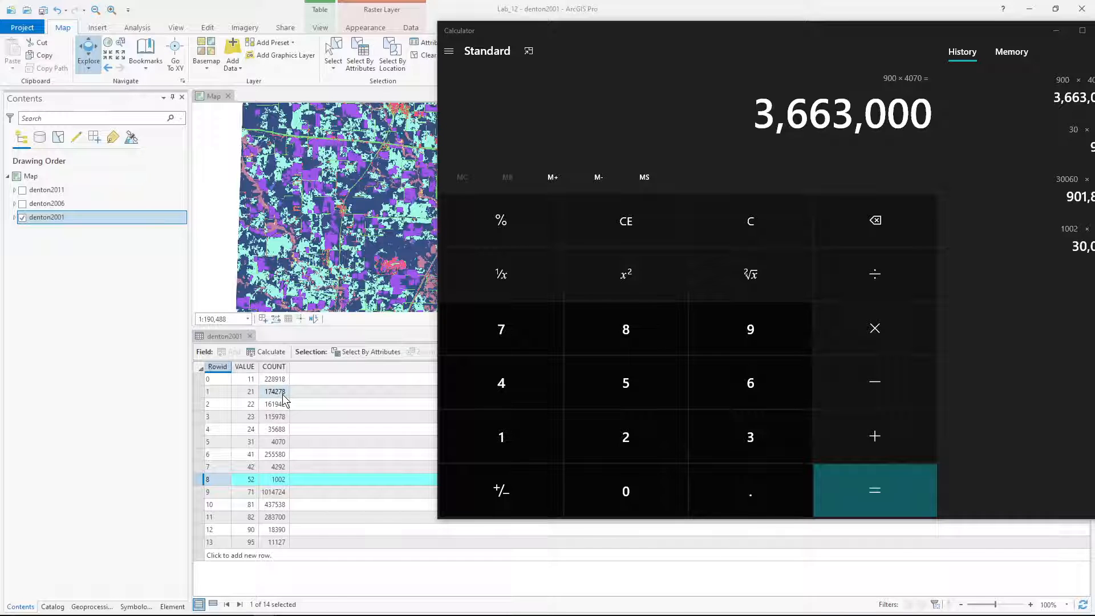
# Select the VALUE 22 record in the denton2001 table and switch back to Calculator
pyautogui.click(200, 404)
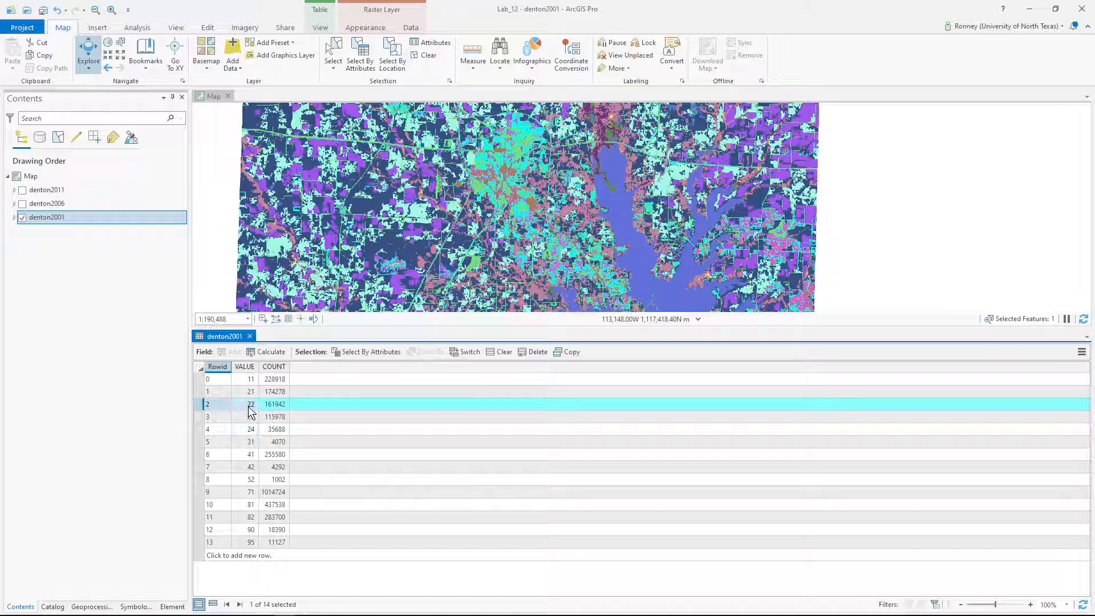
pyautogui.moveTo(221, 614)
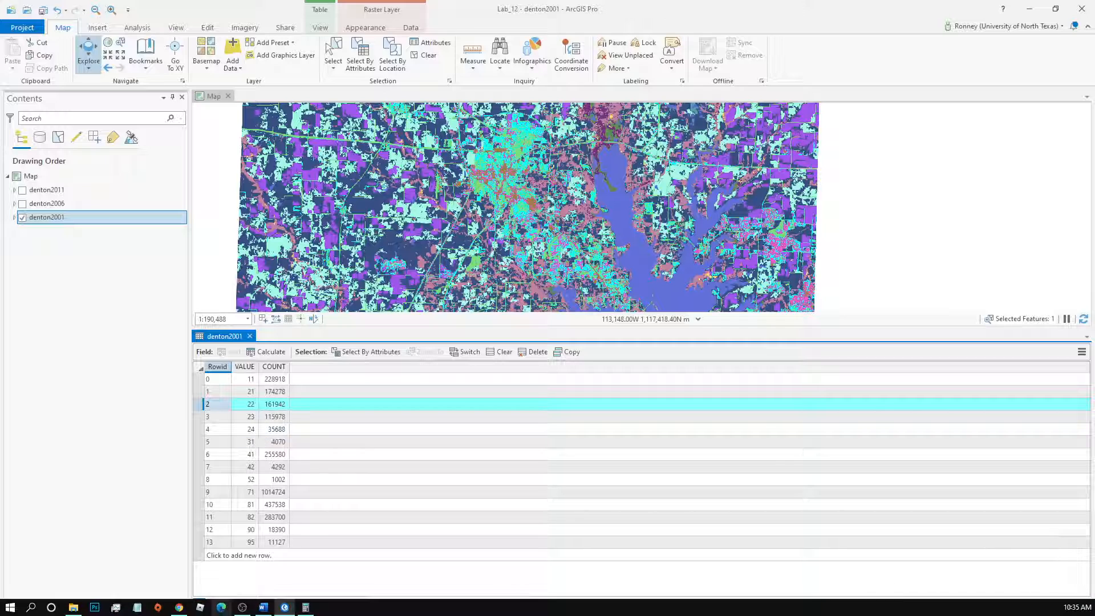
pyautogui.click(306, 608)
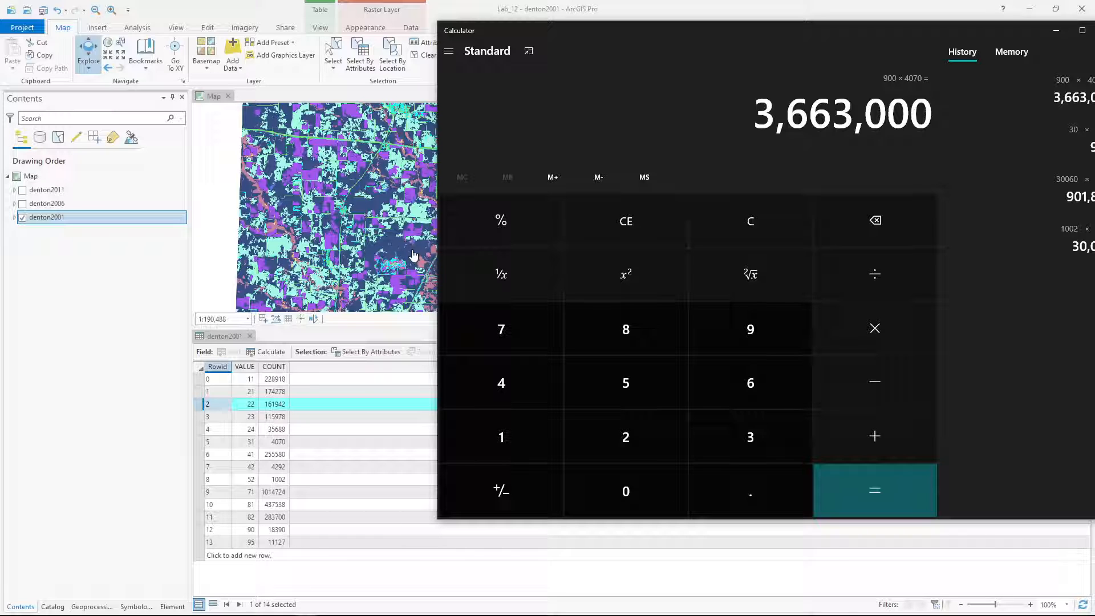
# Calculate the area of the VALUE 22 class by multiplying 30 × 30 by its pixel count of 161942
pyautogui.click(722, 436)
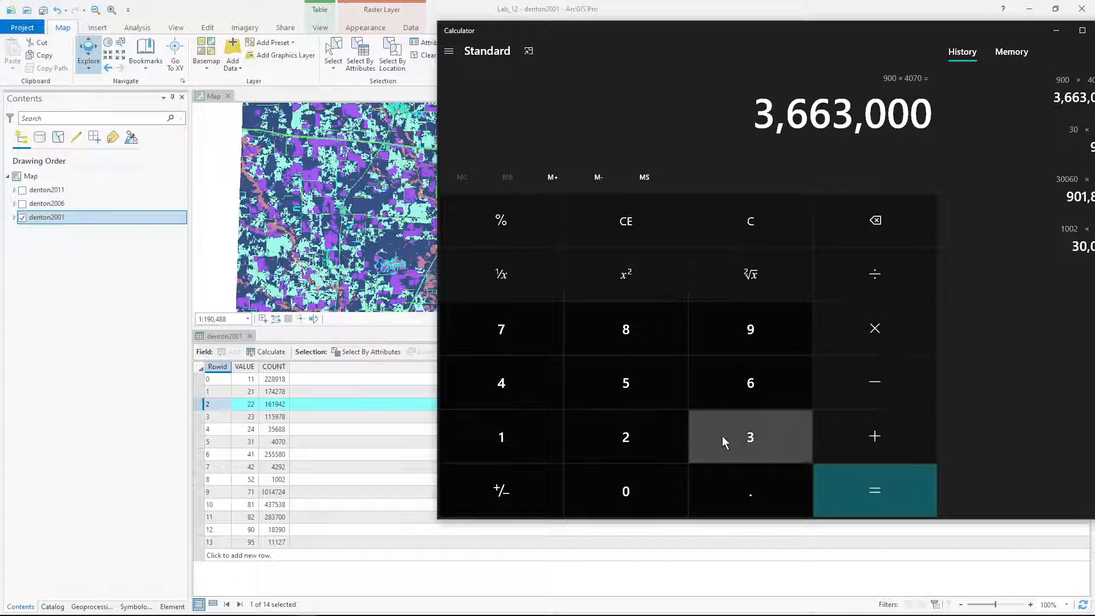
pyautogui.click(643, 495)
pyautogui.click(843, 333)
pyautogui.click(767, 425)
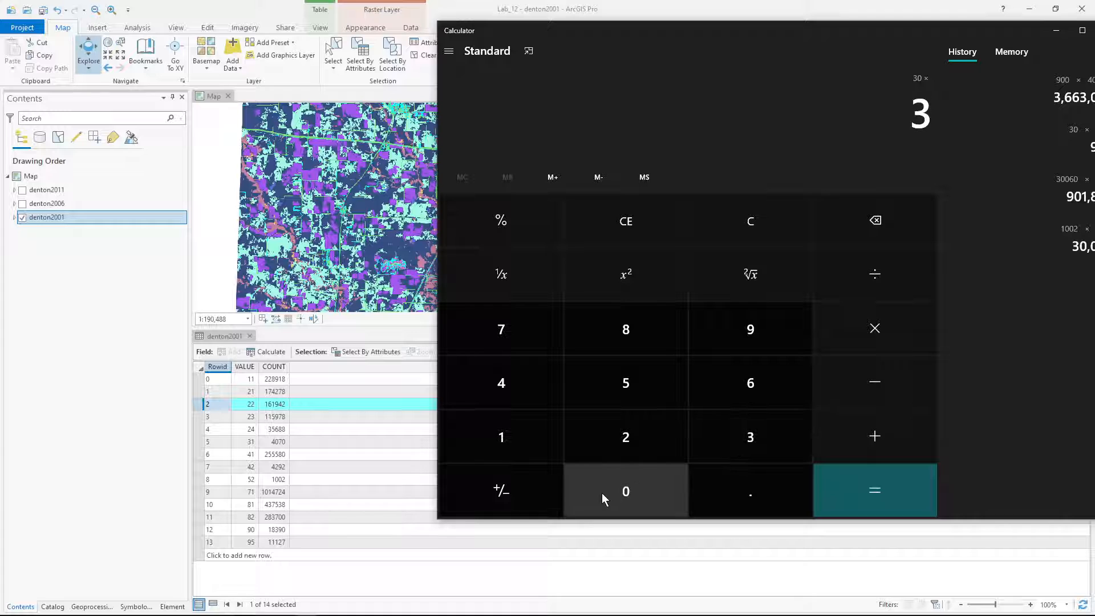
pyautogui.click(603, 497)
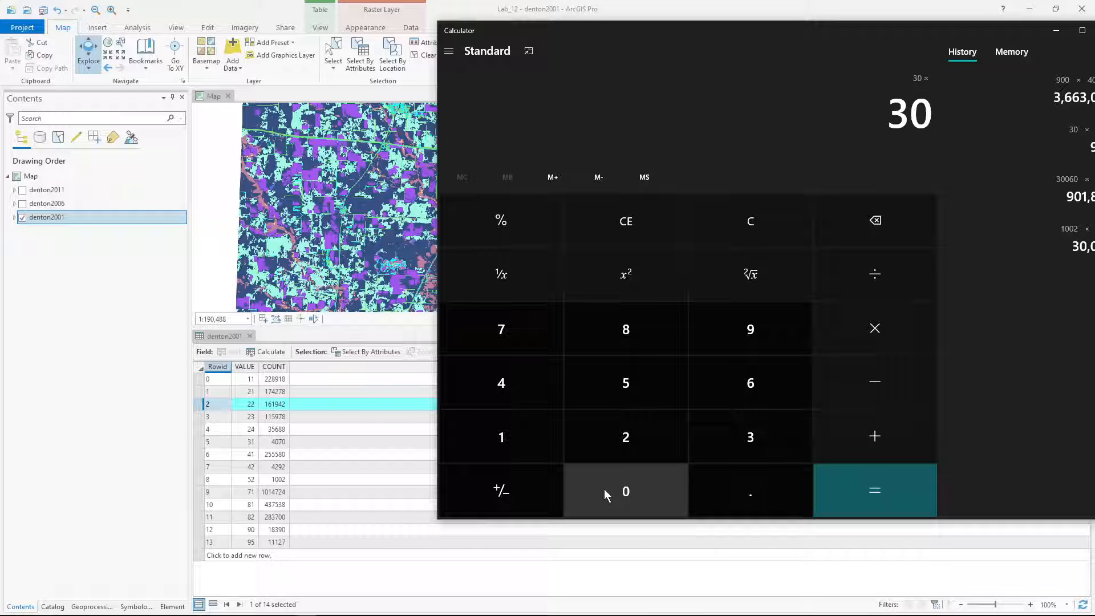
pyautogui.click(867, 326)
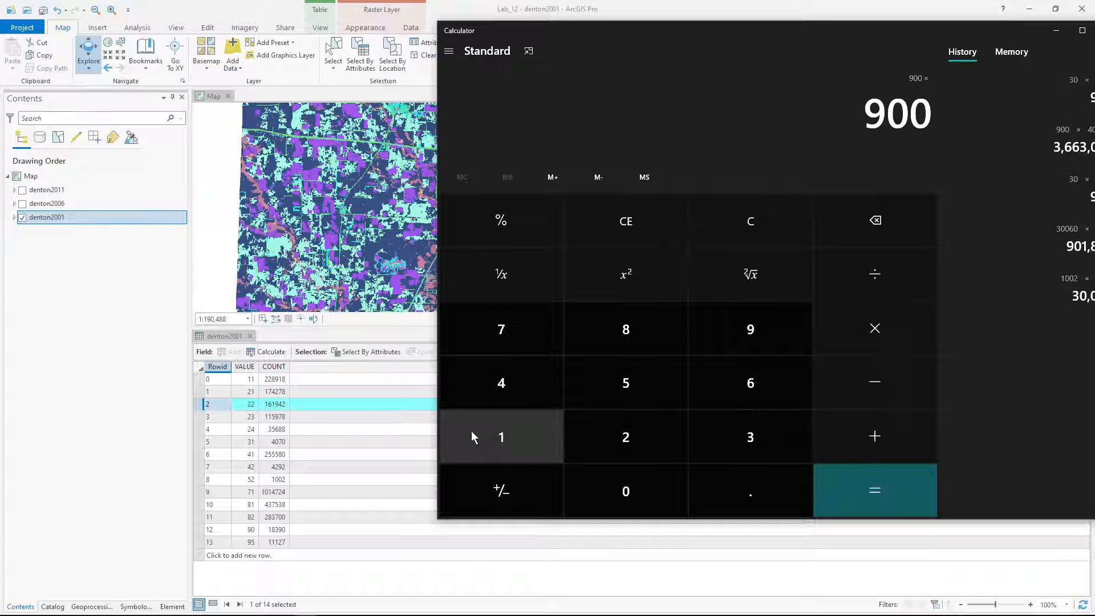
pyautogui.click(484, 439)
pyautogui.click(700, 384)
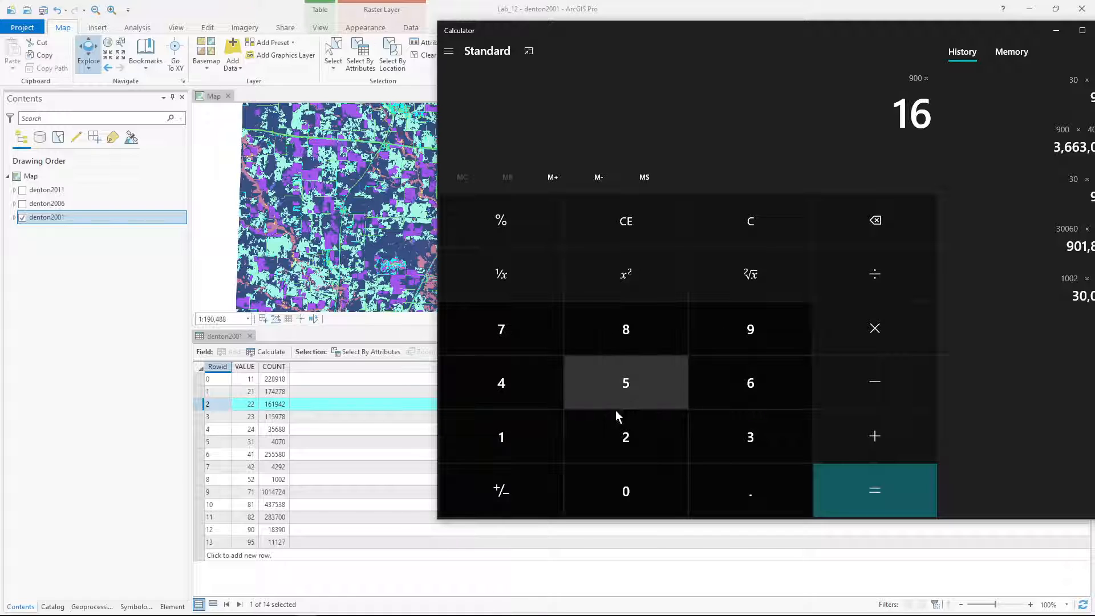
pyautogui.click(476, 436)
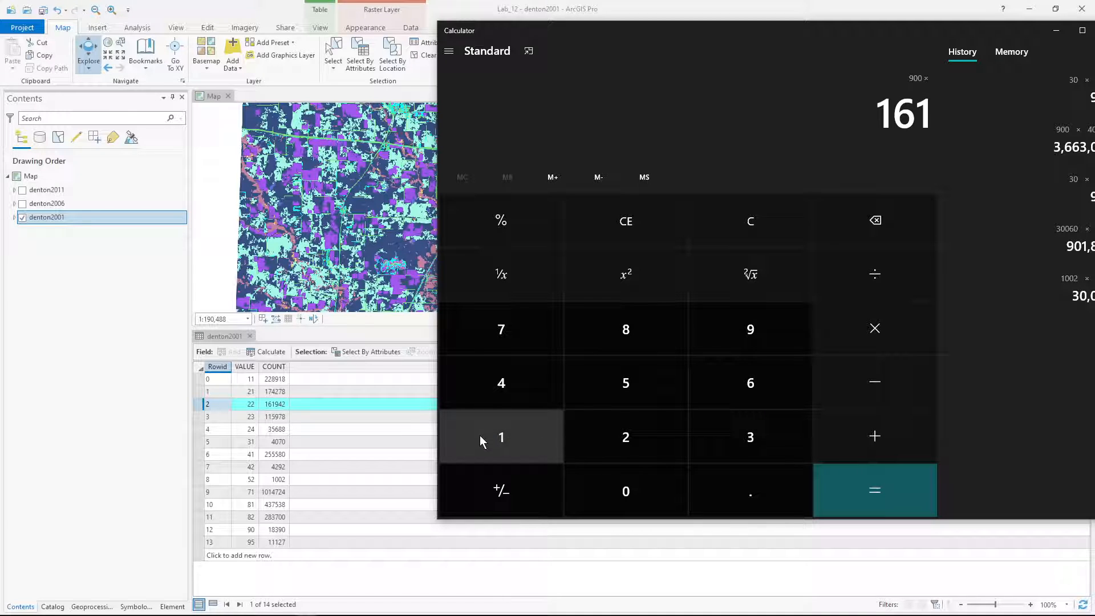
pyautogui.click(725, 328)
pyautogui.click(533, 392)
pyautogui.click(646, 440)
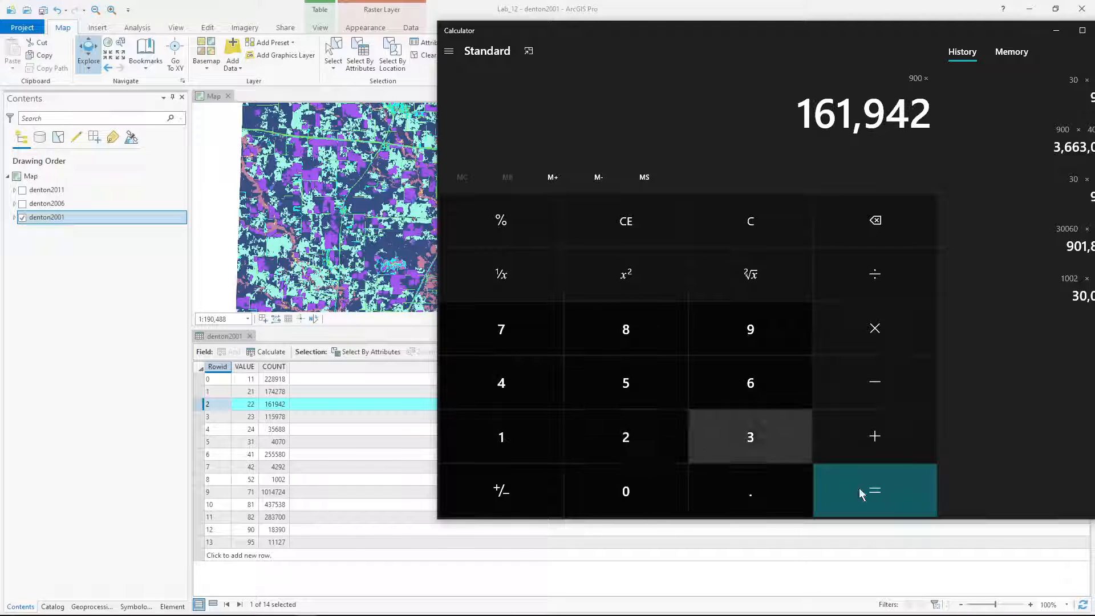
pyautogui.click(881, 494)
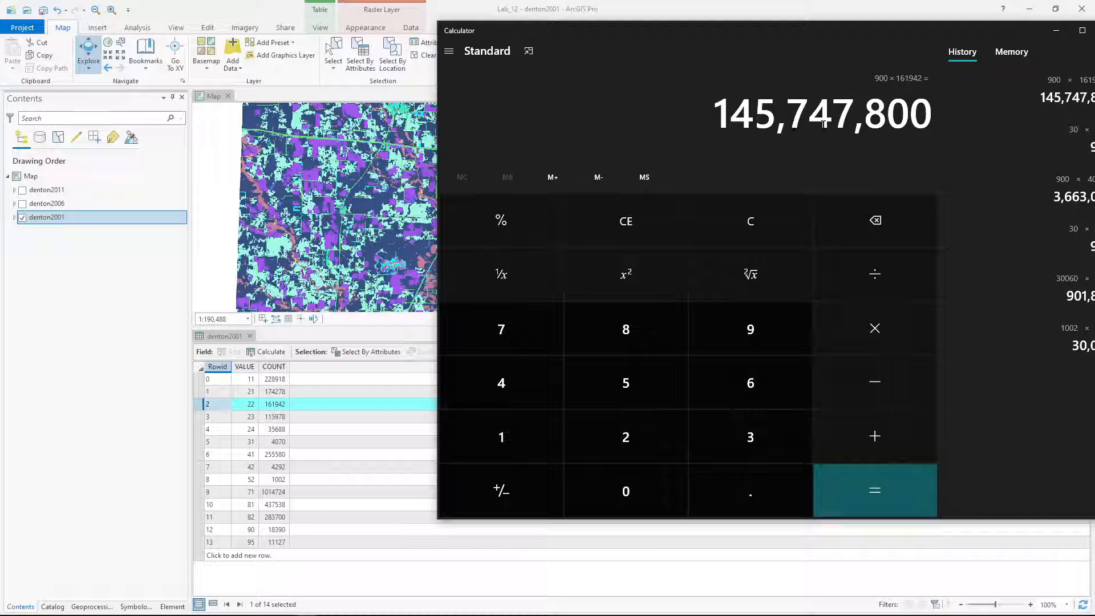
# Close Calculator and the denton2001 attribute table to return to the full map
pyautogui.moveTo(853, 38); pyautogui.dragTo(734, 43)
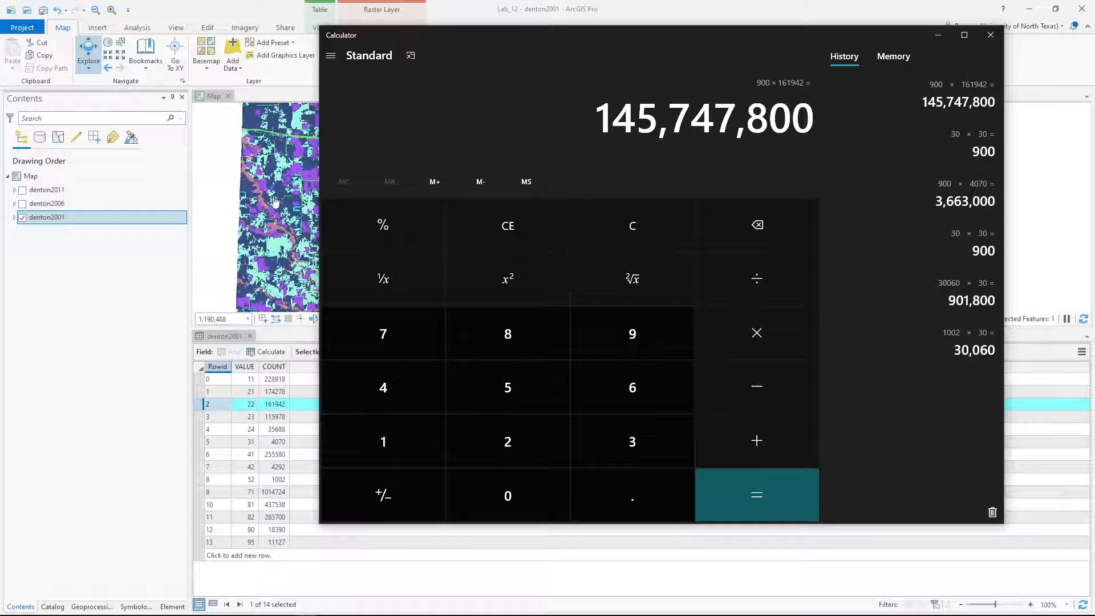
pyautogui.click(286, 6)
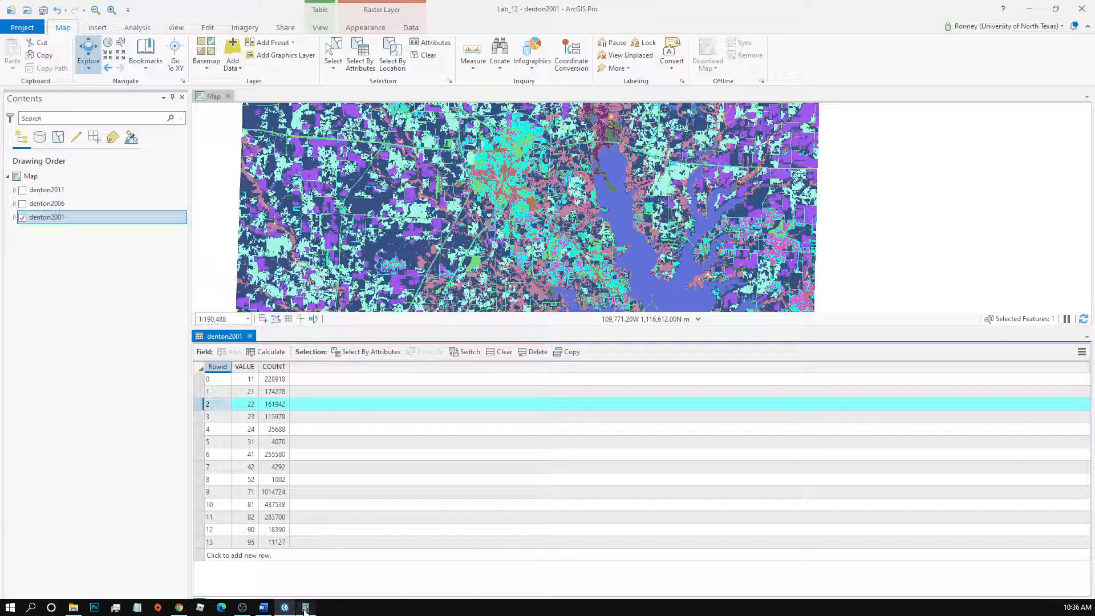
pyautogui.click(306, 606)
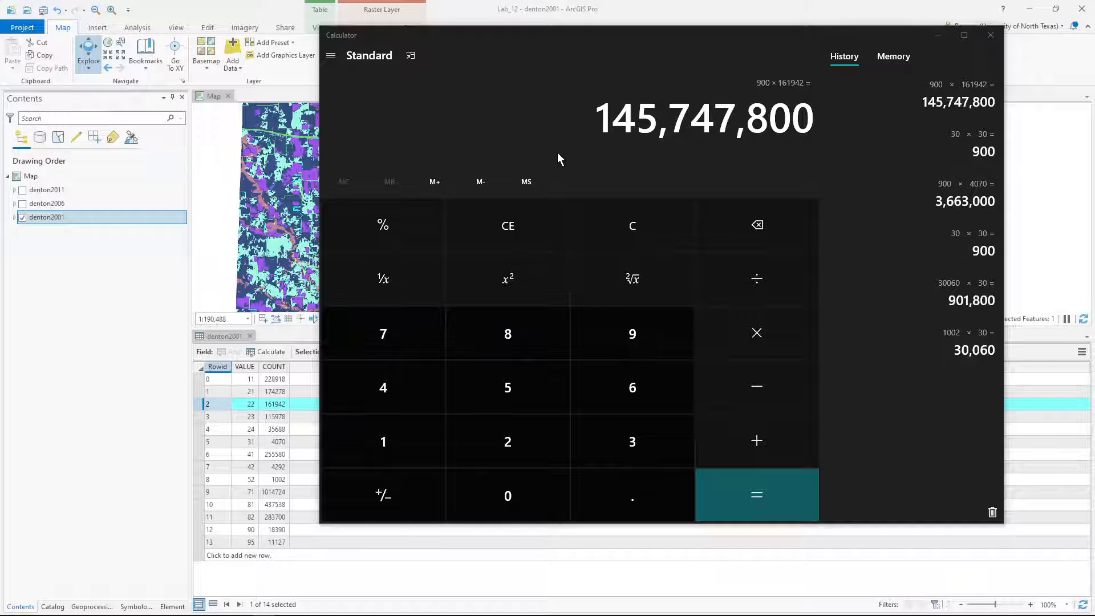
pyautogui.click(989, 34)
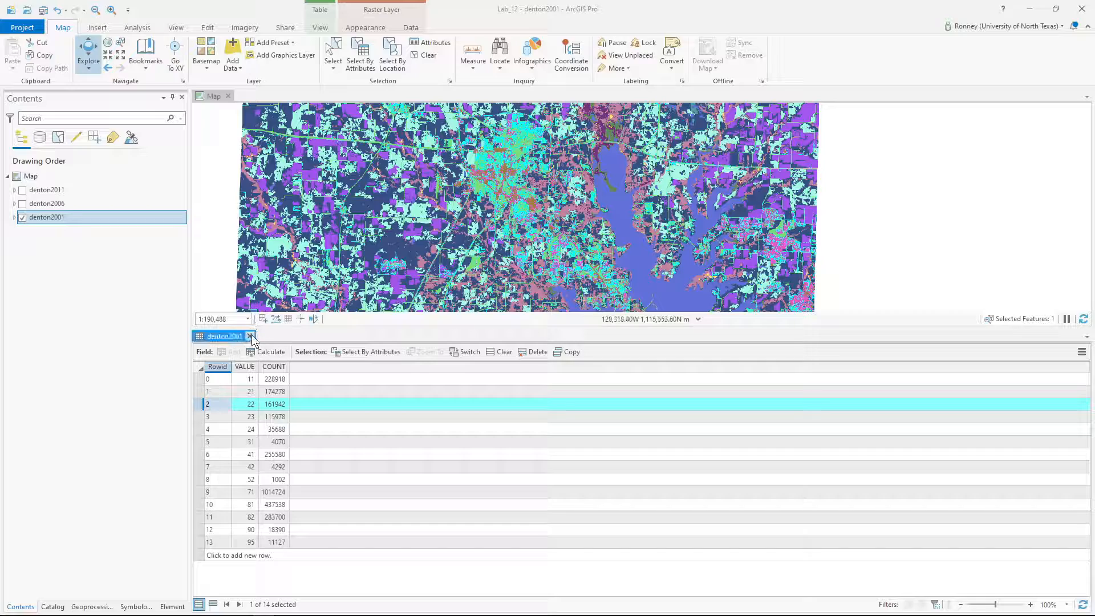
pyautogui.click(250, 336)
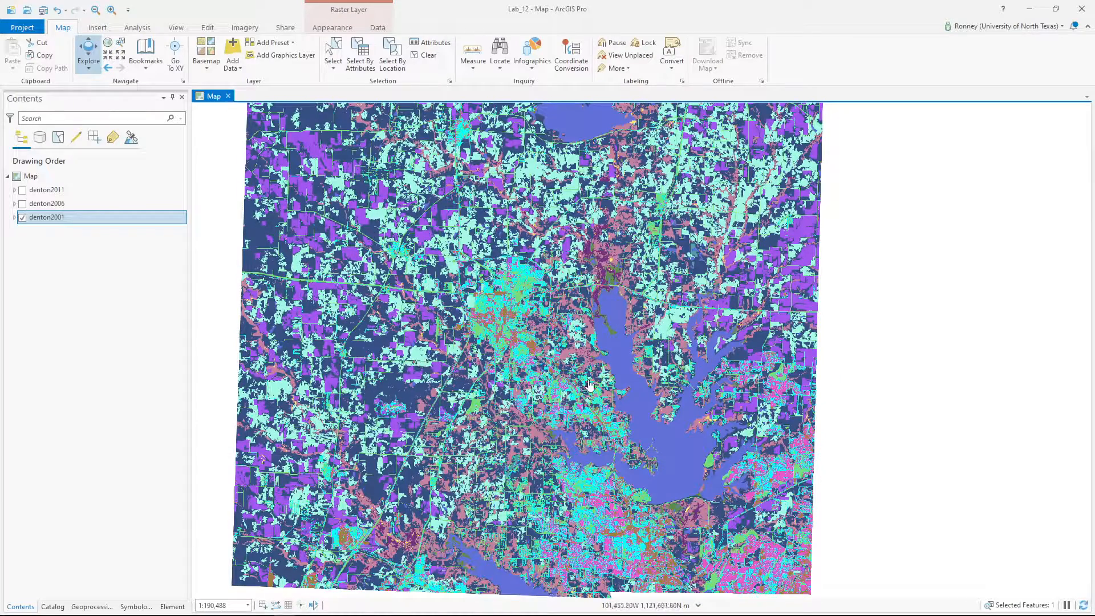
# Clear the current land cover class selection on the map, with the whole denton2001 raster in view
pyautogui.click(864, 322)
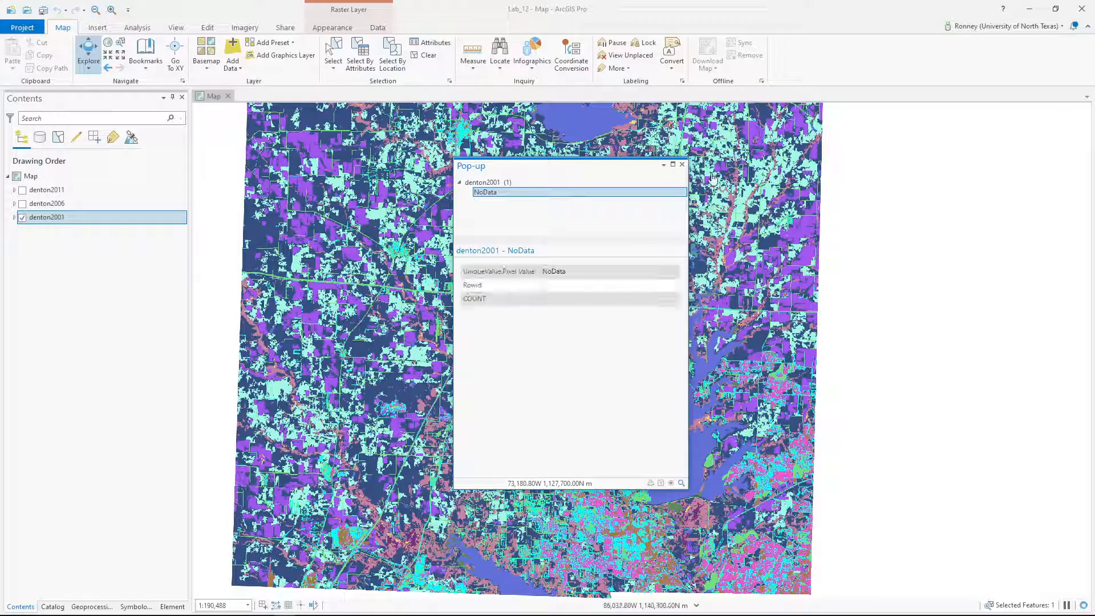
pyautogui.click(685, 162)
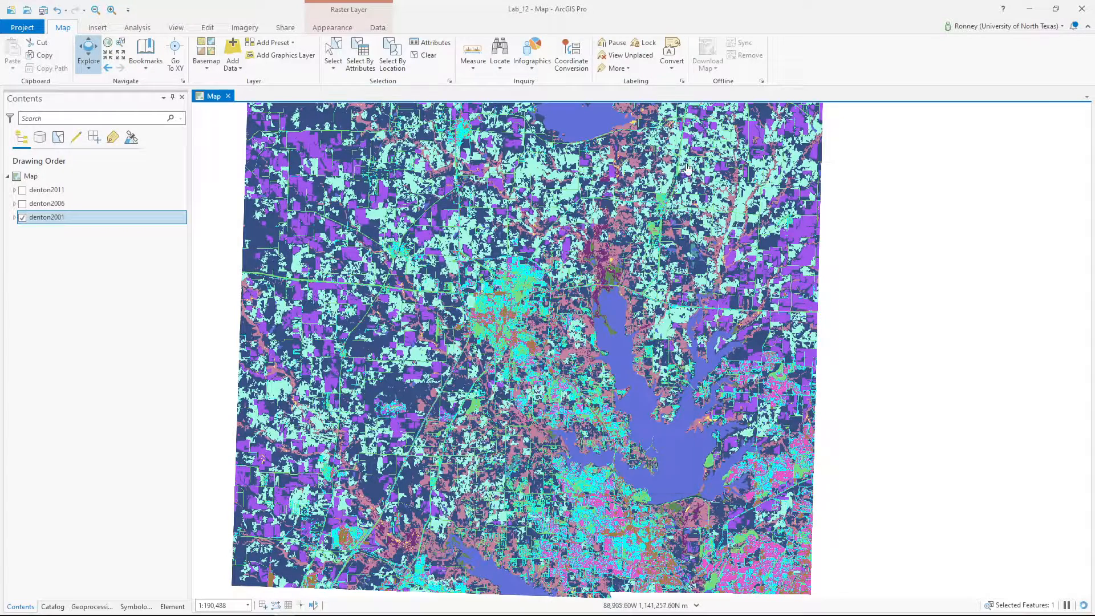
pyautogui.click(414, 54)
pyautogui.scroll(-1, 598, 407)
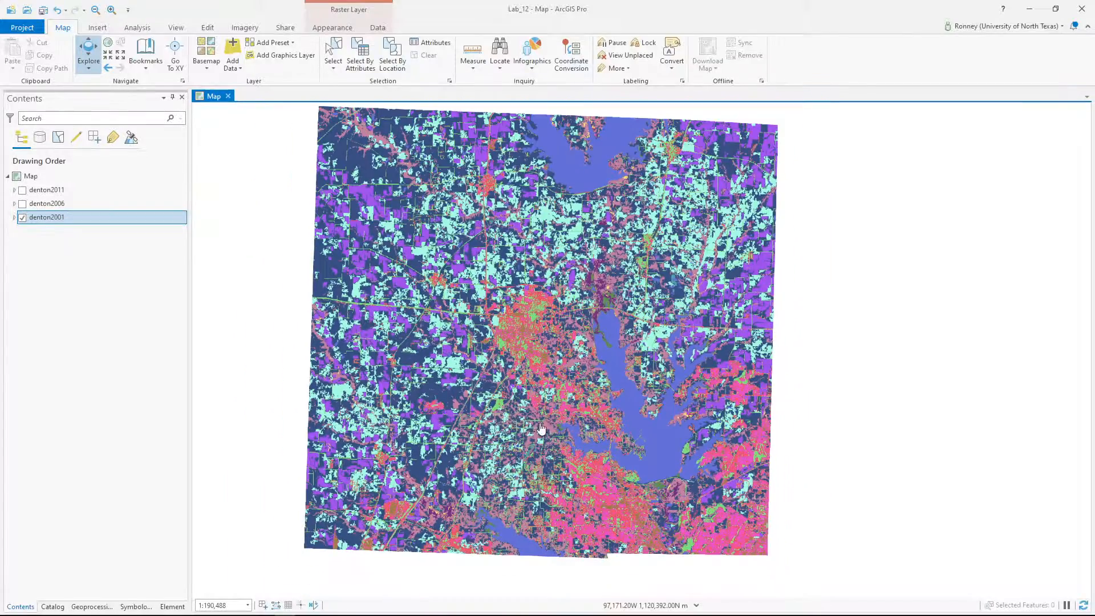
pyautogui.scroll(-1, 504, 405)
pyautogui.moveTo(505, 400); pyautogui.dragTo(526, 397)
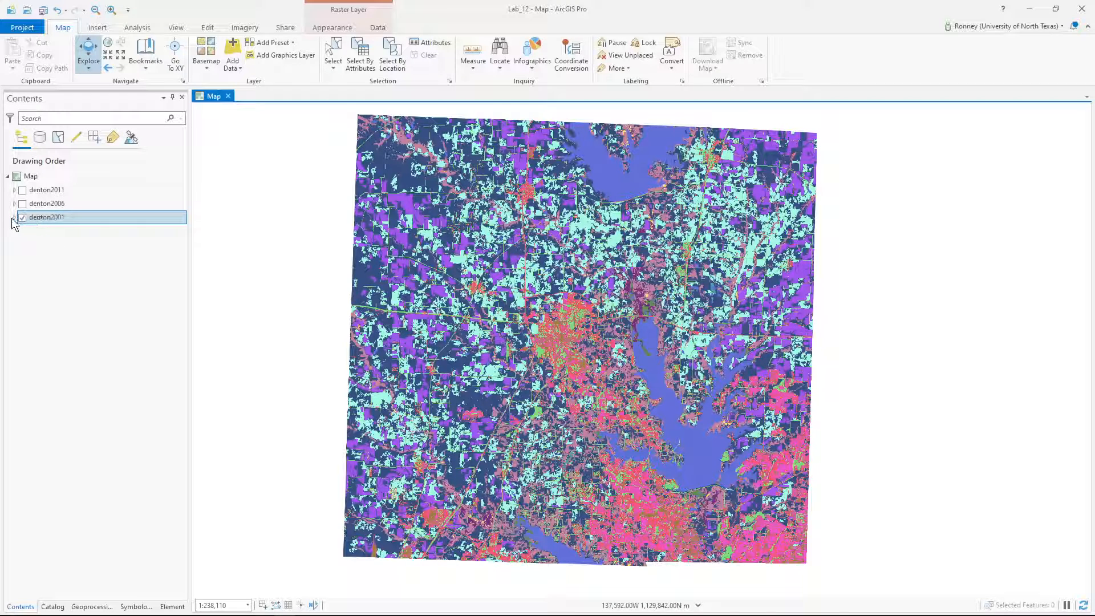
# Turn on the denton2006 layer and open the attribute tables of both denton2001 and denton2006
pyautogui.click(22, 203)
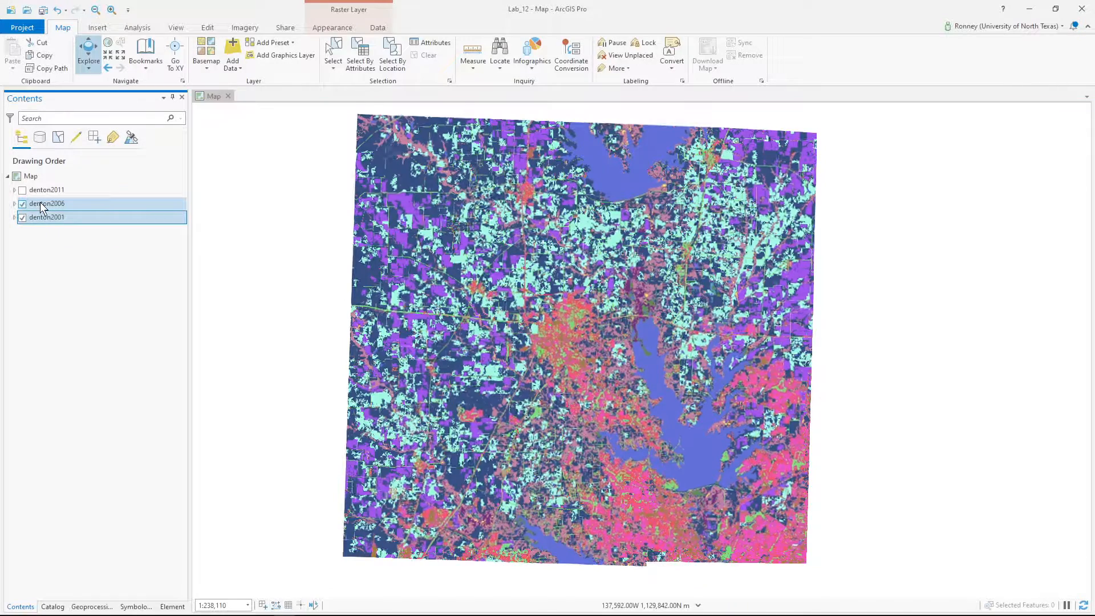
pyautogui.rightClick(40, 201)
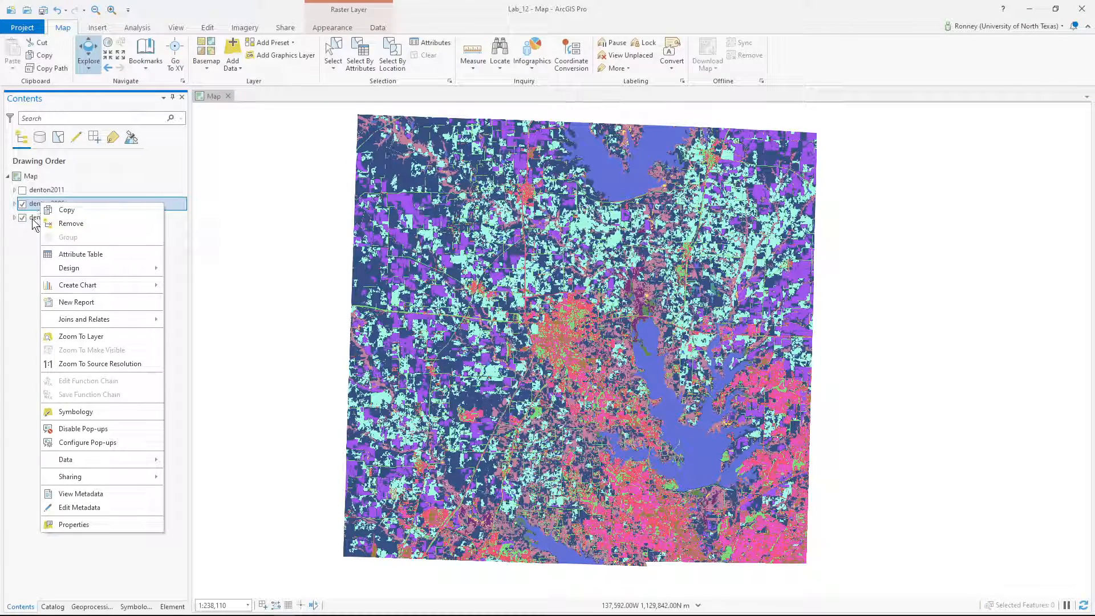
pyautogui.click(32, 218)
pyautogui.rightClick(32, 218)
pyautogui.click(53, 271)
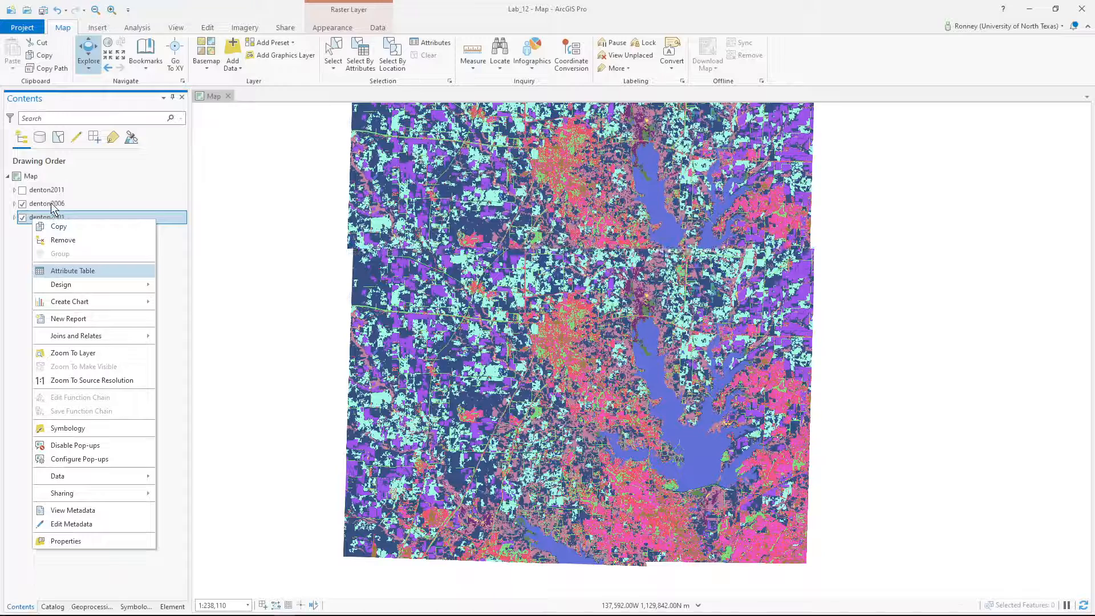
pyautogui.rightClick(49, 204)
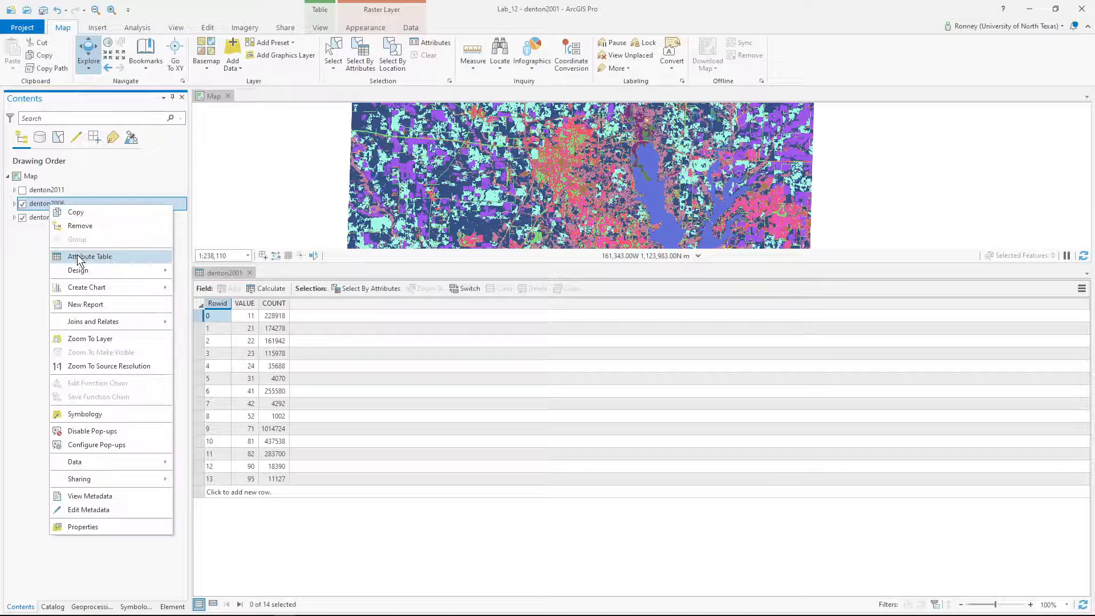
pyautogui.click(77, 255)
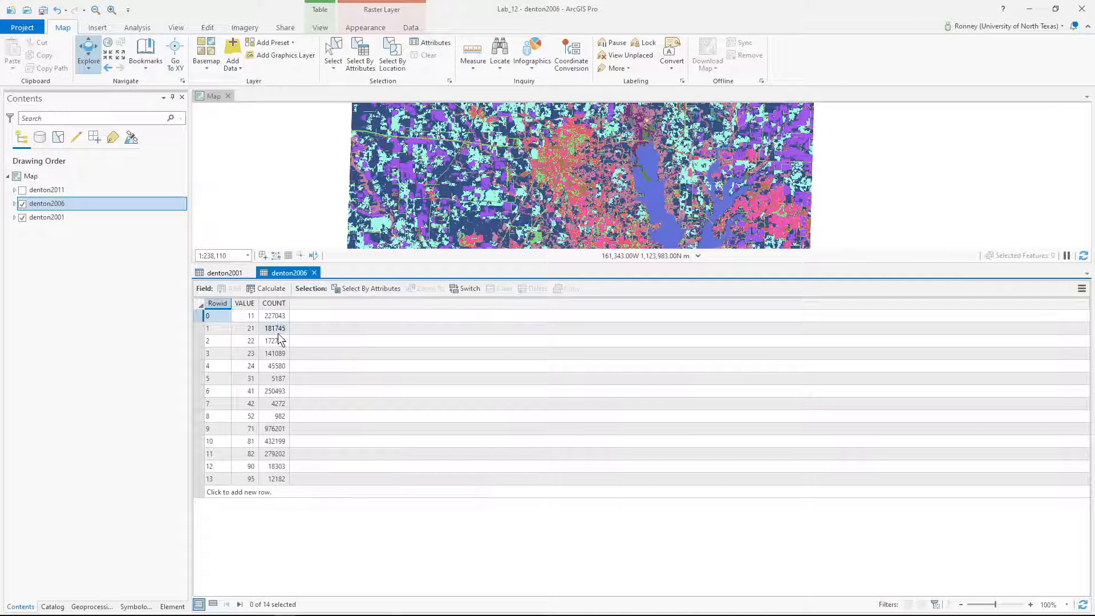
# Select the VALUE 52 record in the denton2006 table and compare its pixel count with the same class in denton2001
pyautogui.click(200, 377)
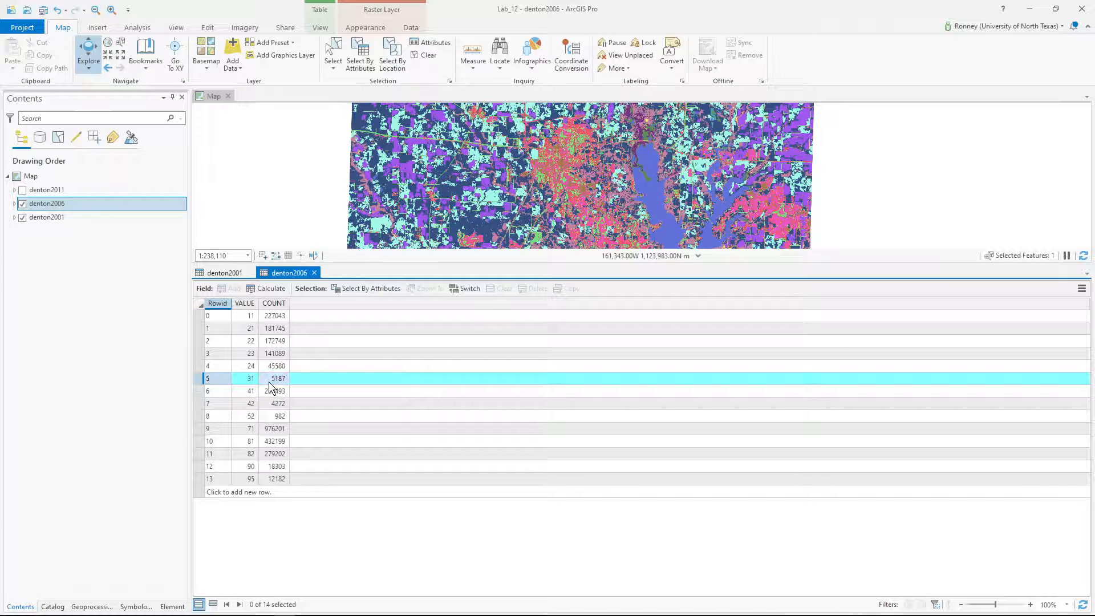
pyautogui.click(199, 416)
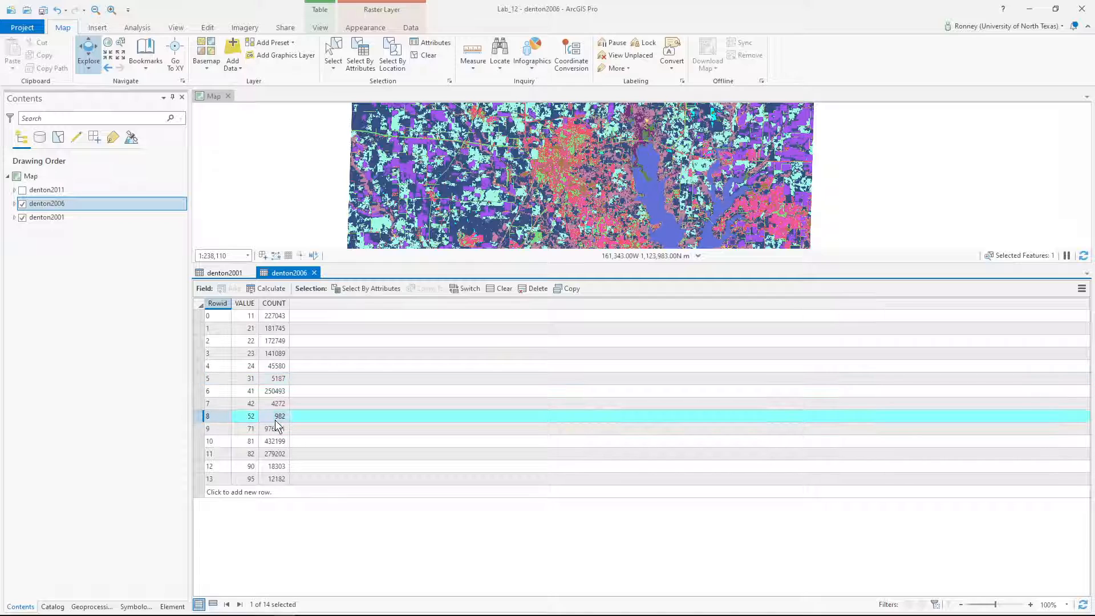
pyautogui.click(232, 271)
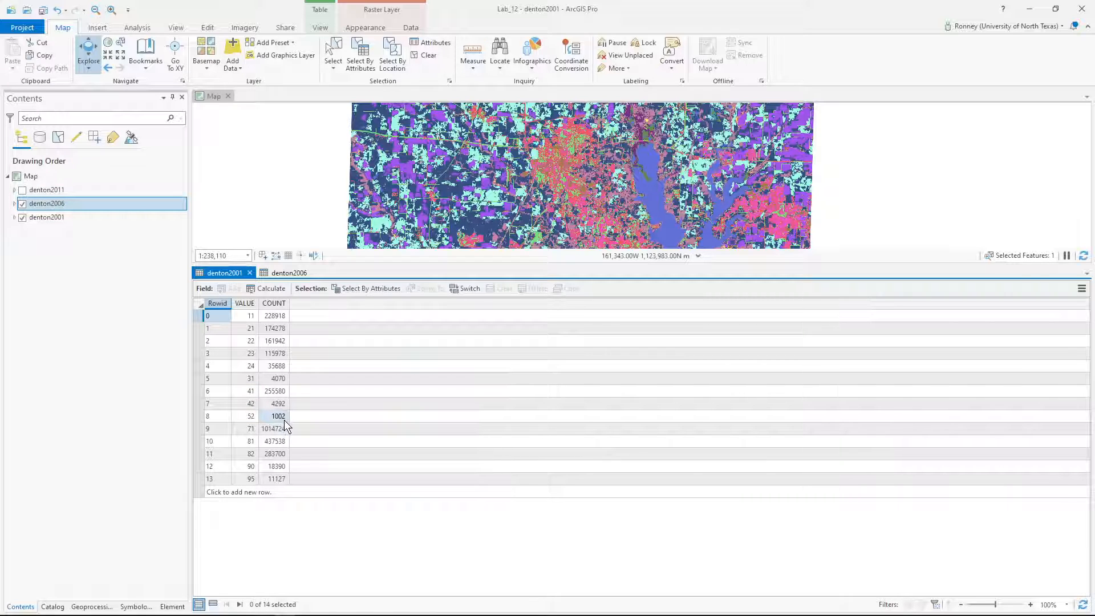
pyautogui.click(280, 271)
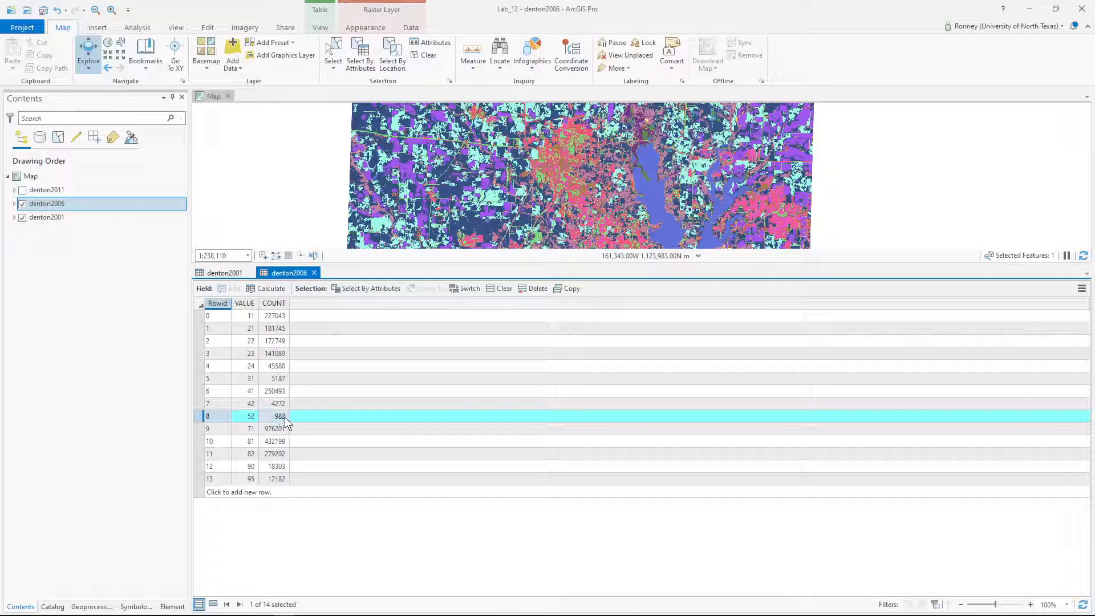
pyautogui.click(228, 273)
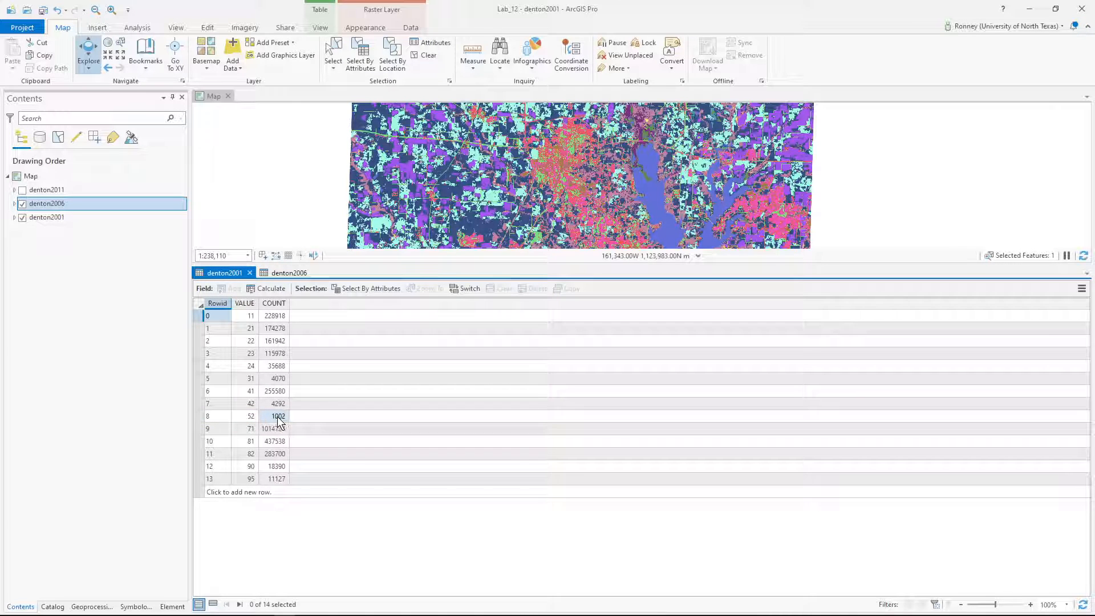
pyautogui.click(285, 272)
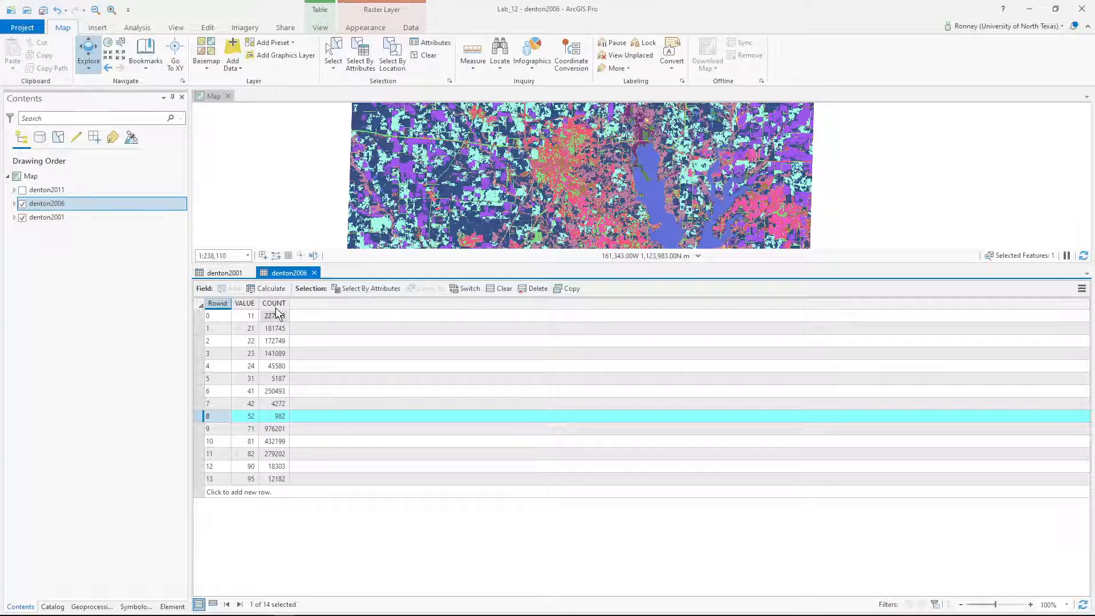
# Compare the COUNT columns of the denton2001 and denton2006 tables, including VALUE 95, and select the VALUE 22 record in denton2006
pyautogui.click(241, 272)
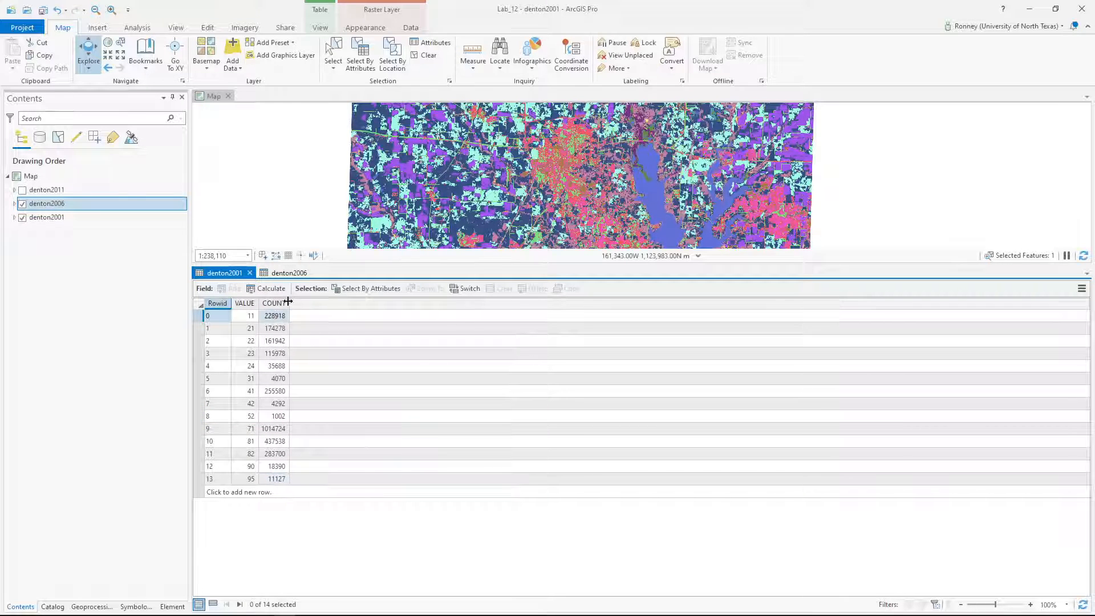
pyautogui.click(289, 273)
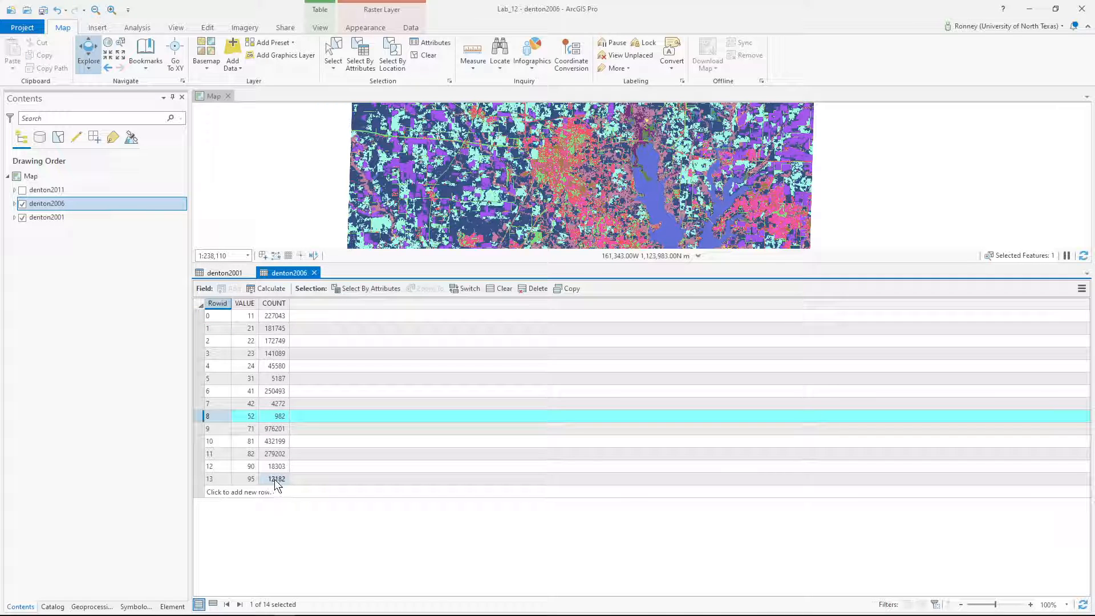
pyautogui.click(236, 274)
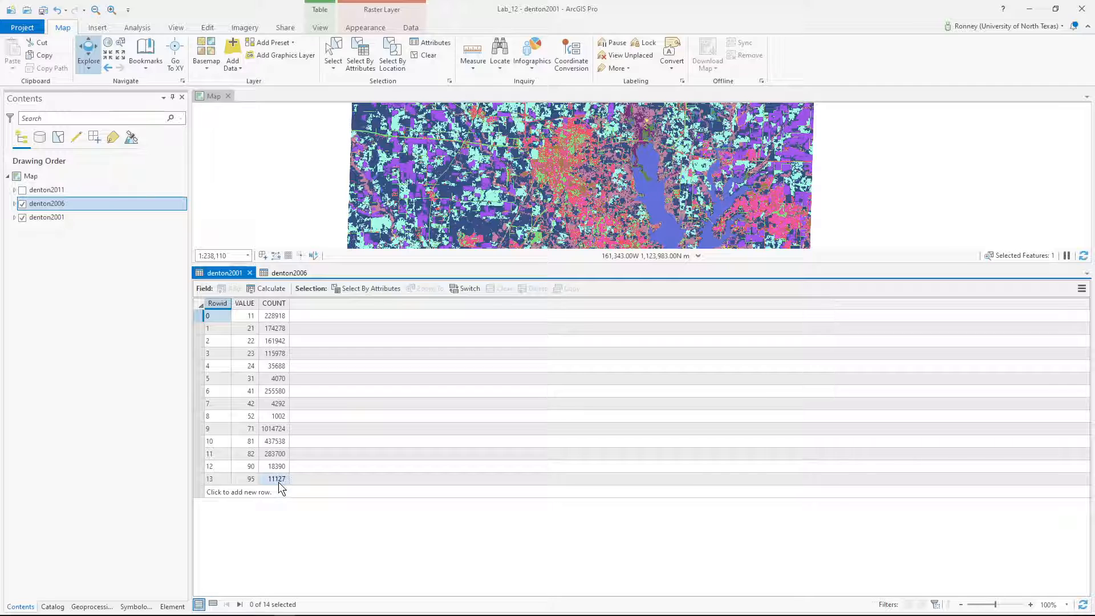
pyautogui.click(286, 272)
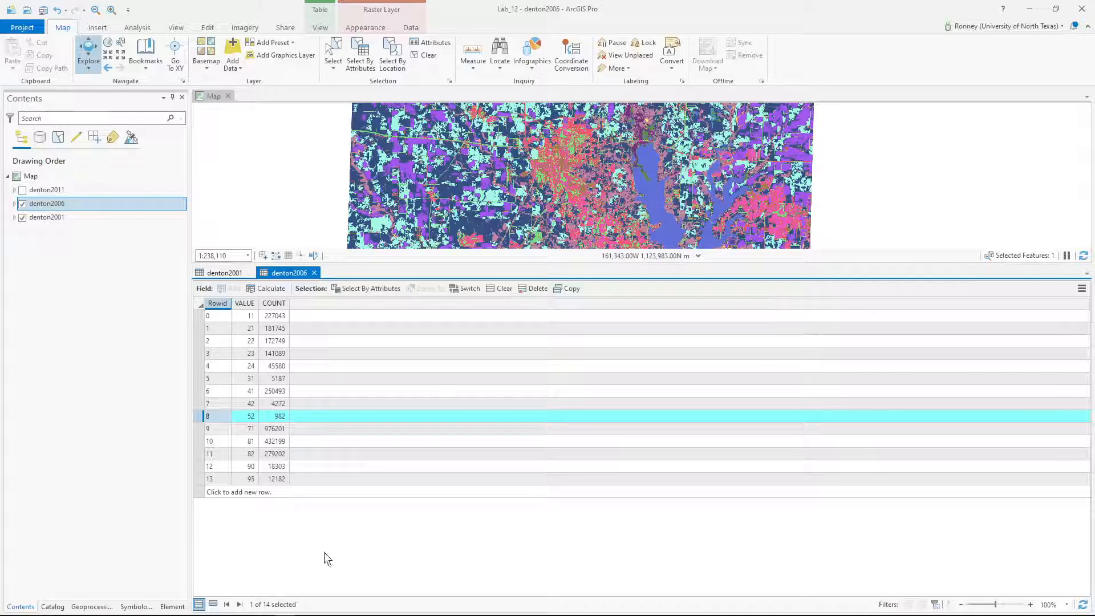
pyautogui.click(229, 272)
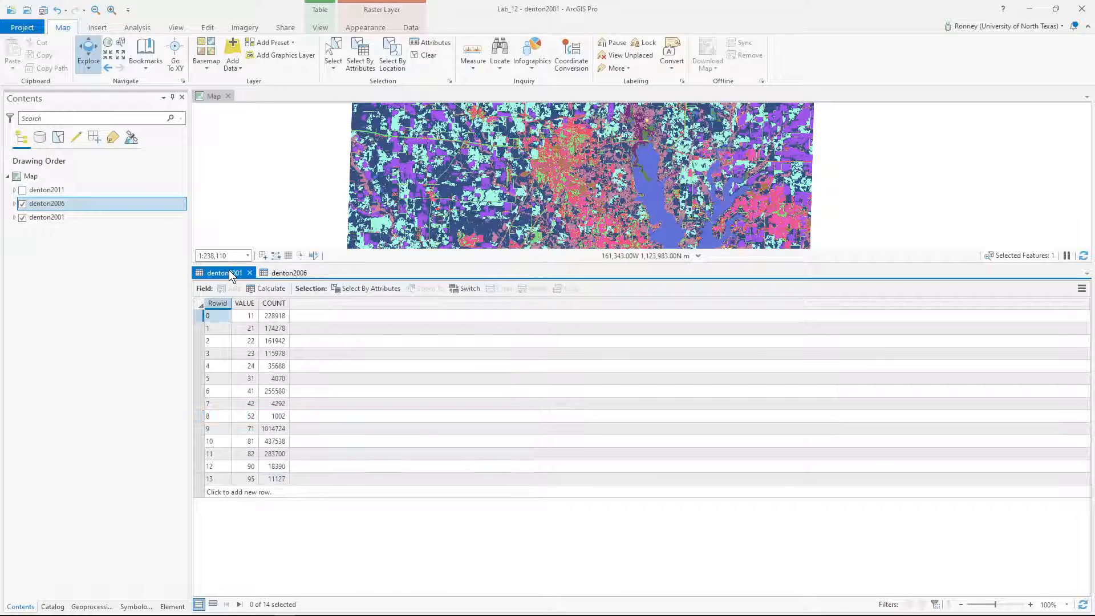
pyautogui.click(273, 271)
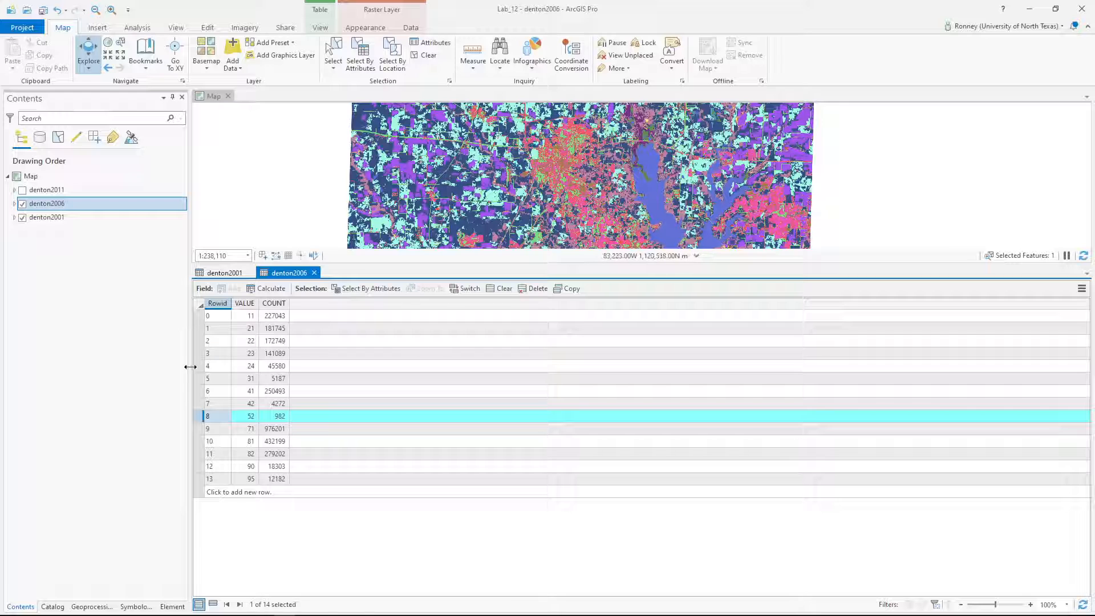
pyautogui.click(205, 341)
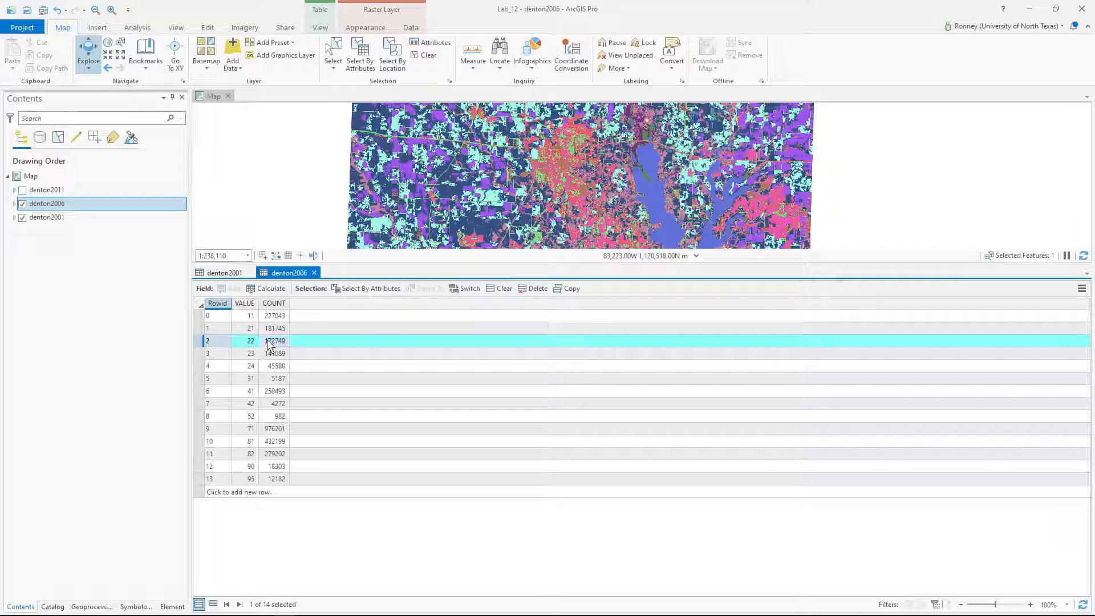
# Select the VALUE 22 record in the denton2001 table and compare its pixel count with the same class in denton2006
pyautogui.click(231, 277)
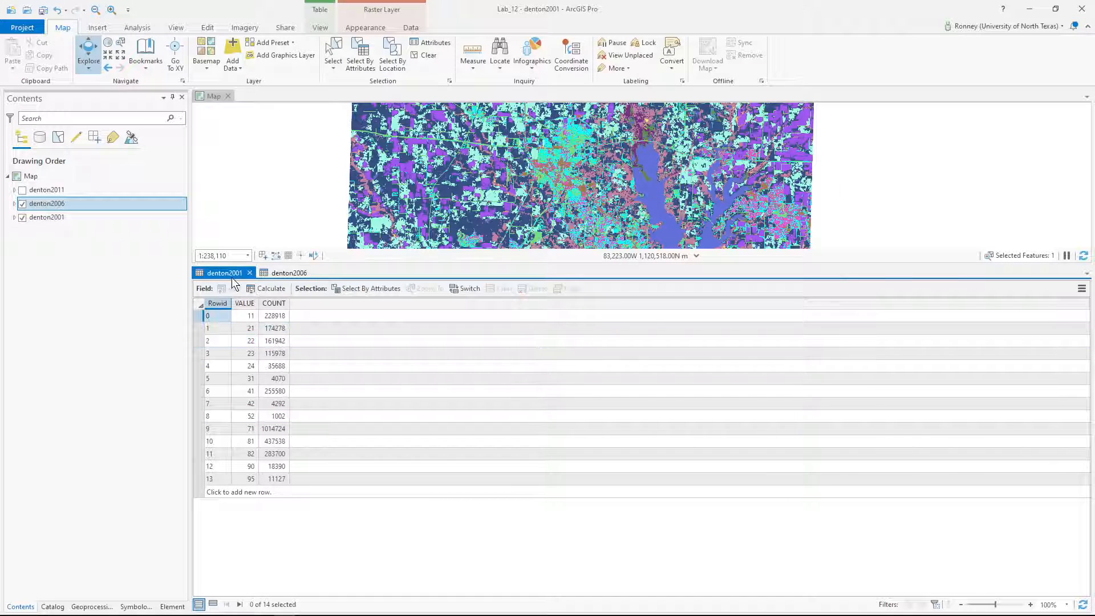
pyautogui.click(205, 342)
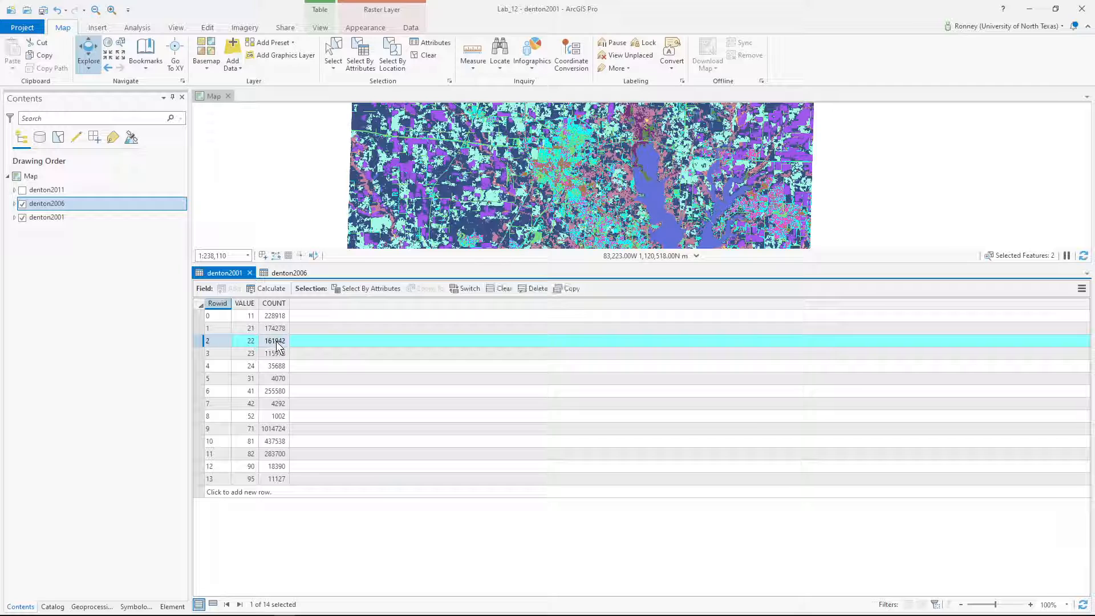
pyautogui.click(282, 268)
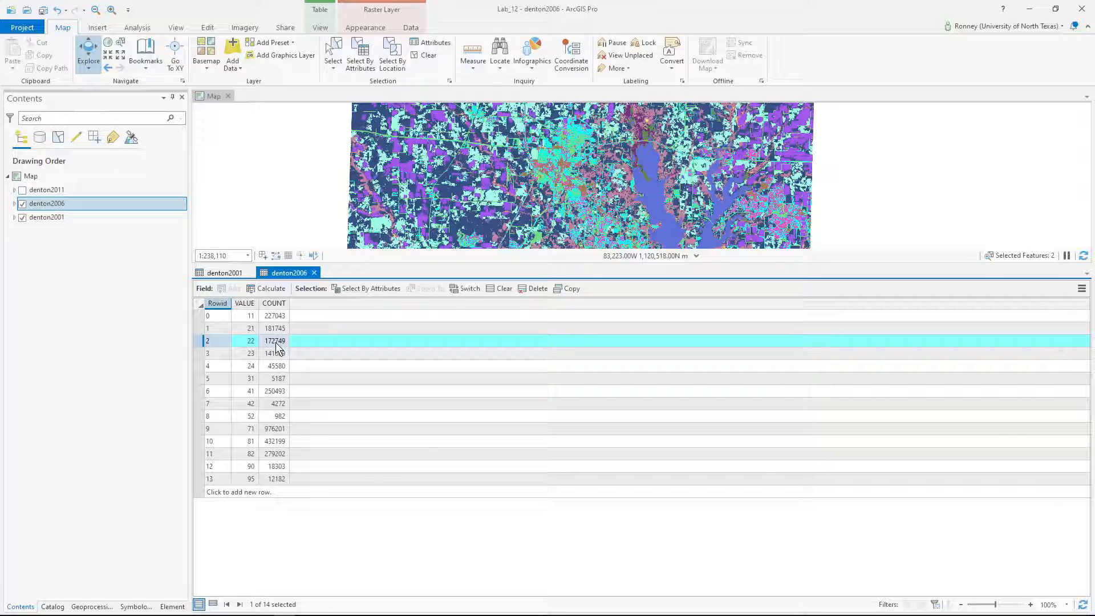
pyautogui.hotkey('alt', 'Tab')
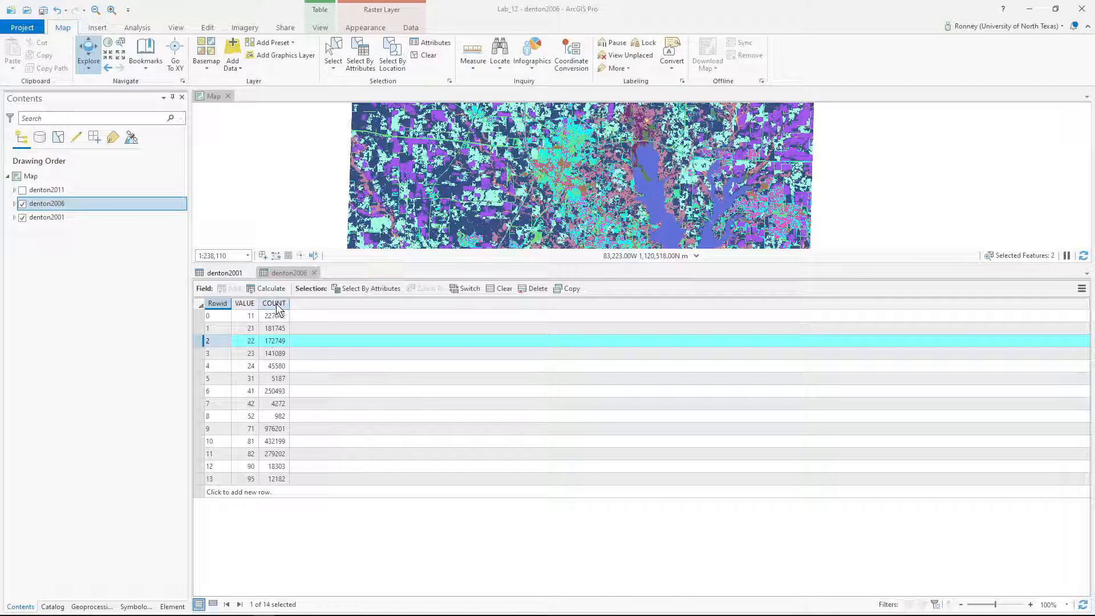
pyautogui.click(314, 301)
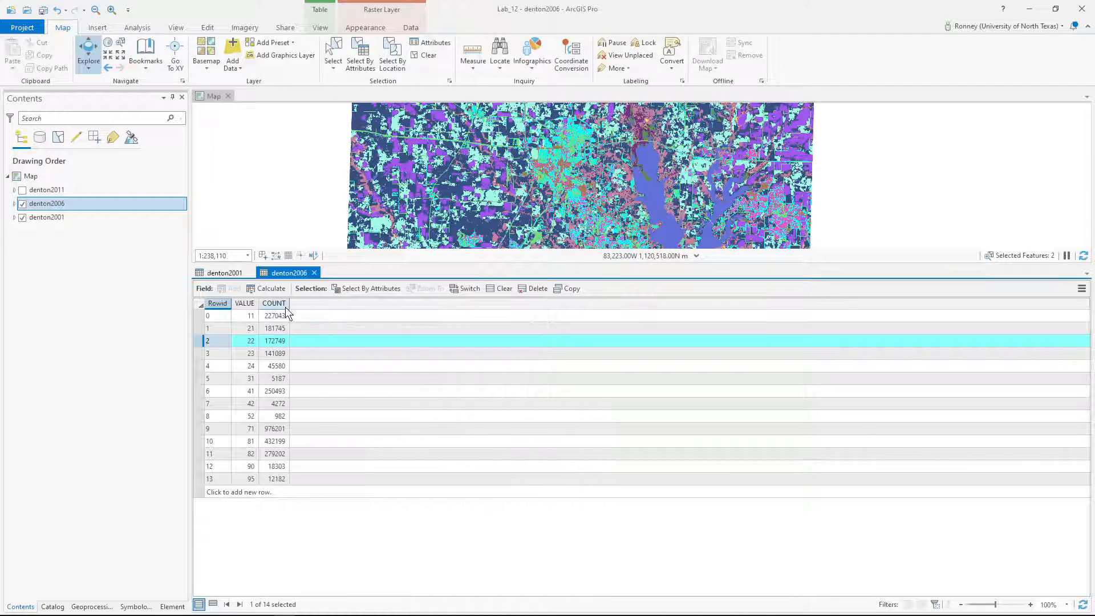
pyautogui.click(228, 272)
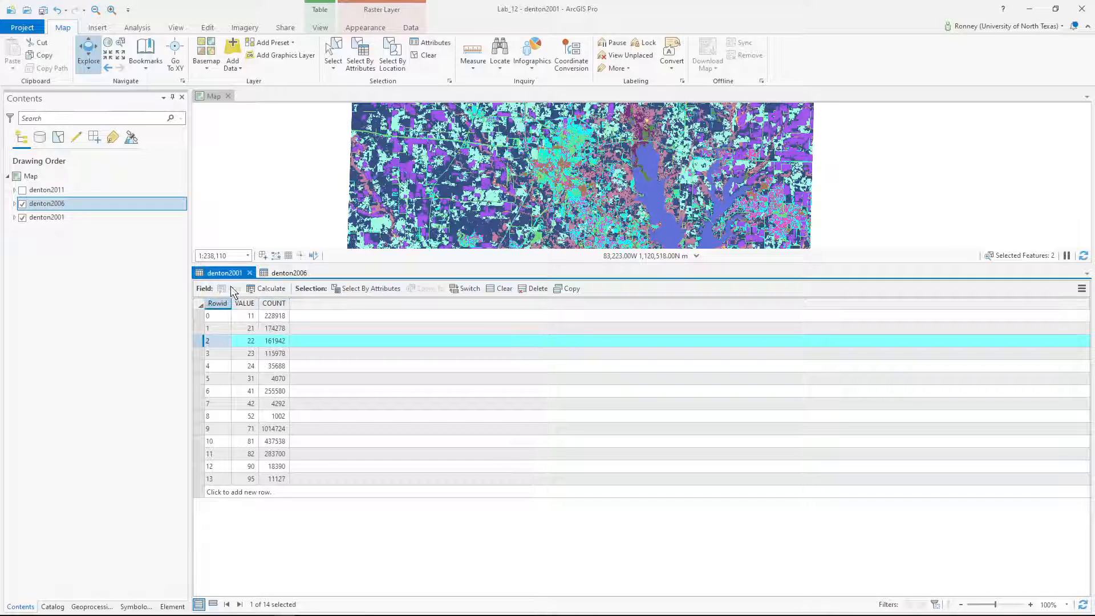
# Make denton2001 the active layer and close the denton2001 and denton2006 attribute tables
pyautogui.click(100, 217)
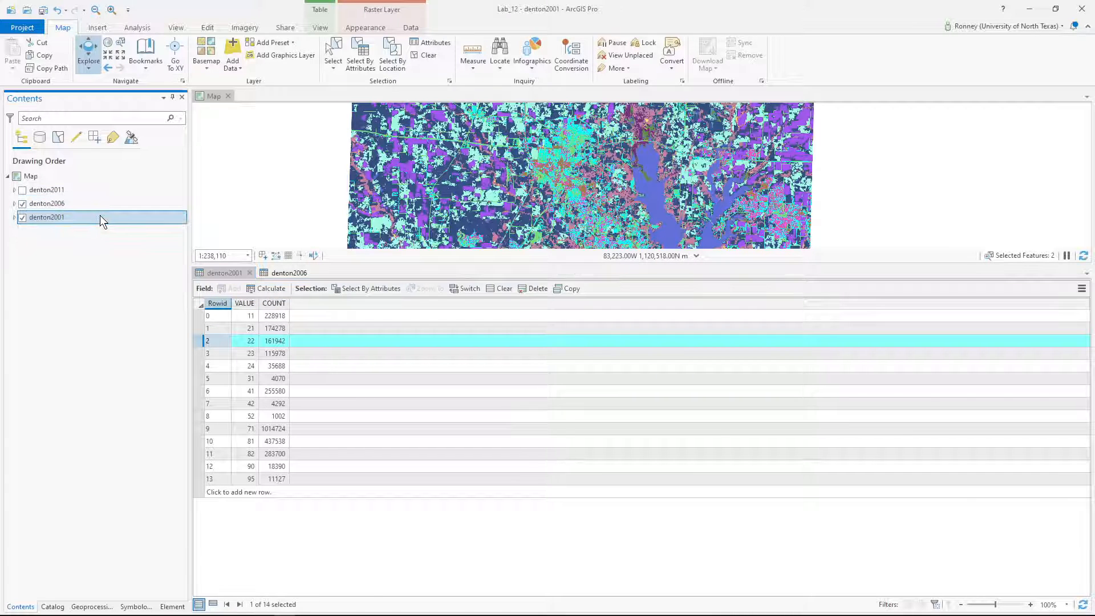
pyautogui.click(246, 274)
pyautogui.click(250, 272)
pyautogui.click(251, 272)
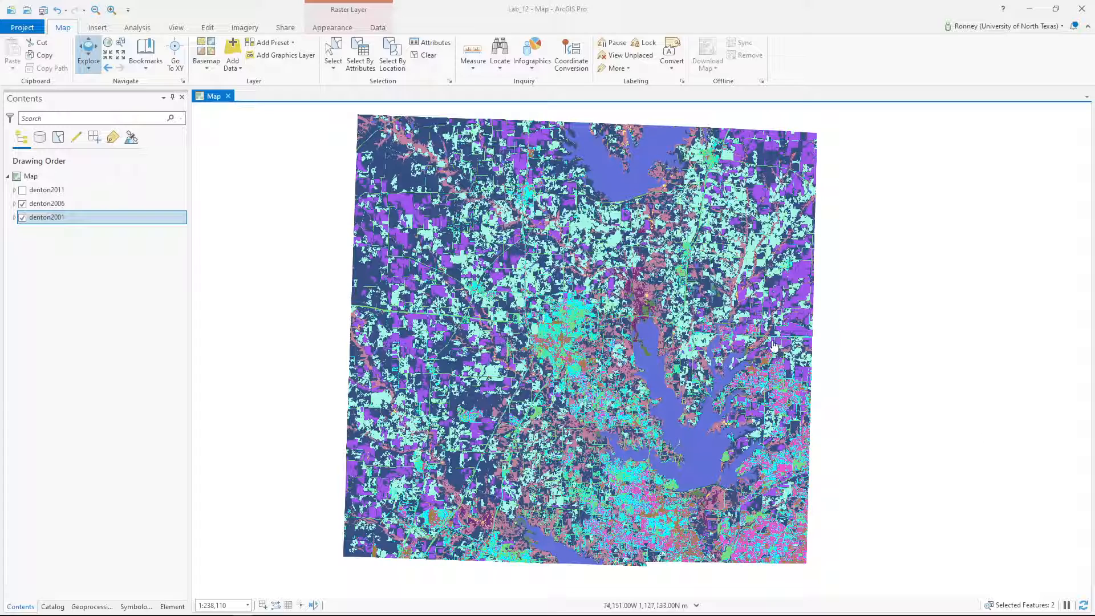
pyautogui.moveTo(228, 613)
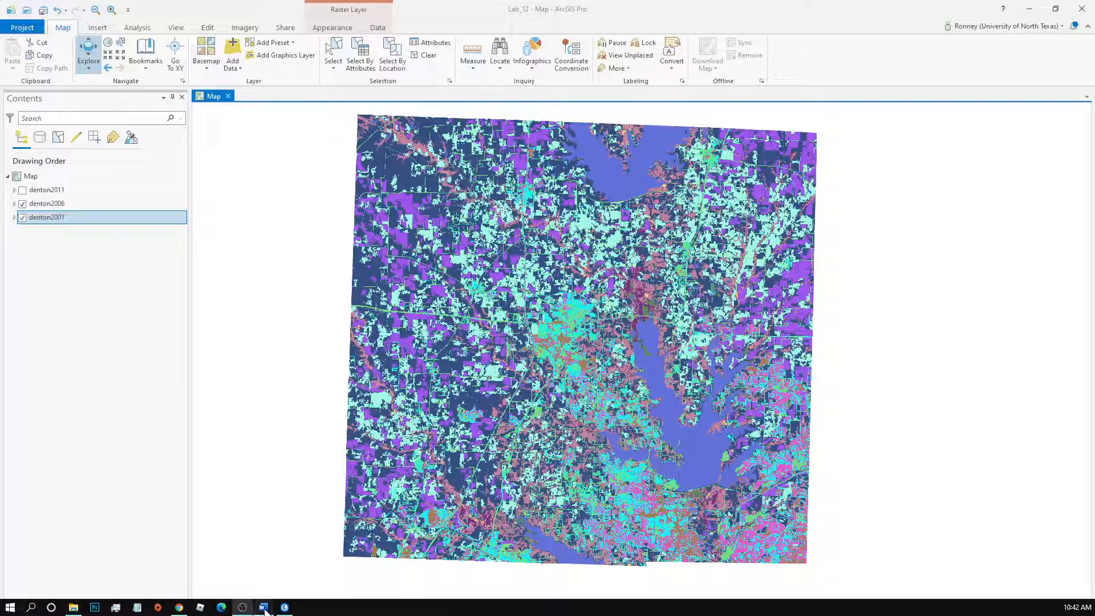
pyautogui.moveTo(282, 612)
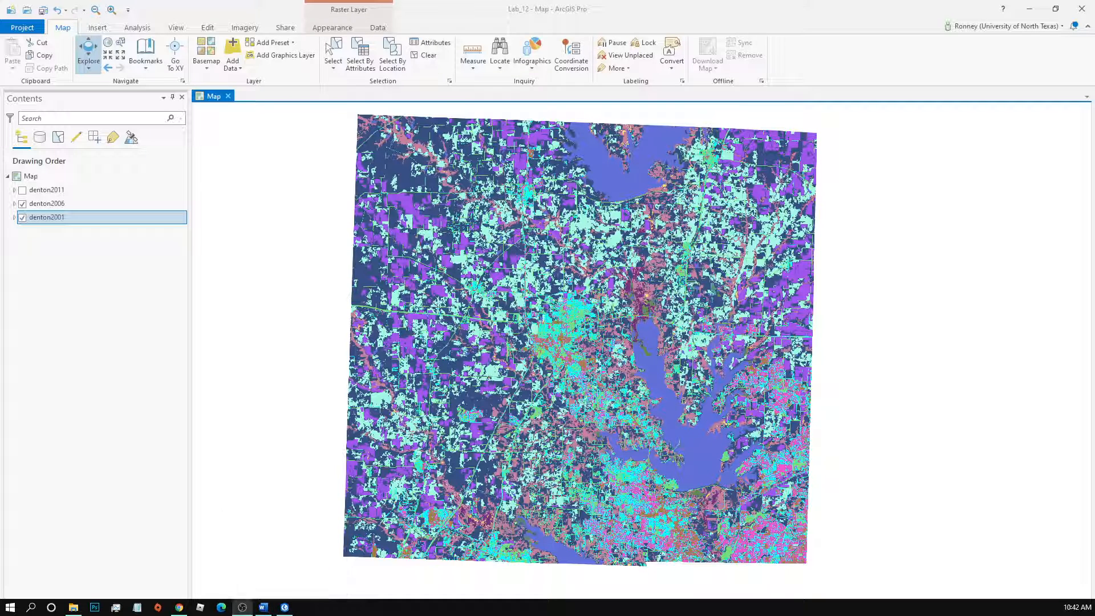